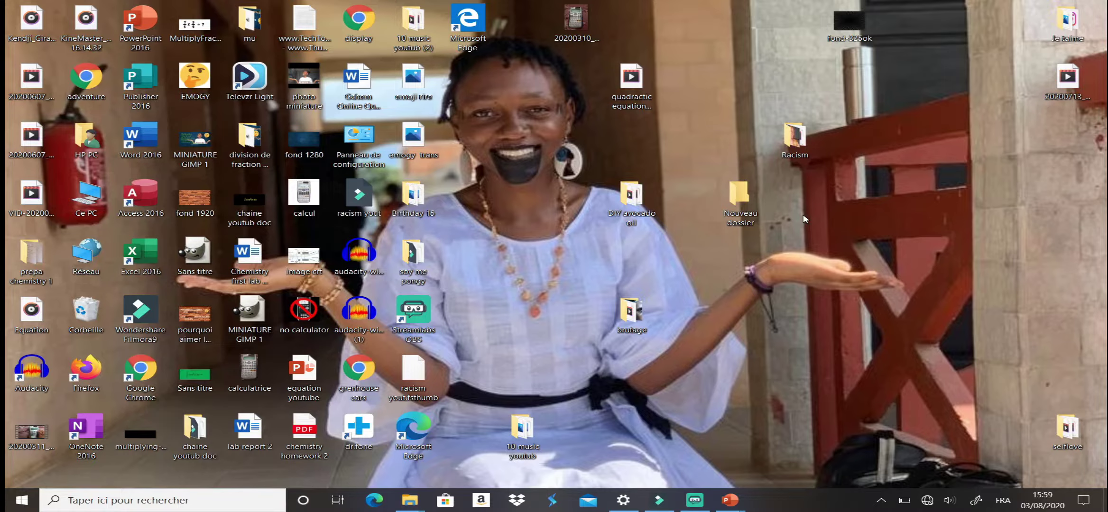
Switch to the civil war presentation and look over its title and OUTLINE slides
click(742, 507)
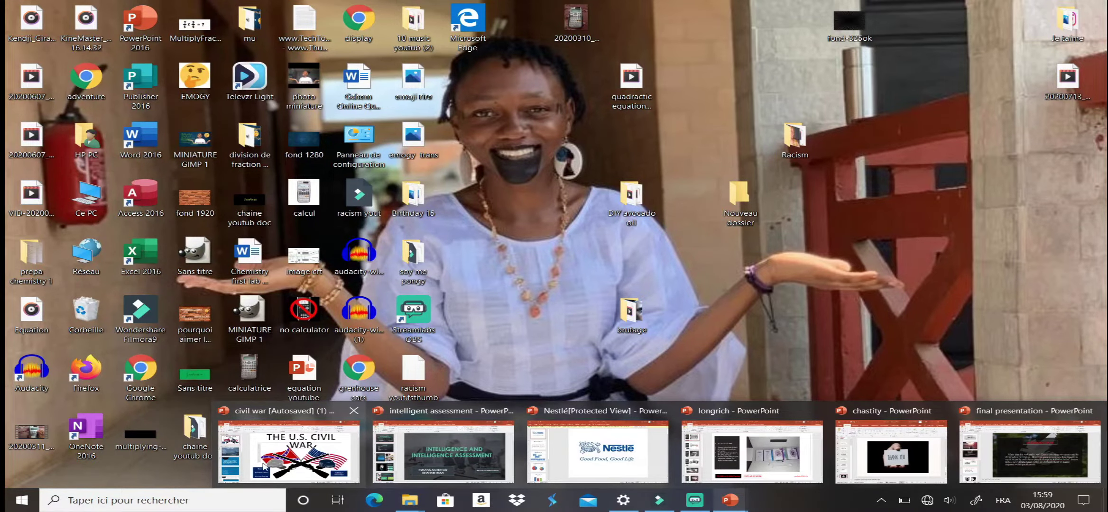
click(286, 461)
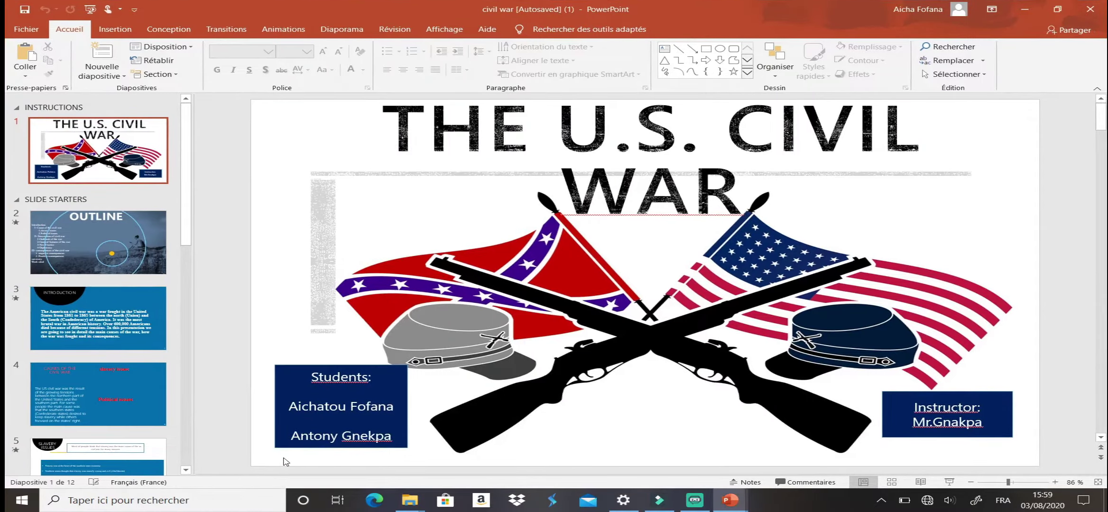
click(492, 156)
click(441, 320)
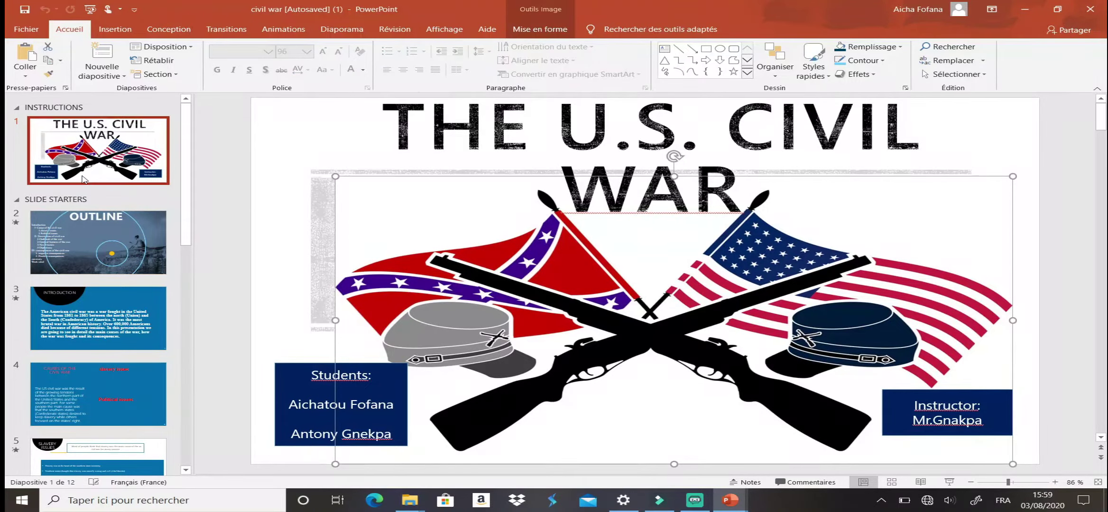
click(69, 244)
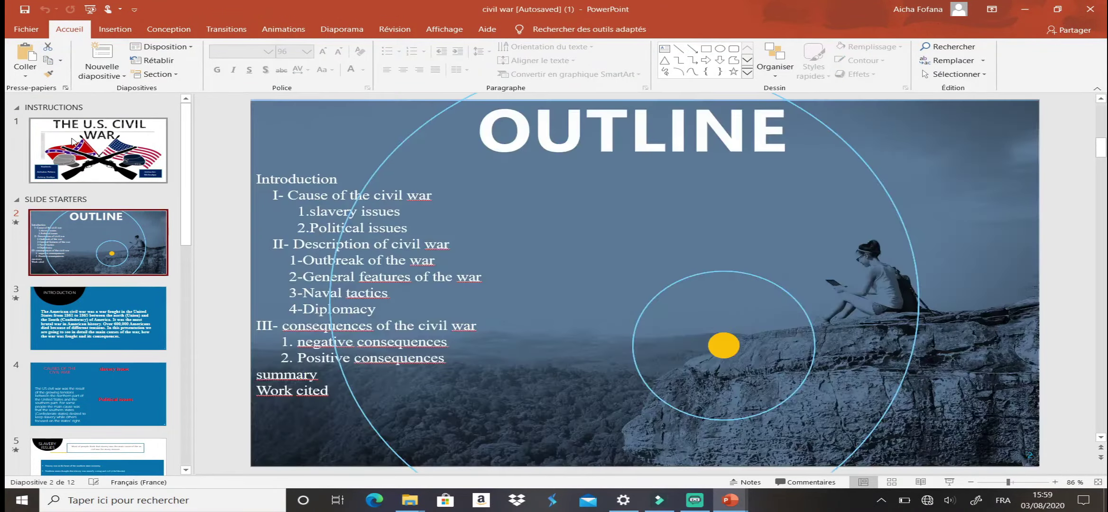
click(73, 148)
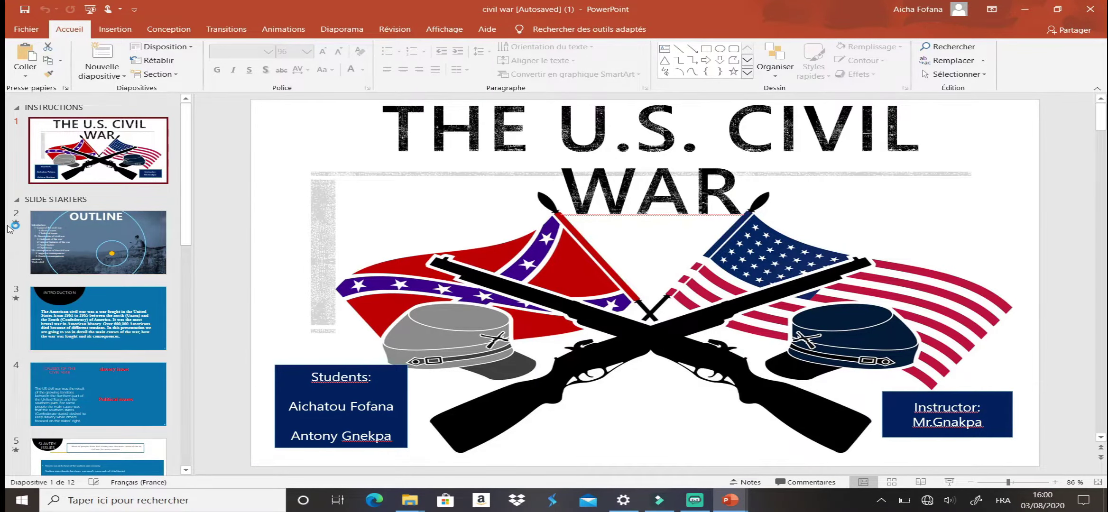
Page through the civil war slides from INTRODUCTION down to slide 11, Work cited
click(86, 237)
click(114, 331)
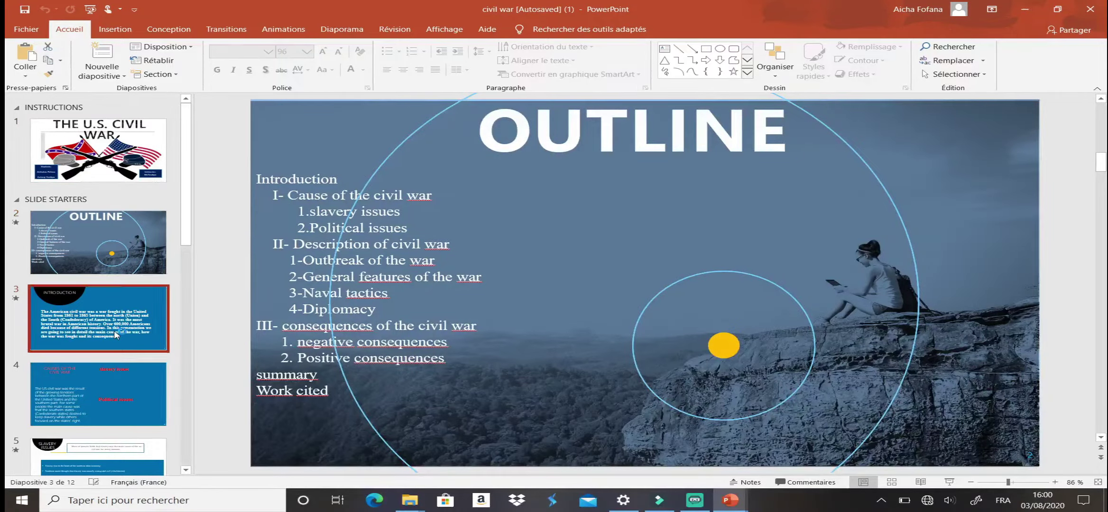
scroll(114, 330, down, 3)
click(114, 329)
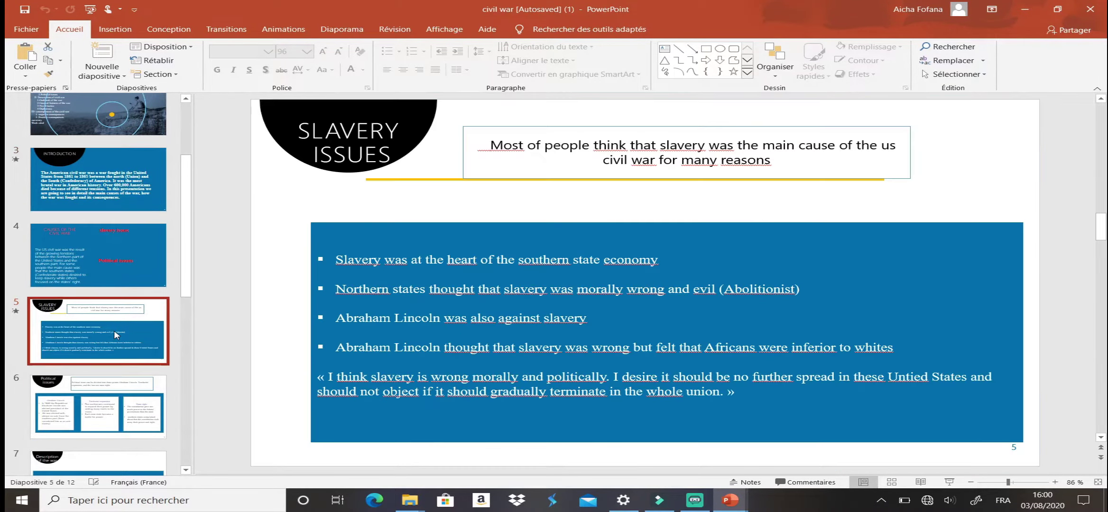
scroll(114, 329, down, 5)
click(114, 330)
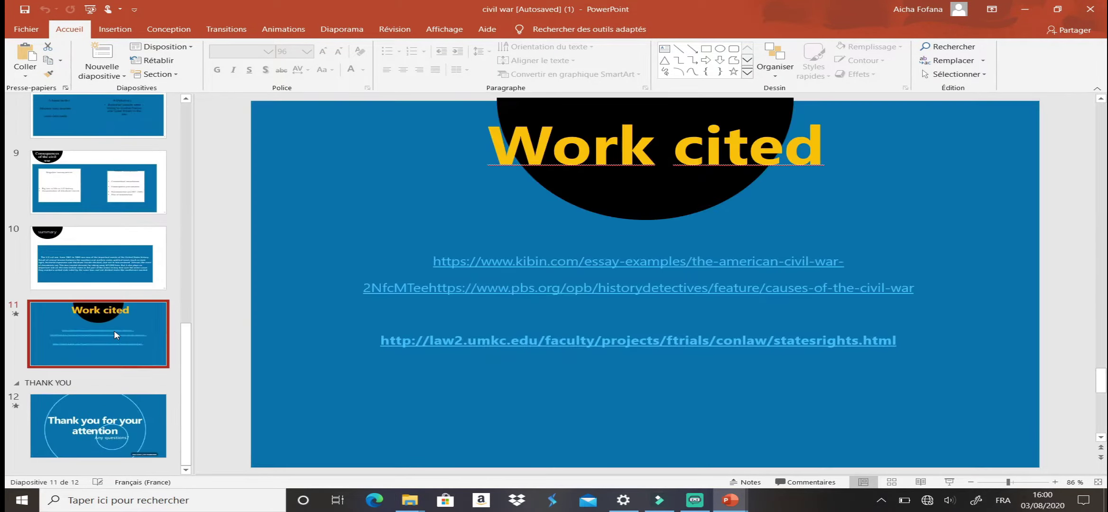
scroll(114, 329, up, 10)
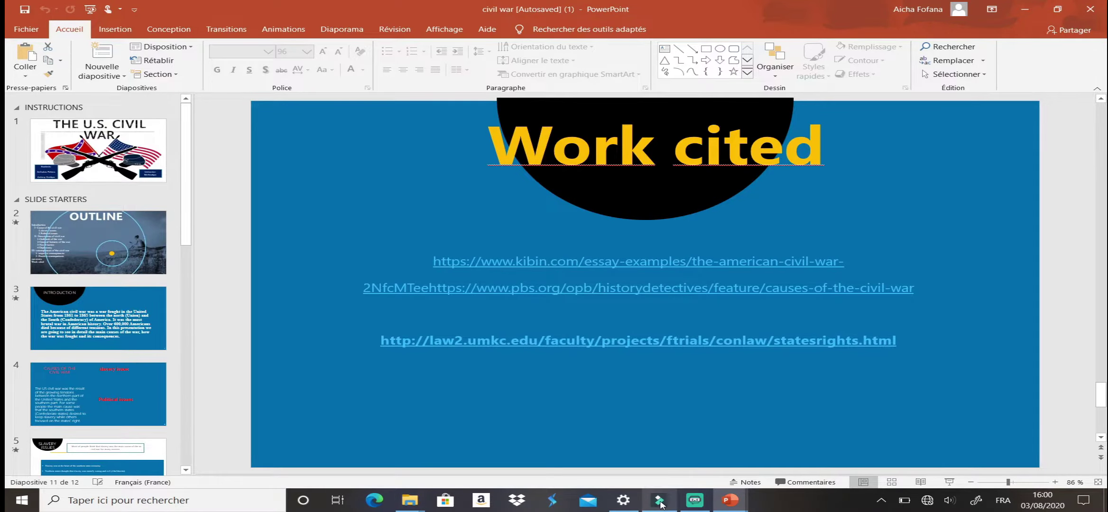
mouse_move(730, 500)
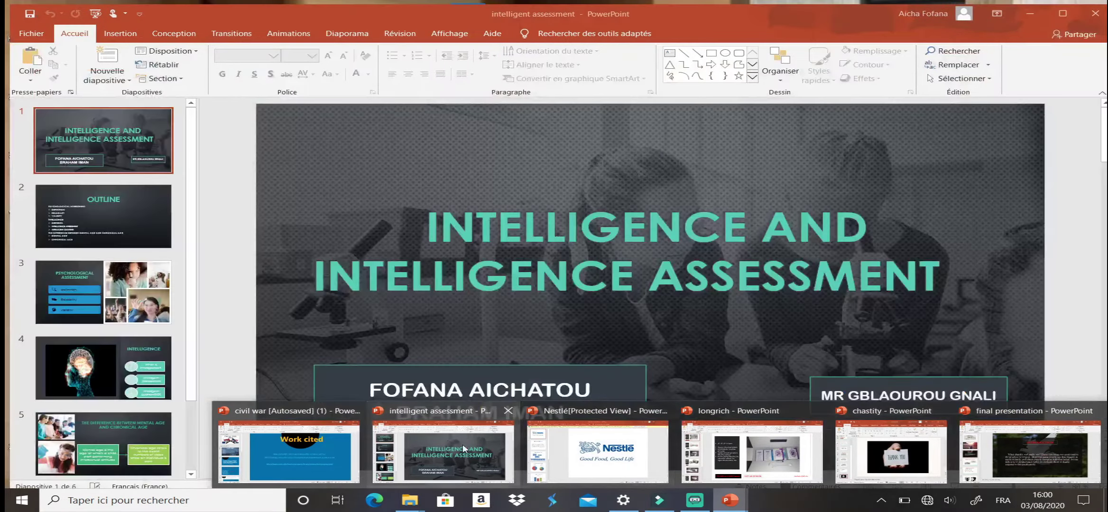
Review the intelligent assessment deck's slides 1 through 5, from OUTLINE to mental and chronical age
click(462, 444)
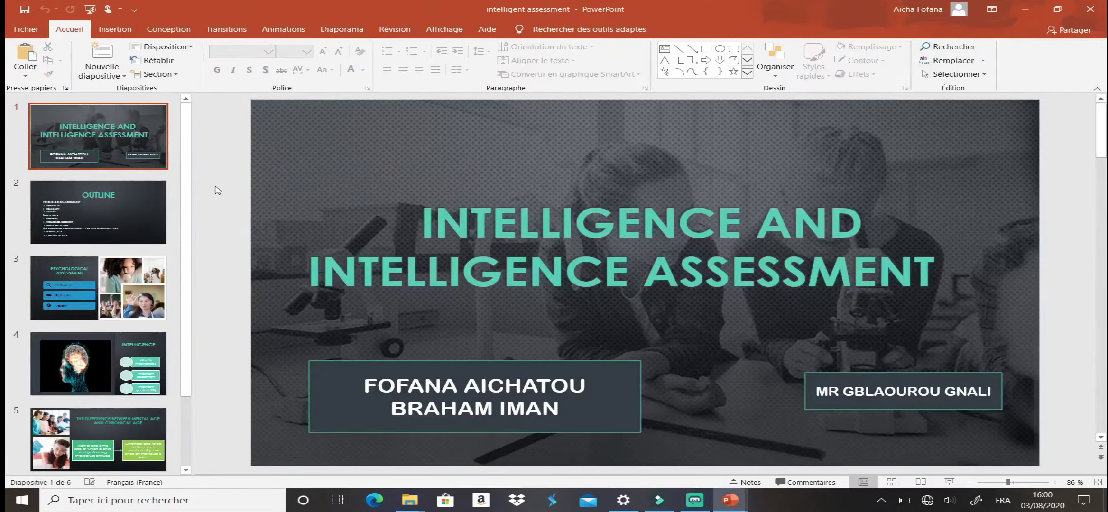
click(96, 156)
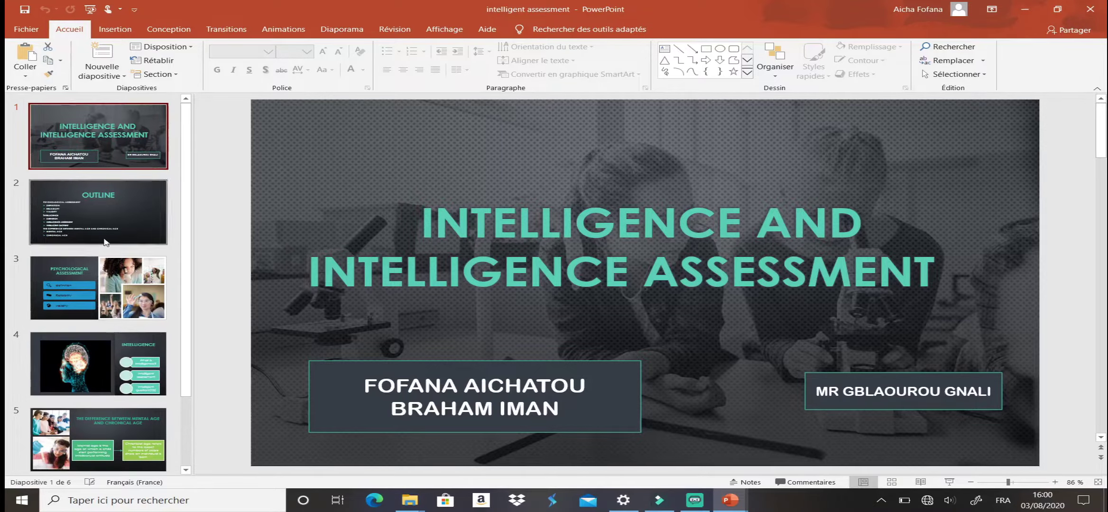
click(133, 213)
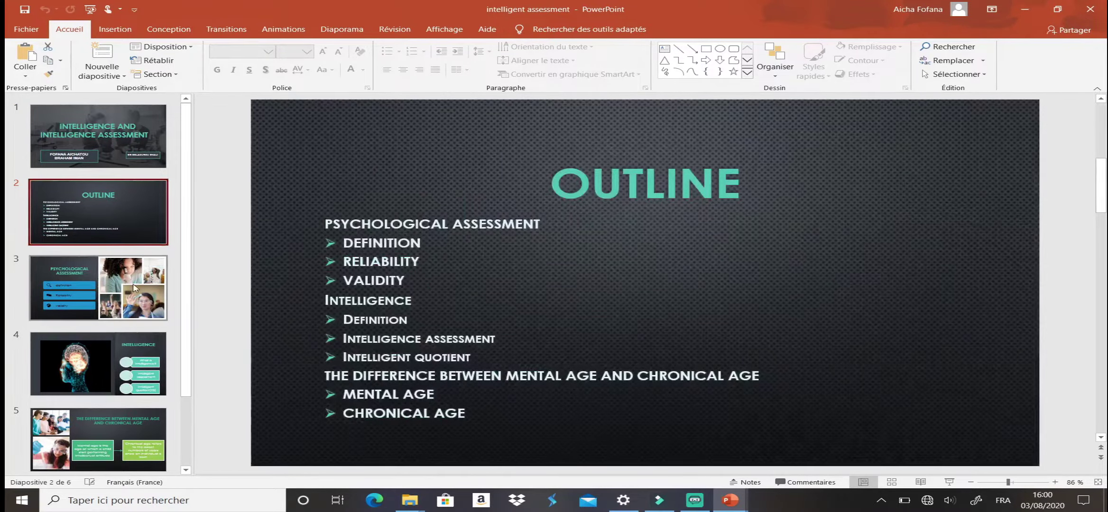
click(134, 288)
click(125, 363)
scroll(125, 363, down, 2)
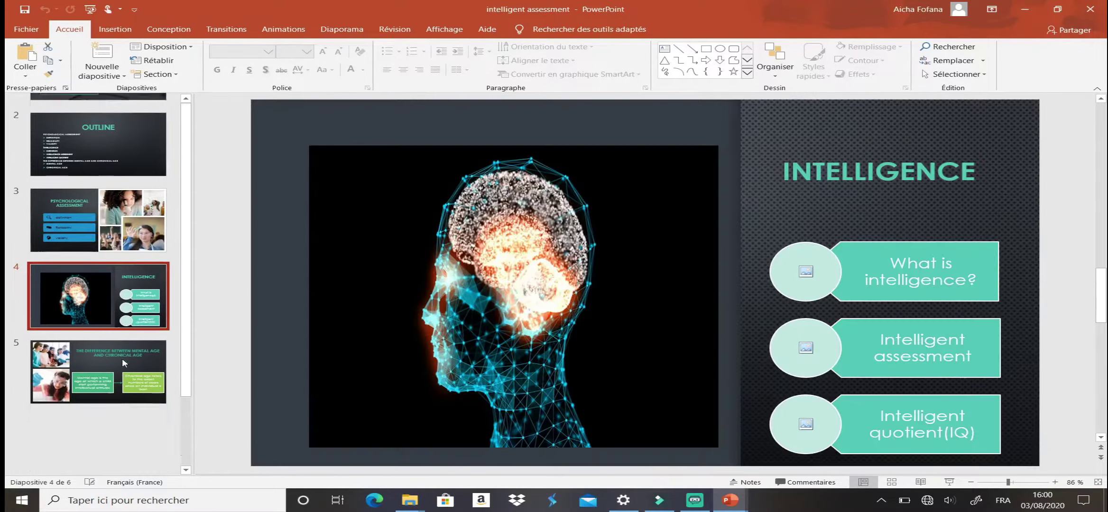
click(67, 332)
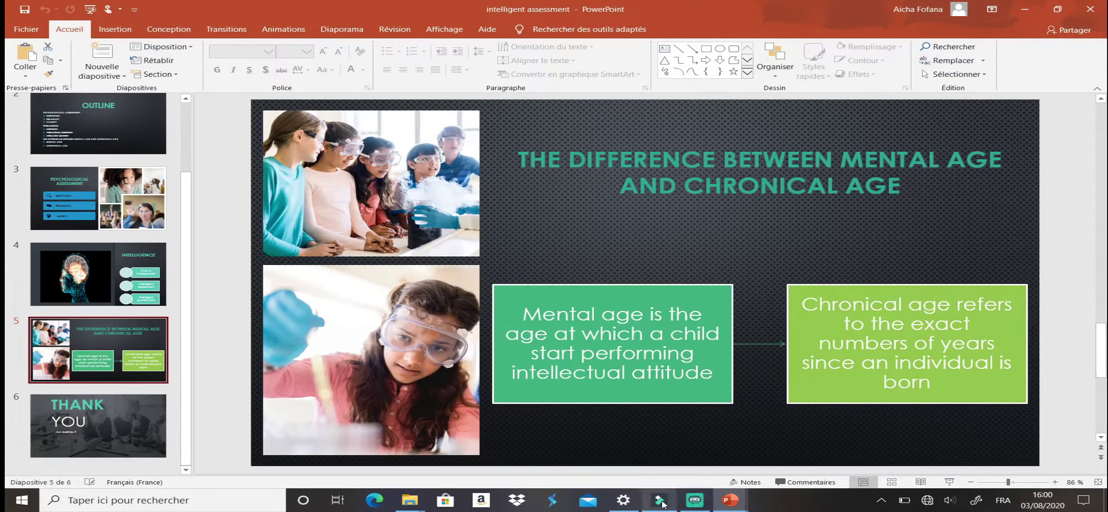
Switch to the longrich deck and browse slides 2 through 7, ending on the toothpaste slide
mouse_move(730, 500)
click(742, 446)
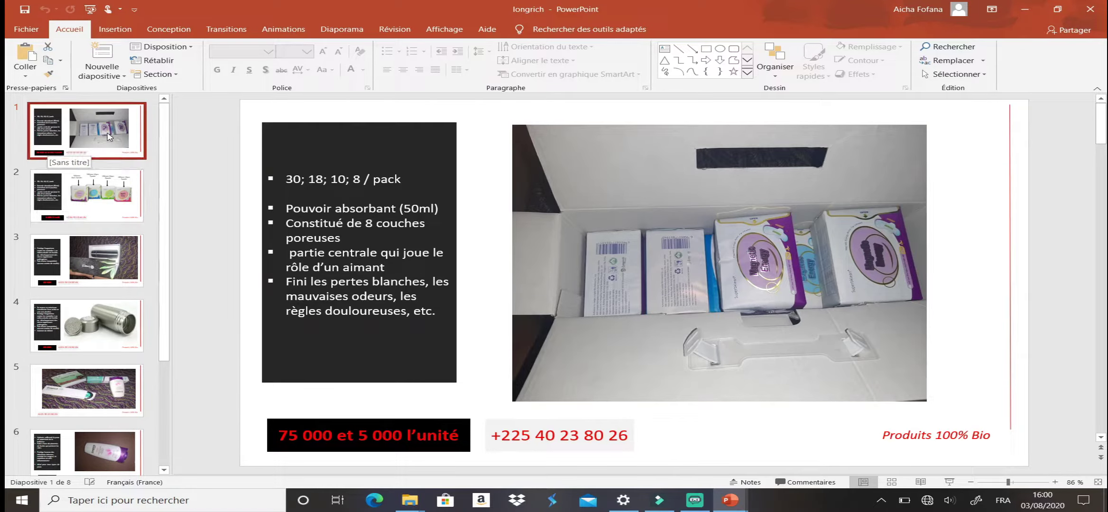
click(119, 206)
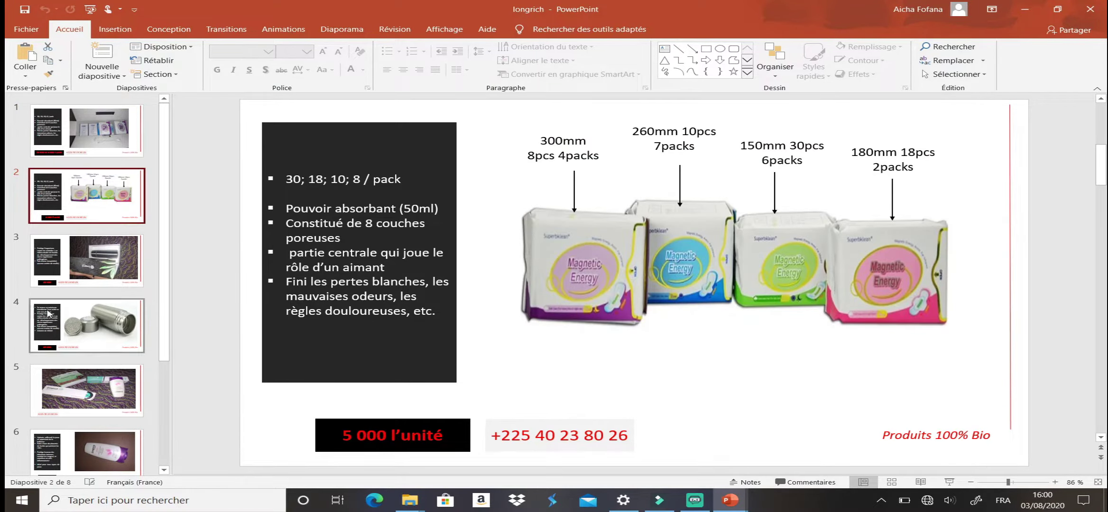
click(76, 284)
click(66, 299)
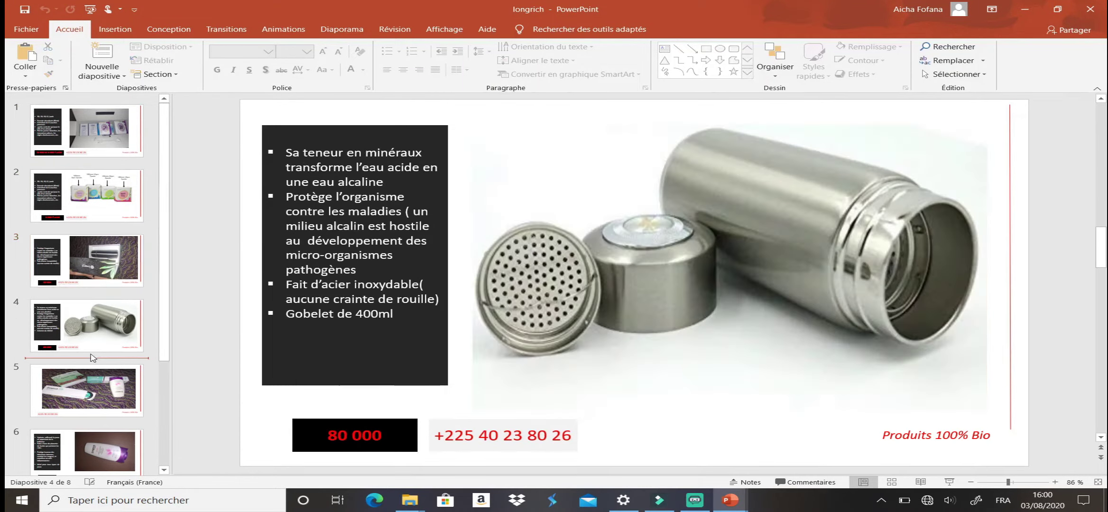
scroll(76, 333, down, 3)
click(90, 304)
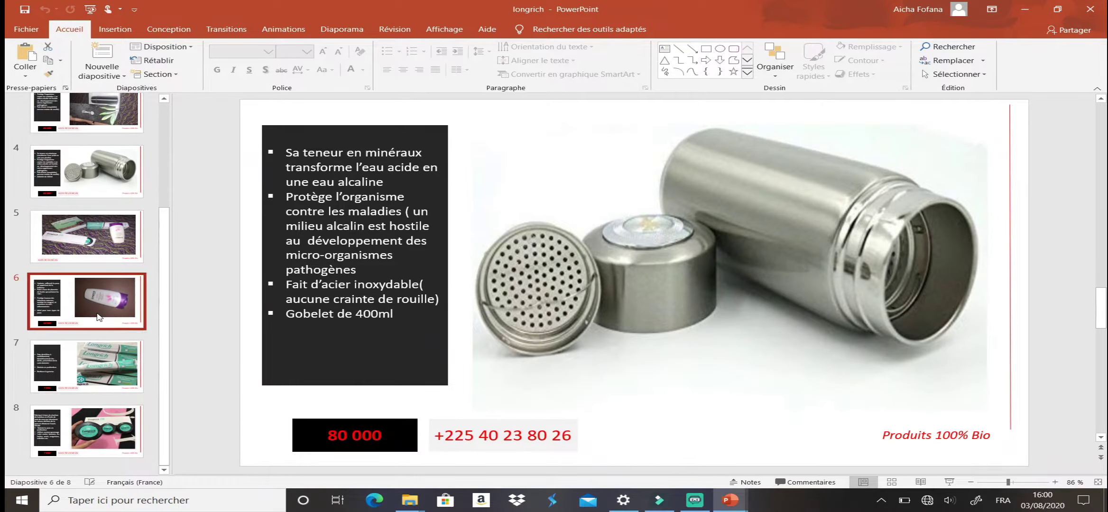
click(98, 397)
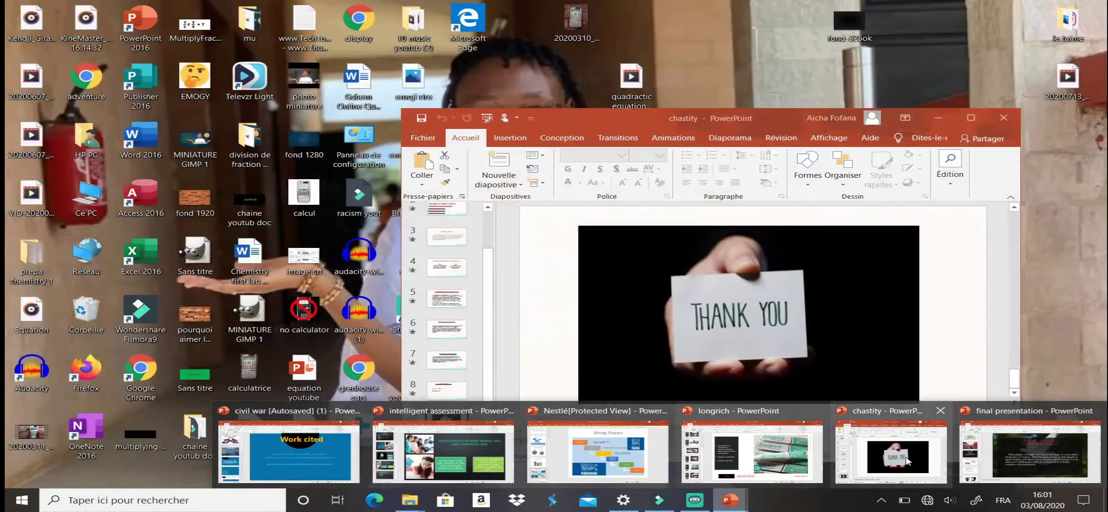
Bring up the chastity deck maximized and show its first slide
click(907, 461)
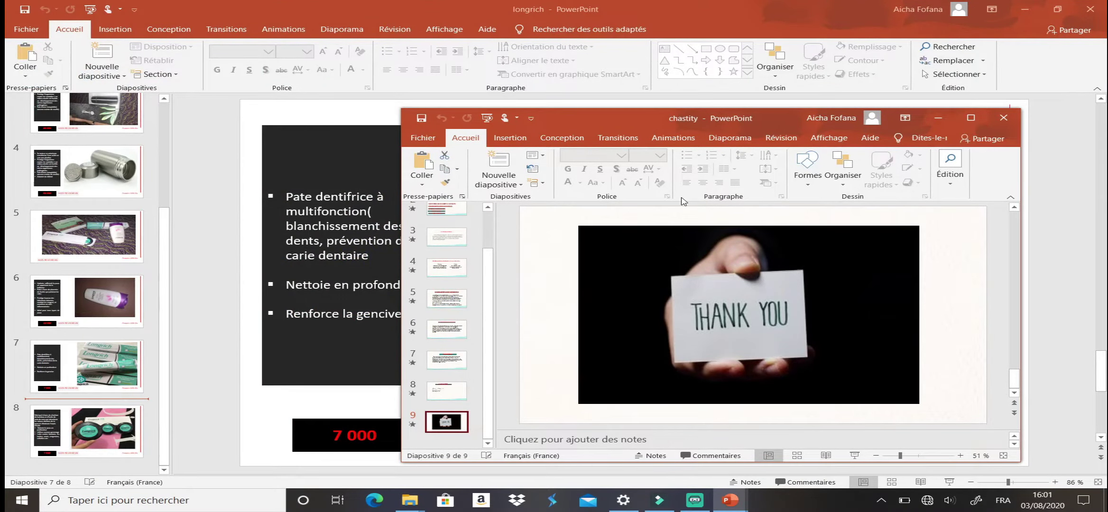
click(970, 118)
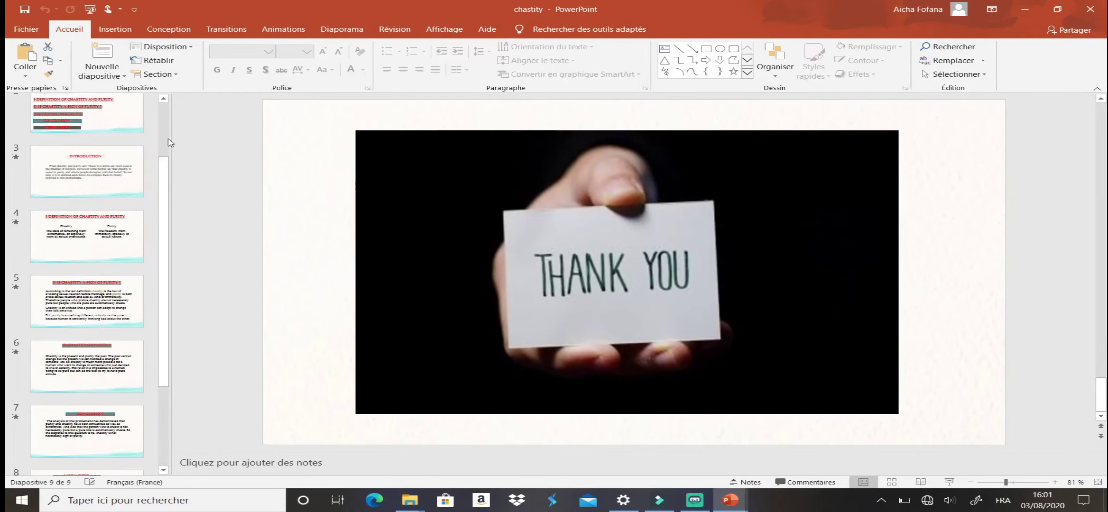
scroll(81, 127, up, 3)
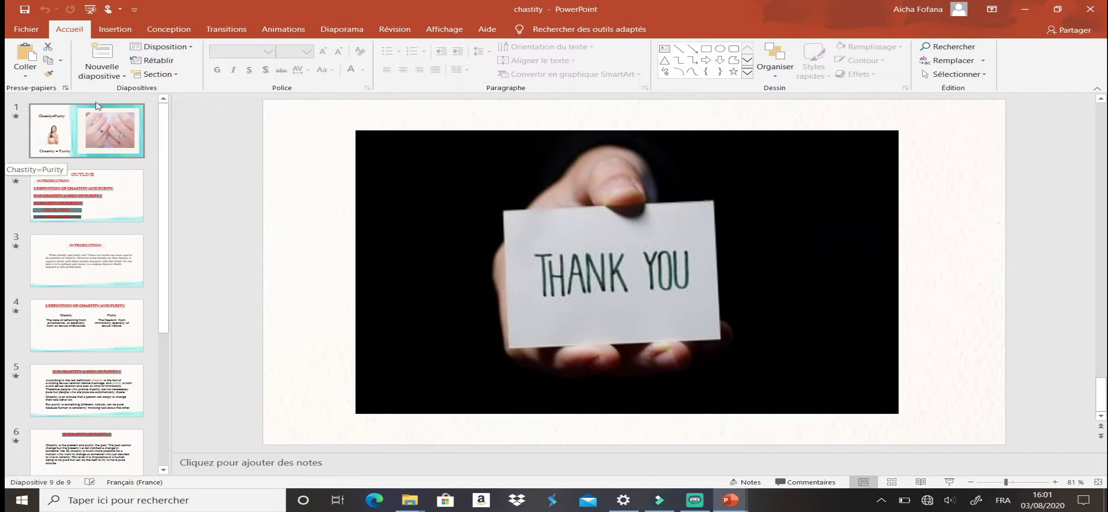
click(128, 130)
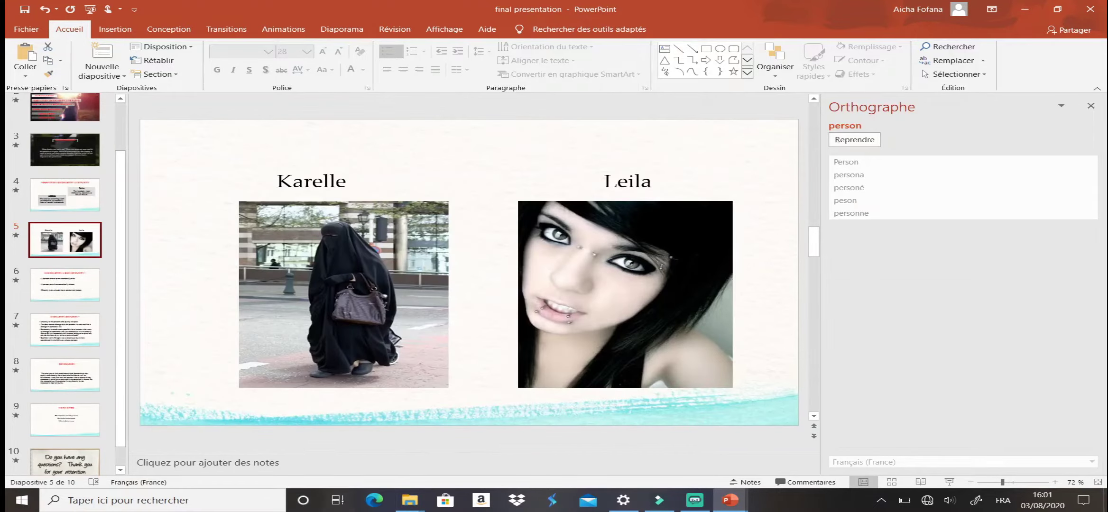
Launch a new PowerPoint session from the Start menu search 'po'
click(12, 505)
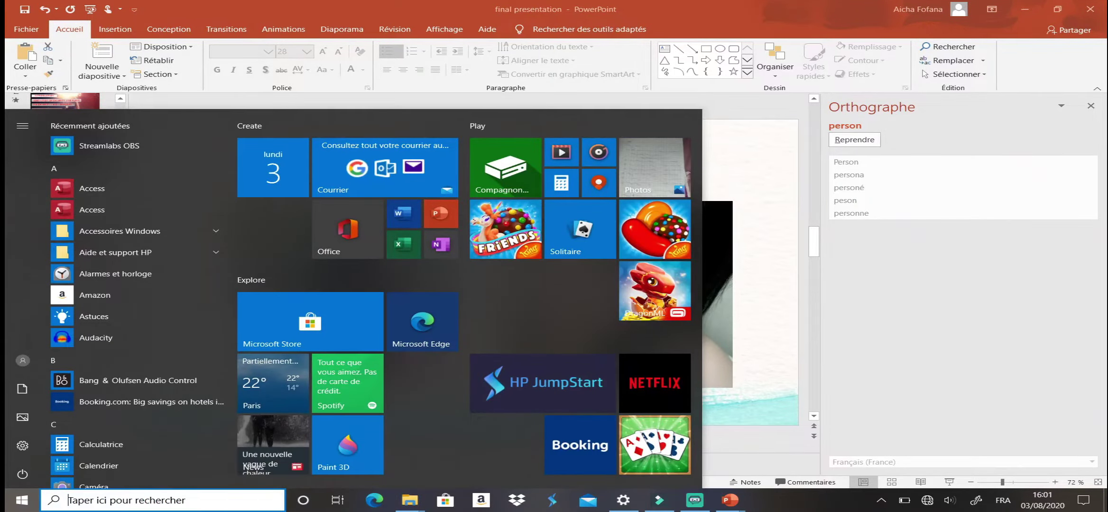
text(po)
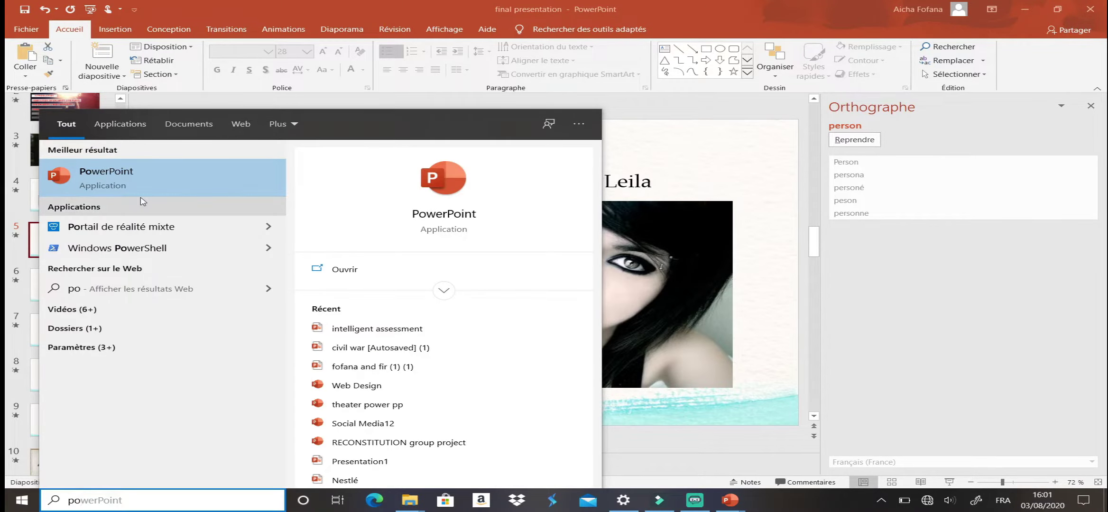
click(163, 186)
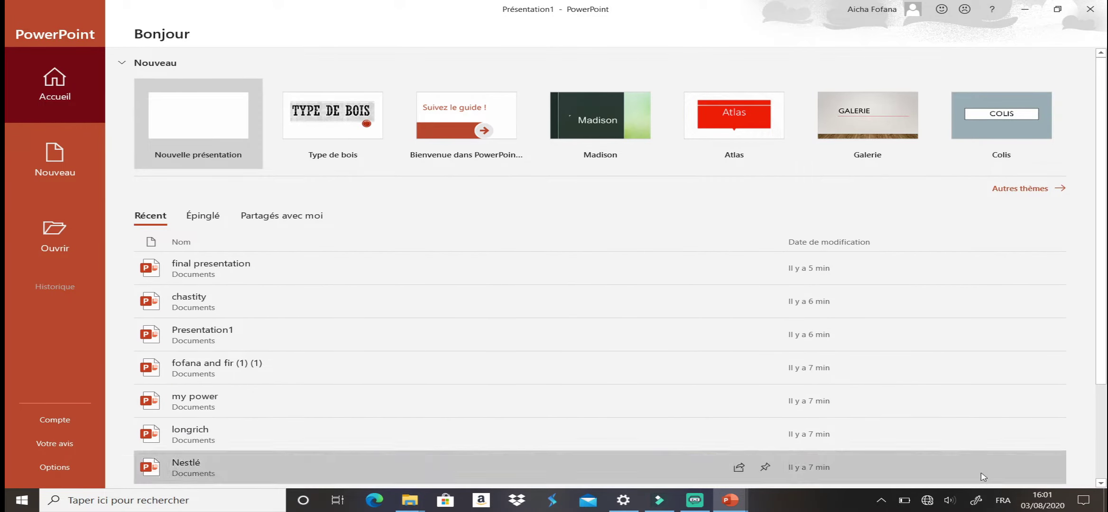
Connect the computer to the secured Wi-Fi network and return to PowerPoint's home screen
click(928, 500)
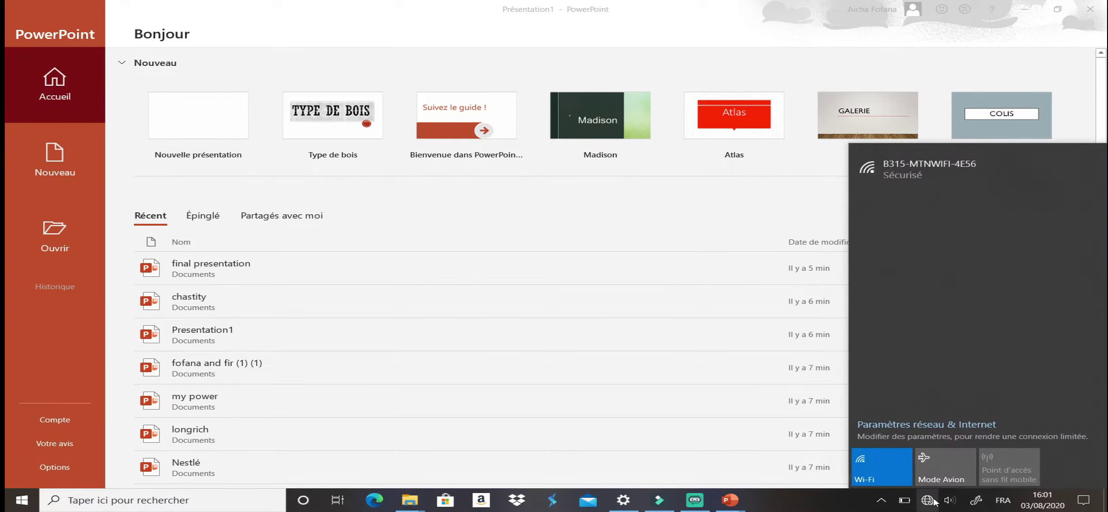
click(1011, 179)
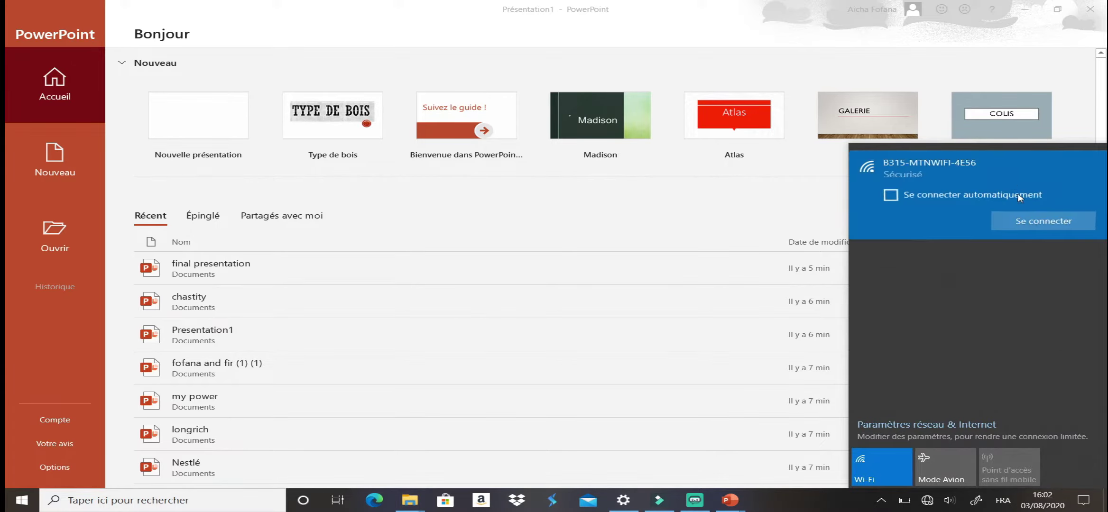
click(1049, 223)
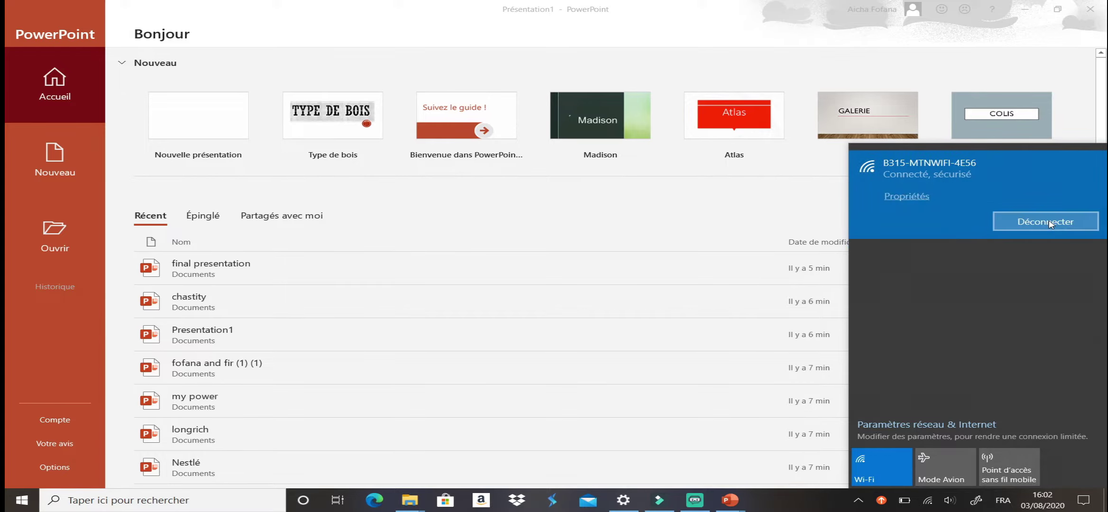
click(953, 51)
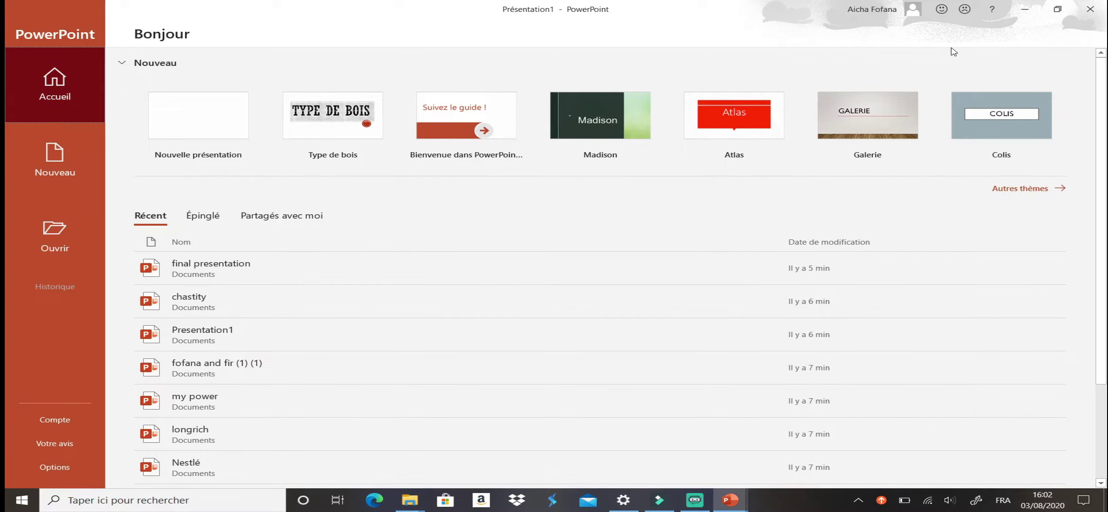
Browse the Nouveau page's built-in and online presentation templates
click(1059, 192)
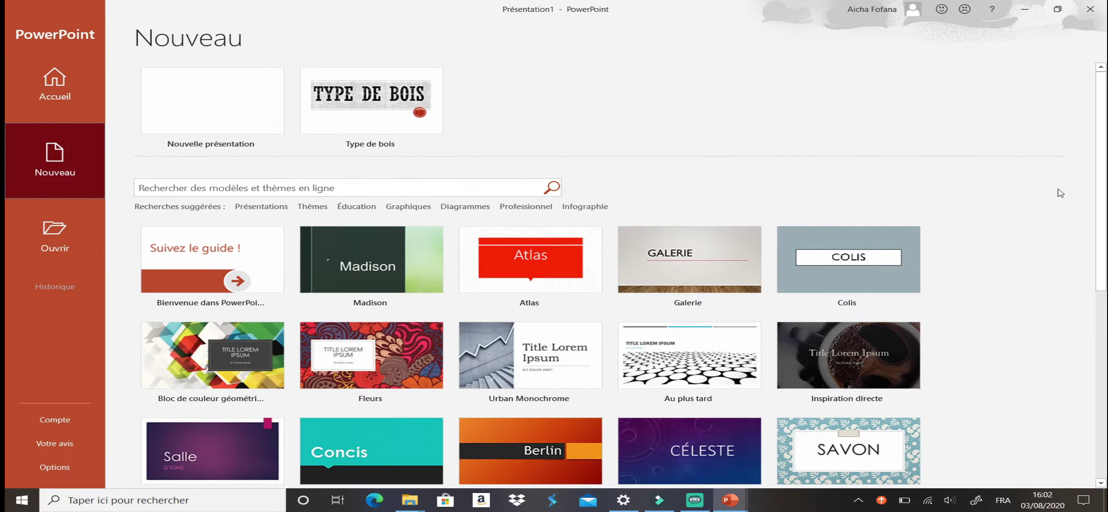
scroll(785, 380, down, 5)
scroll(785, 381, up, 5)
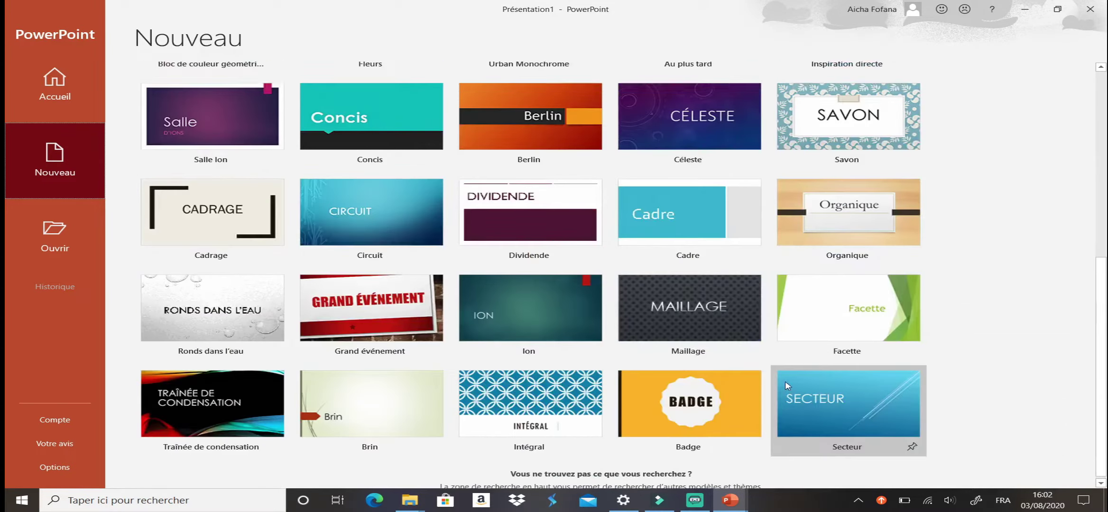
scroll(785, 382, down, 5)
scroll(785, 382, up, 5)
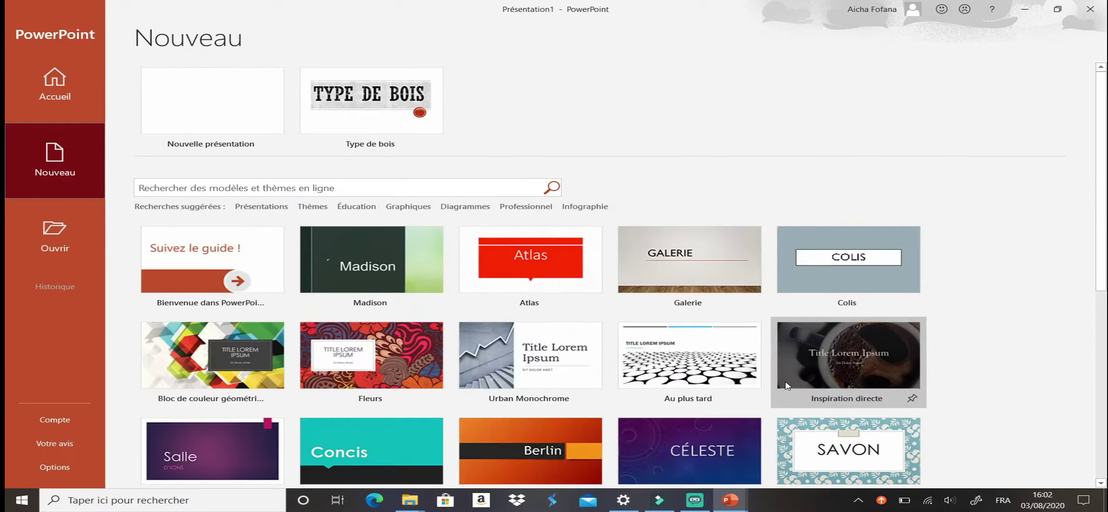
click(262, 207)
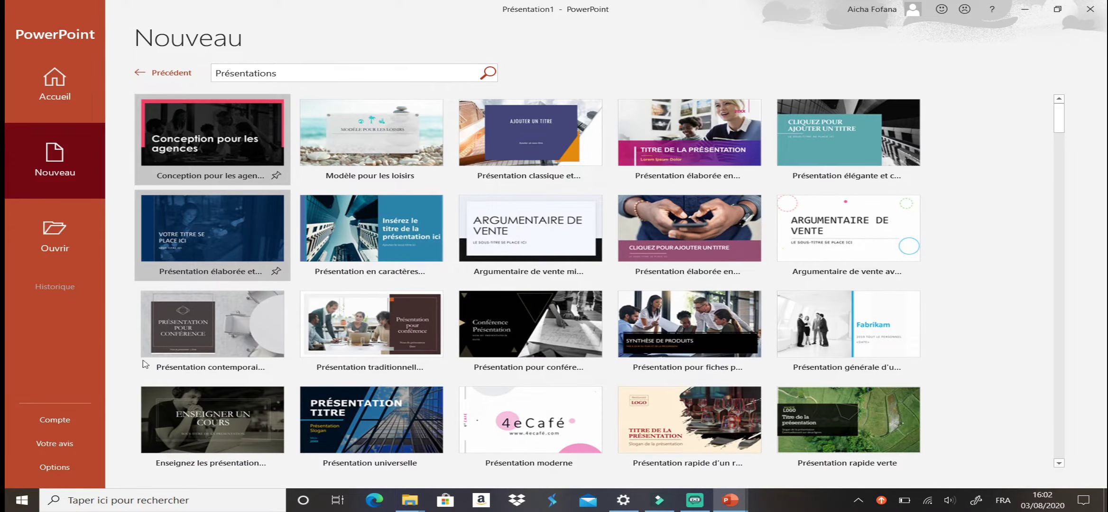
scroll(398, 303, down, 2)
scroll(398, 306, down, 5)
scroll(401, 308, down, 2)
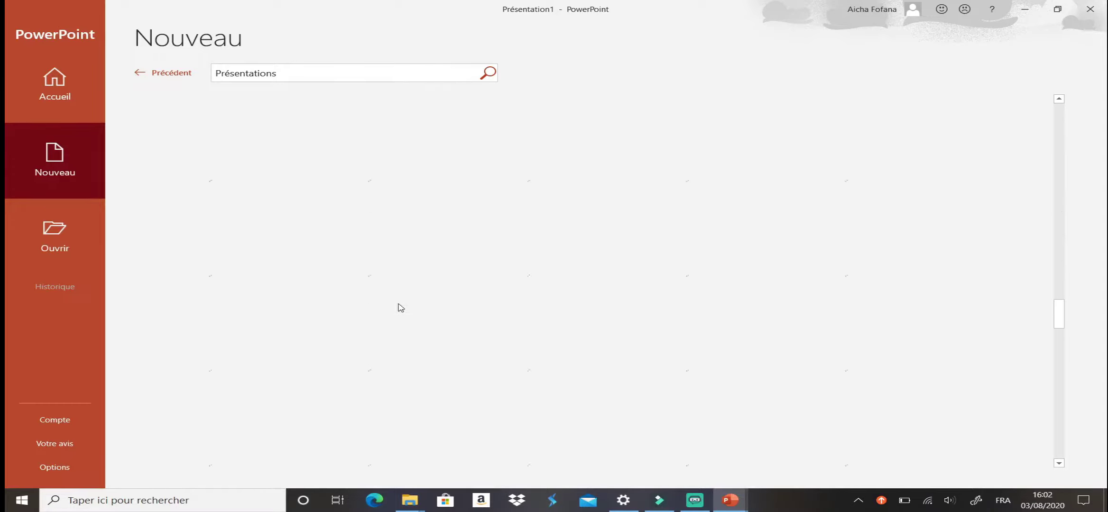
scroll(399, 309, down, 4)
scroll(399, 309, up, 2)
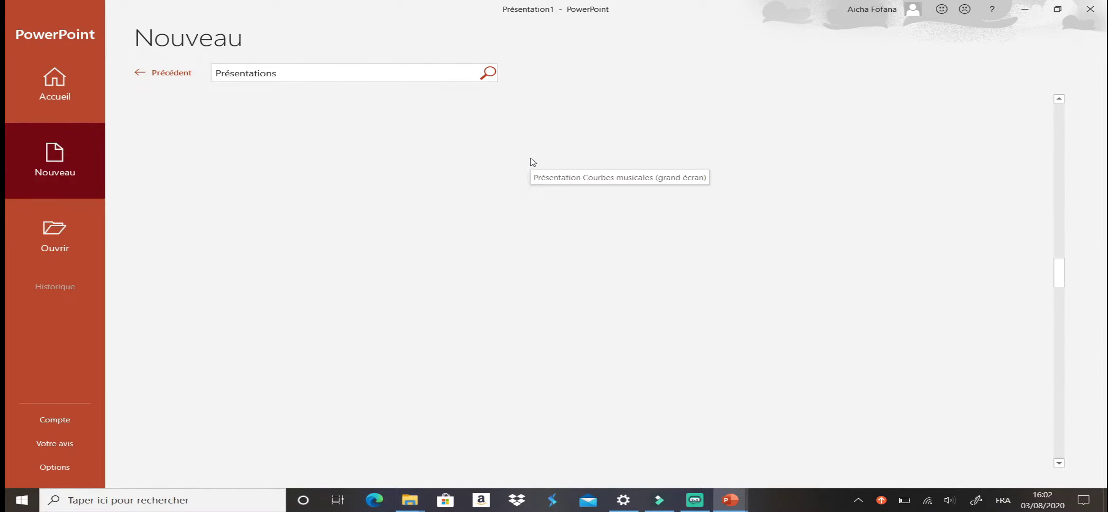
scroll(532, 162, up, 3)
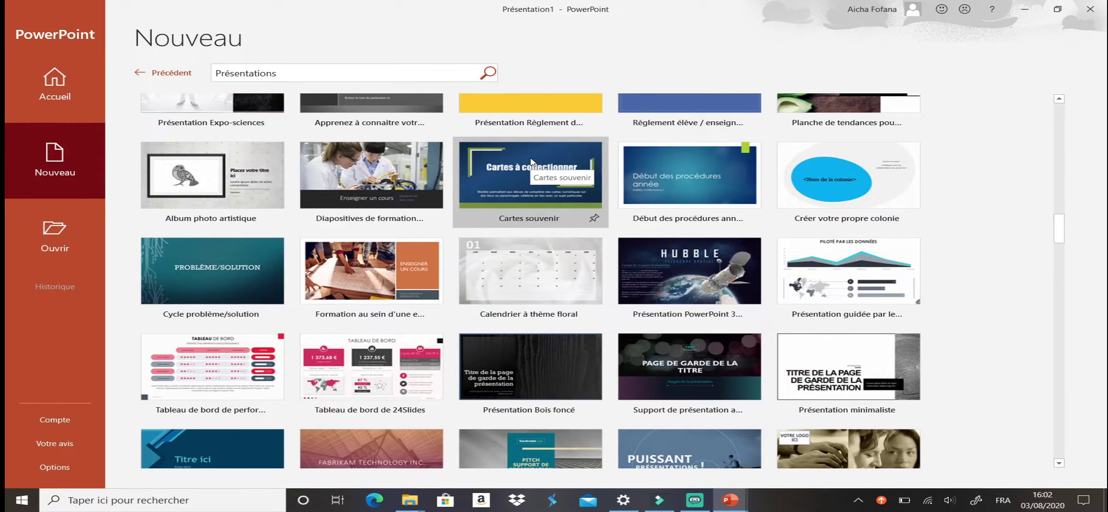
scroll(532, 162, up, 3)
scroll(531, 162, up, 2)
scroll(532, 161, up, 3)
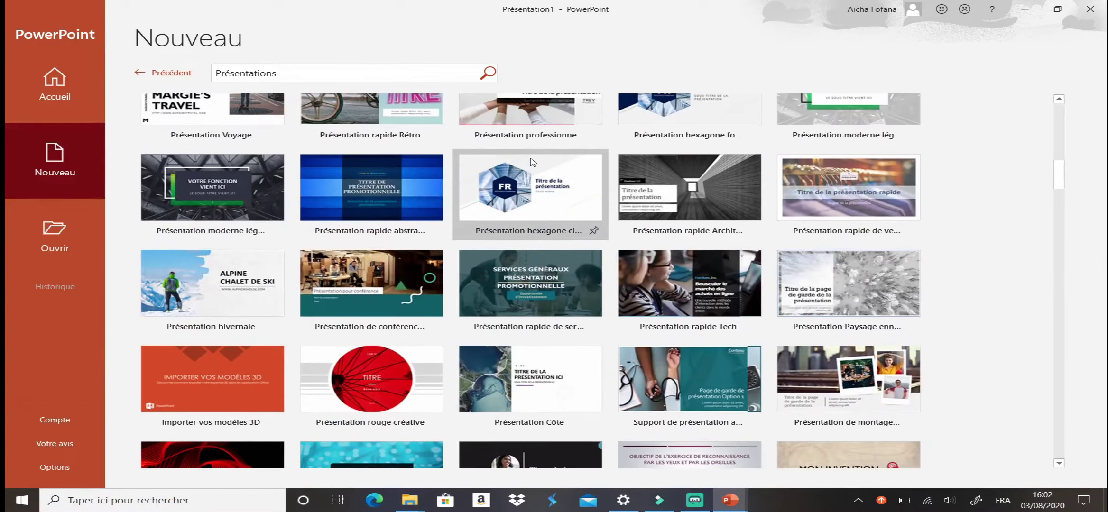
scroll(531, 161, up, 3)
scroll(531, 161, up, 3)
scroll(531, 161, up, 3)
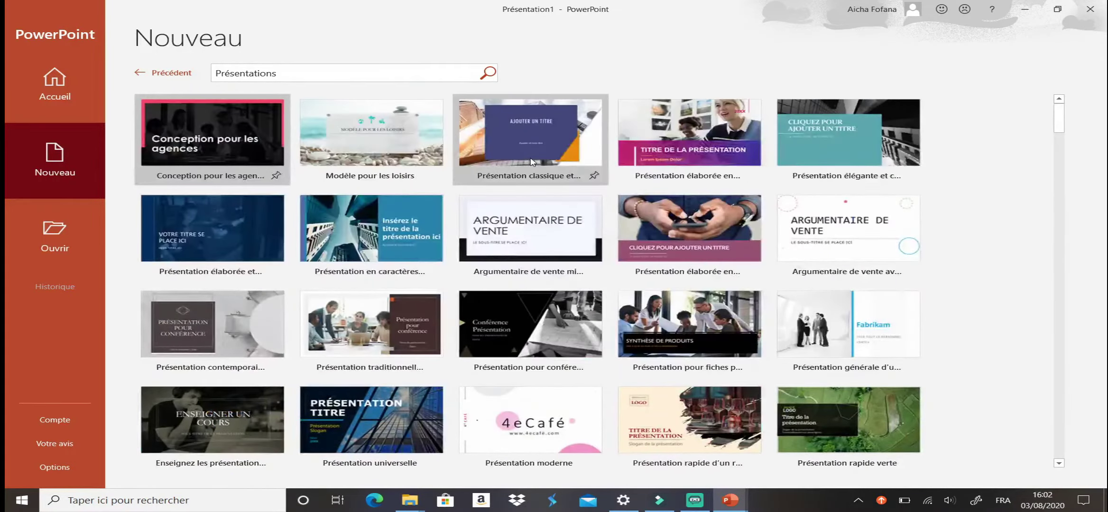
scroll(531, 161, down, 3)
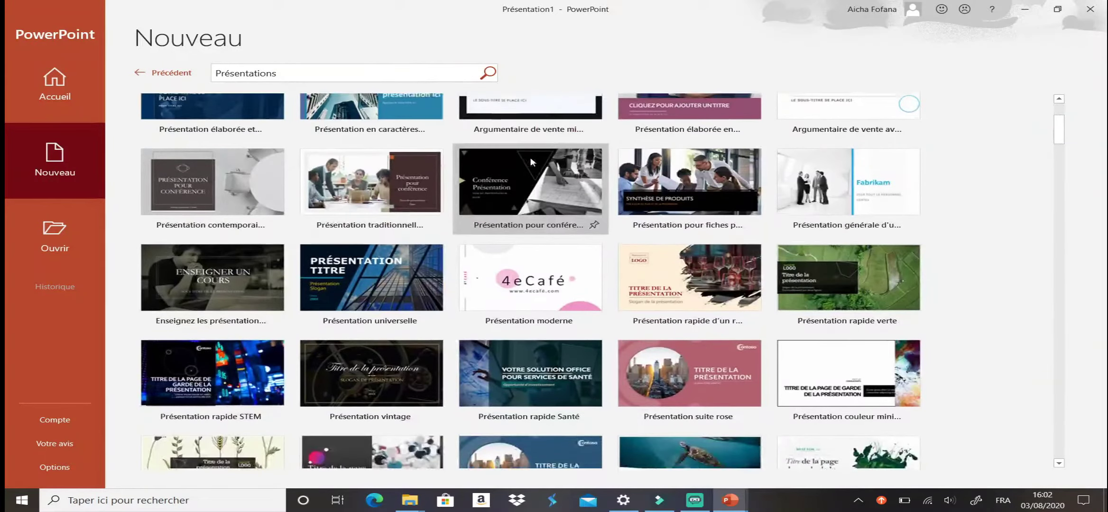
scroll(531, 161, up, 3)
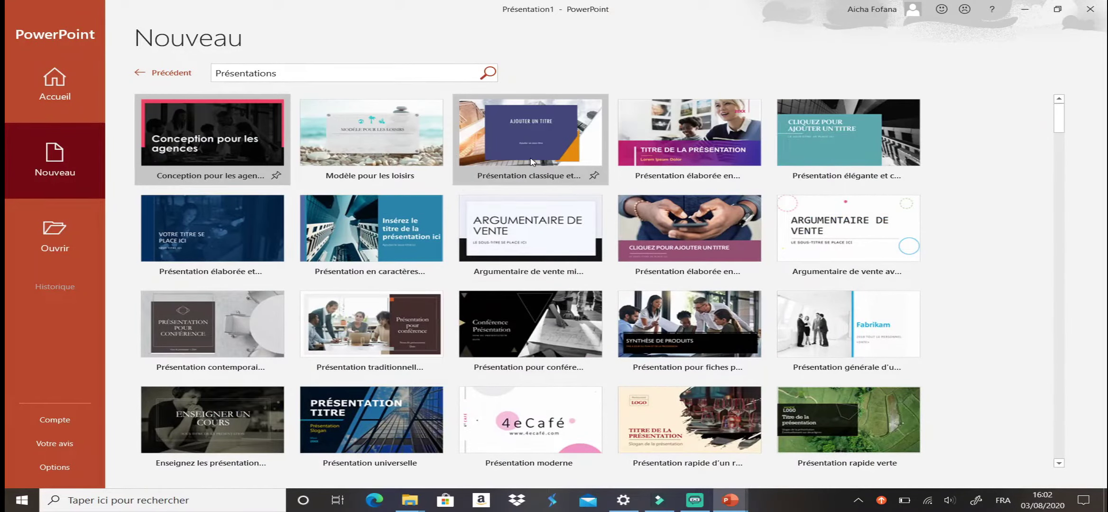
click(141, 74)
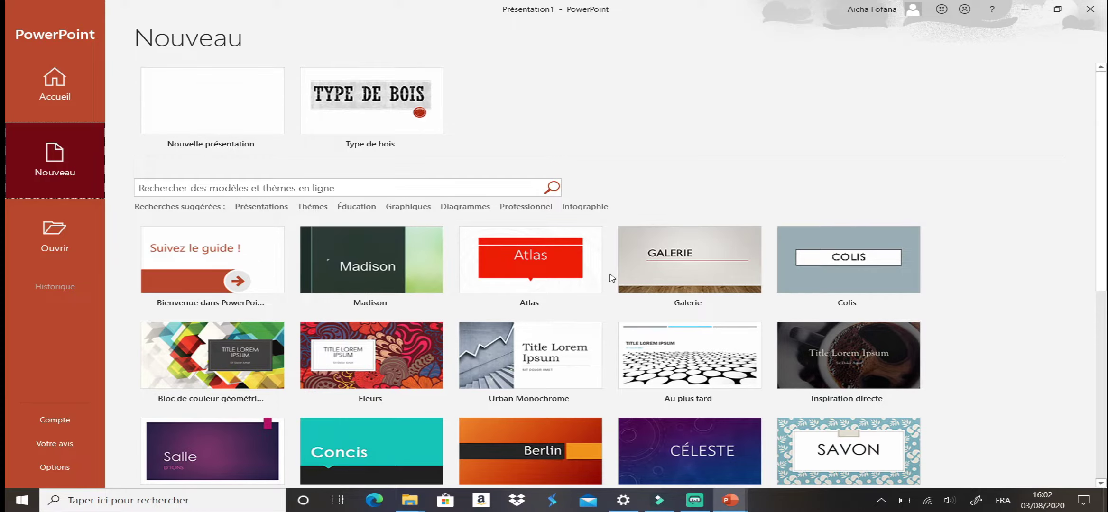
Create a new presentation from the Type de bois template
scroll(777, 343, down, 4)
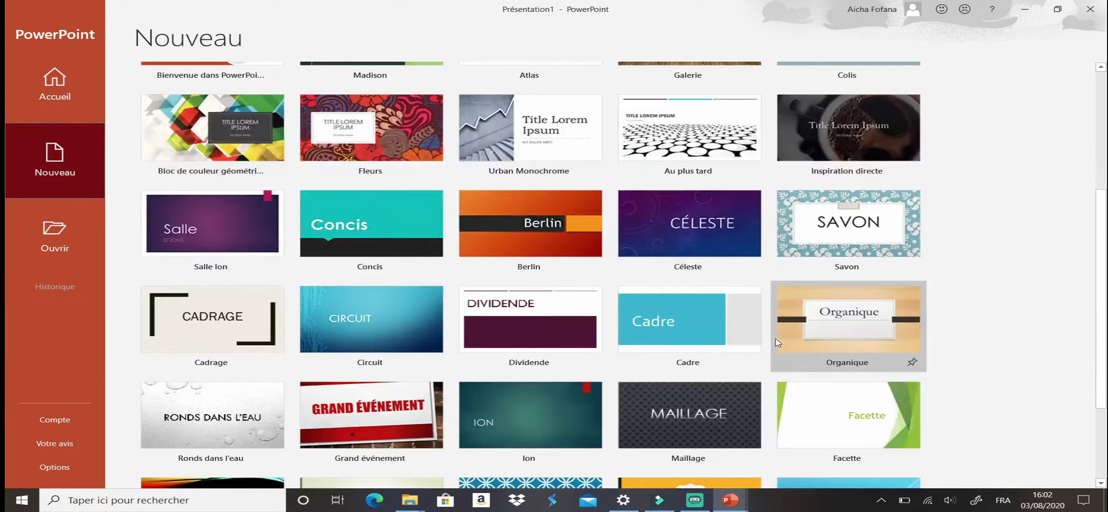
scroll(777, 343, up, 1)
scroll(777, 332, up, 3)
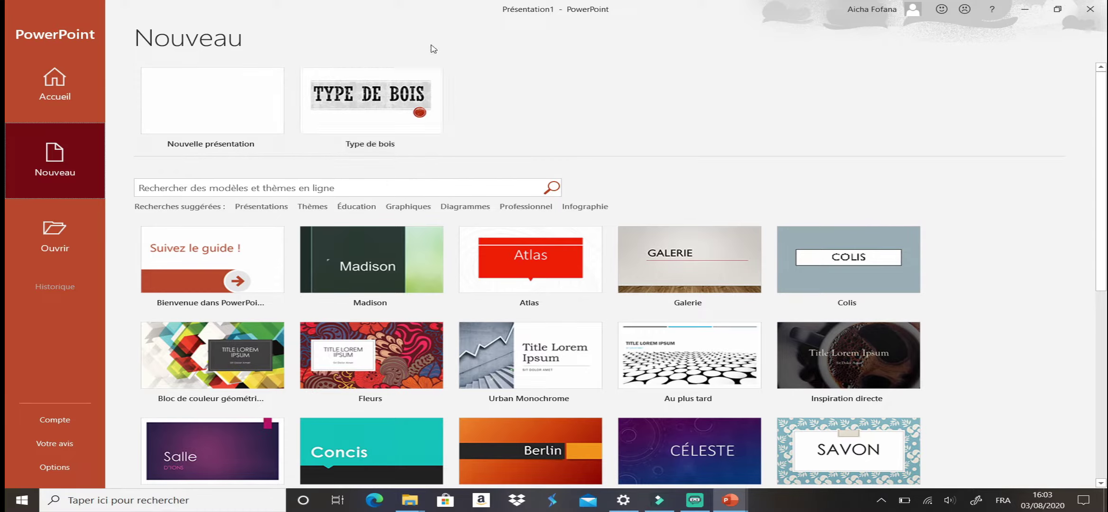
click(382, 110)
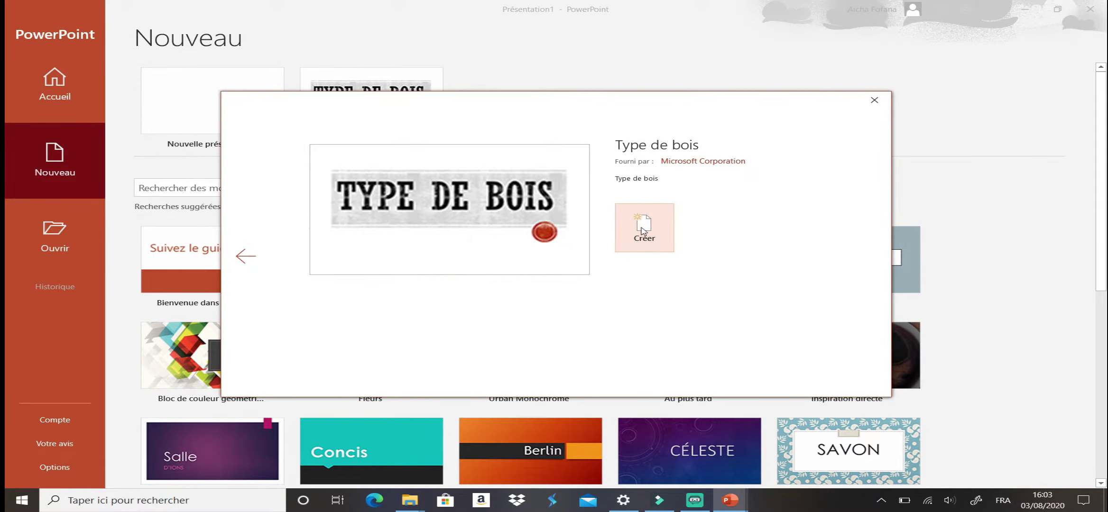
click(651, 240)
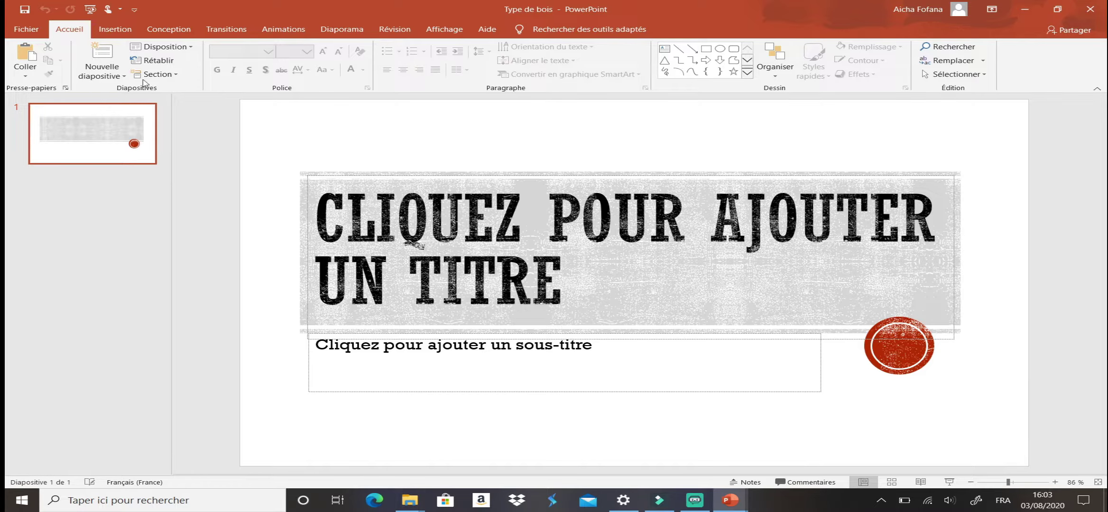
Preview the Formes, SmartArt and Équation galleries without inserting, then start editing the title placeholder
click(122, 30)
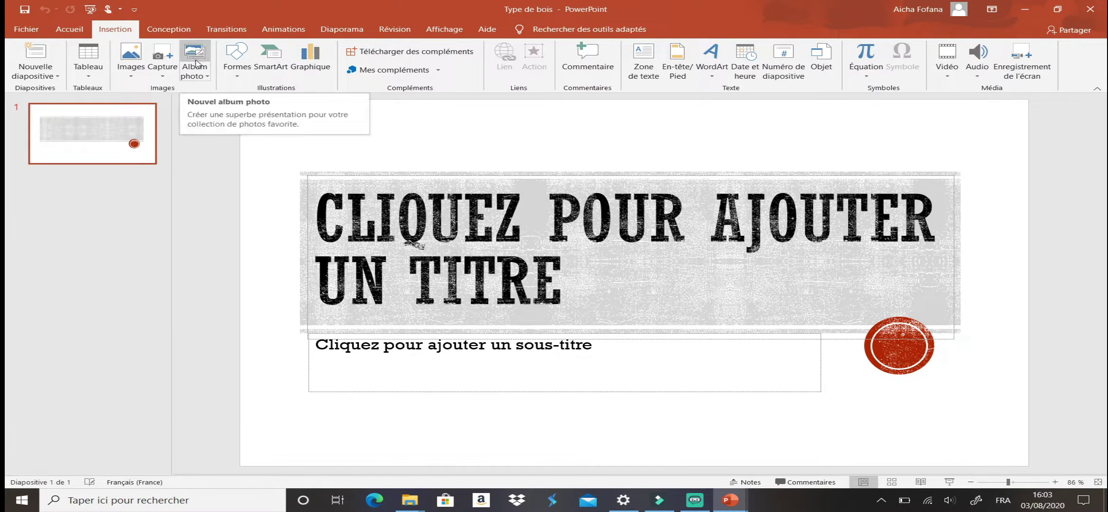
click(242, 63)
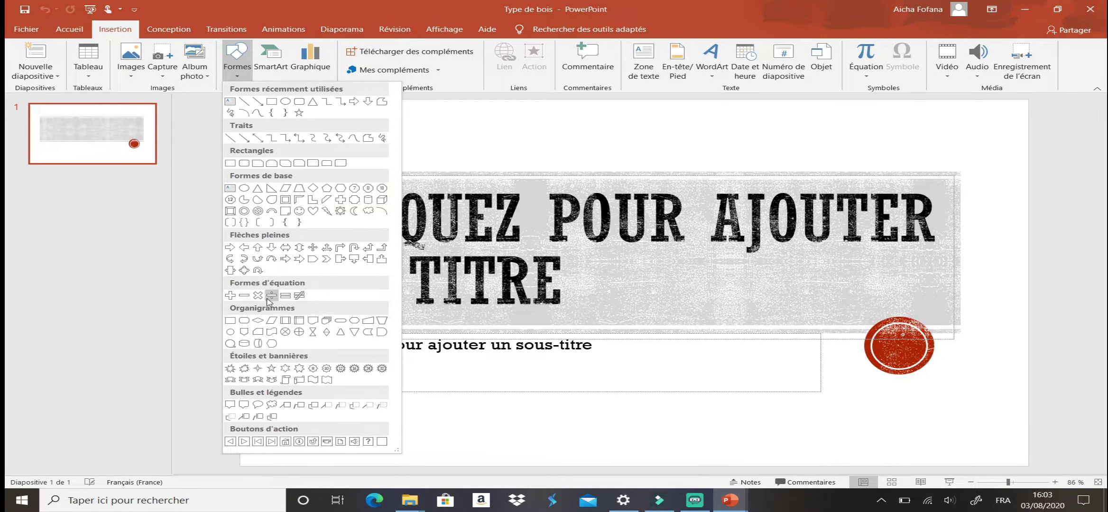
click(271, 70)
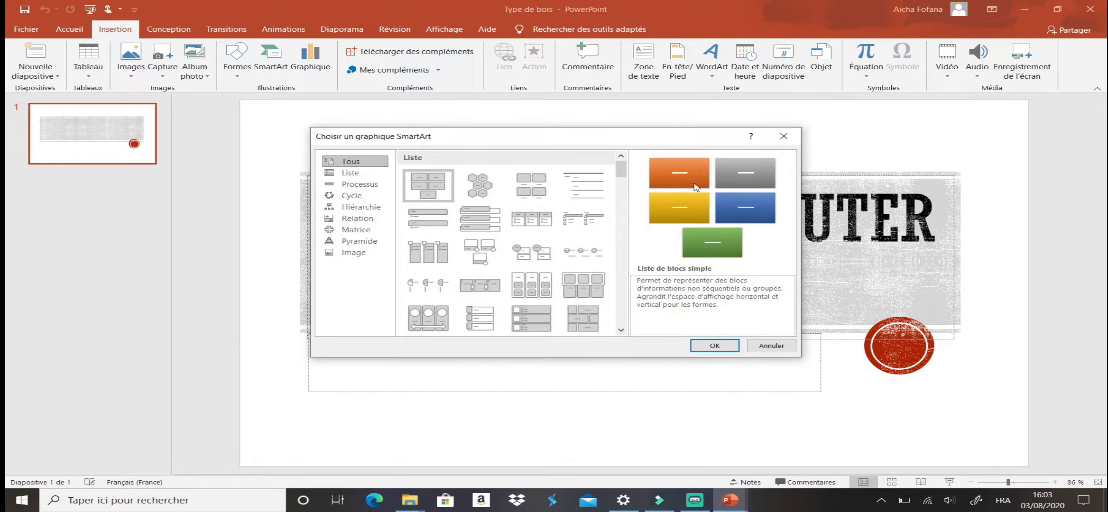
click(785, 134)
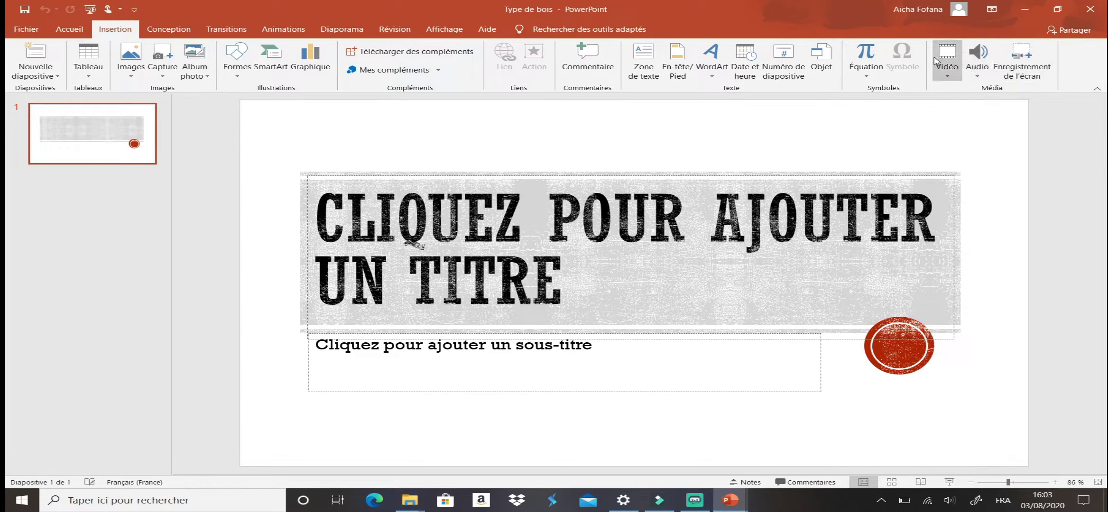
click(867, 73)
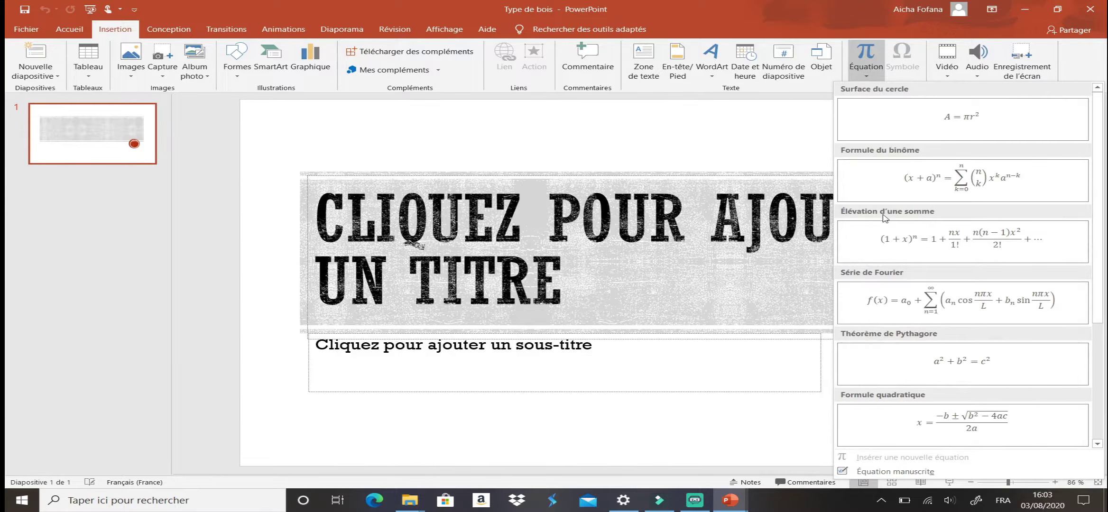
click(787, 138)
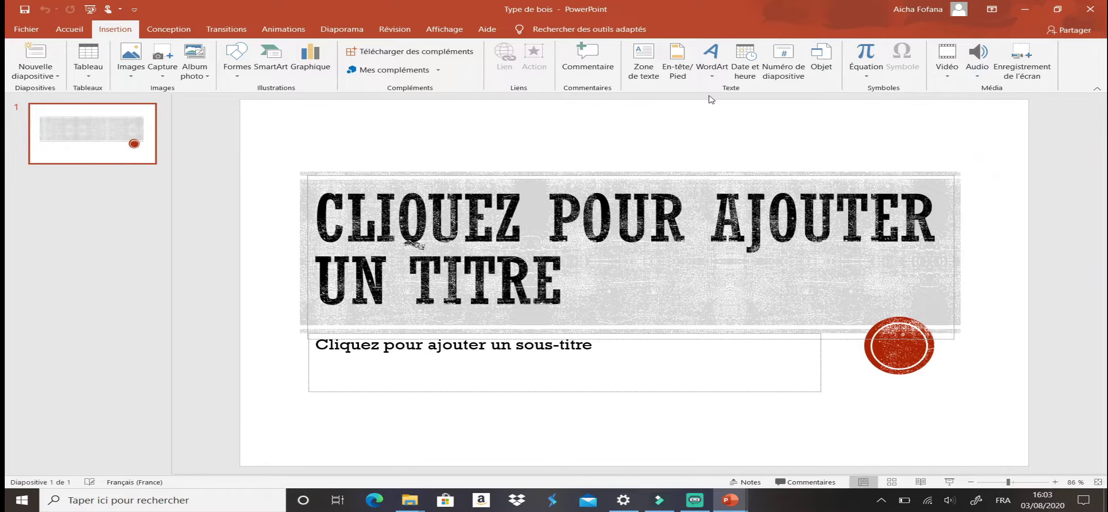
click(95, 132)
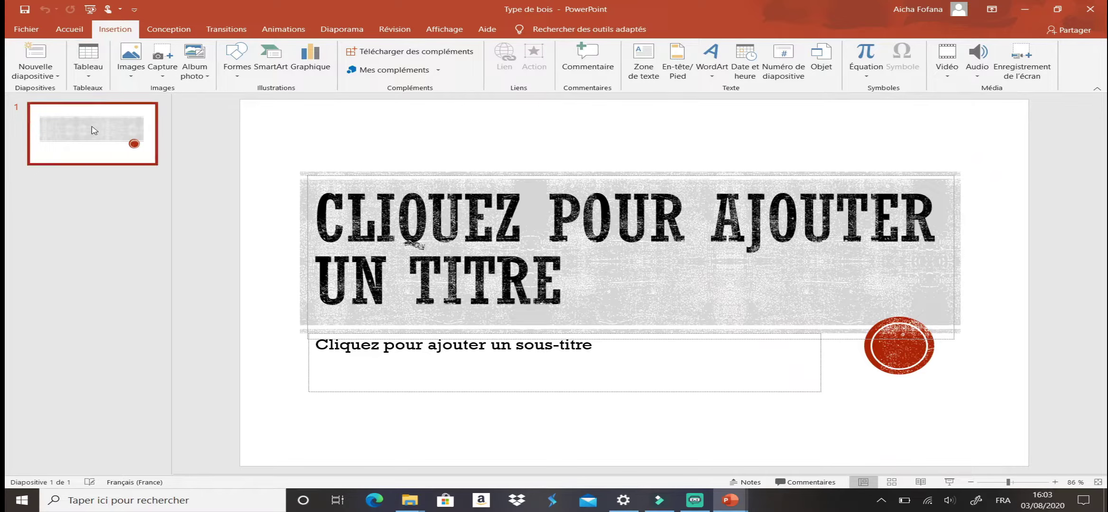
click(553, 275)
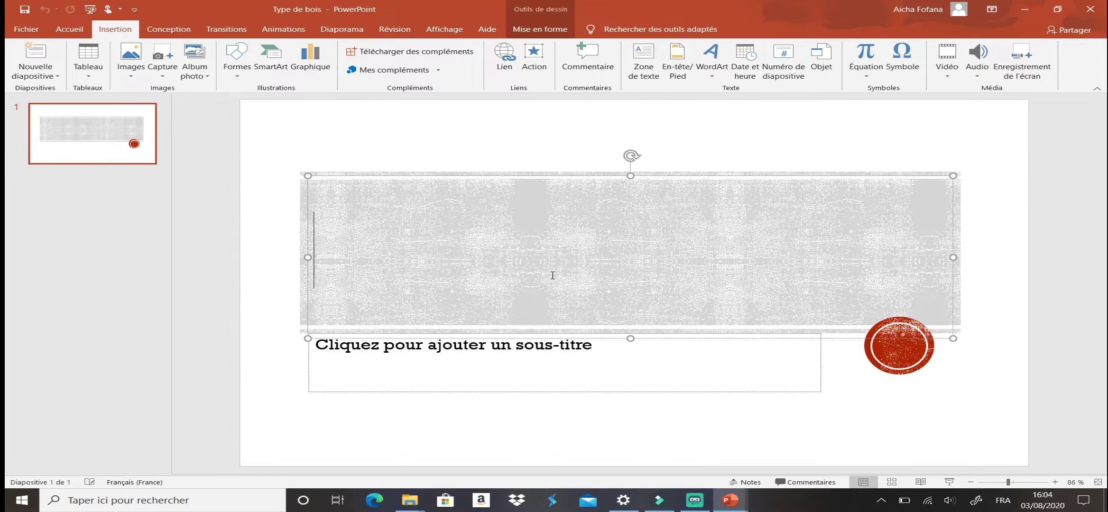
Enter 'NON A LA DROGUE' as the slide title and centre it
text(NON A )
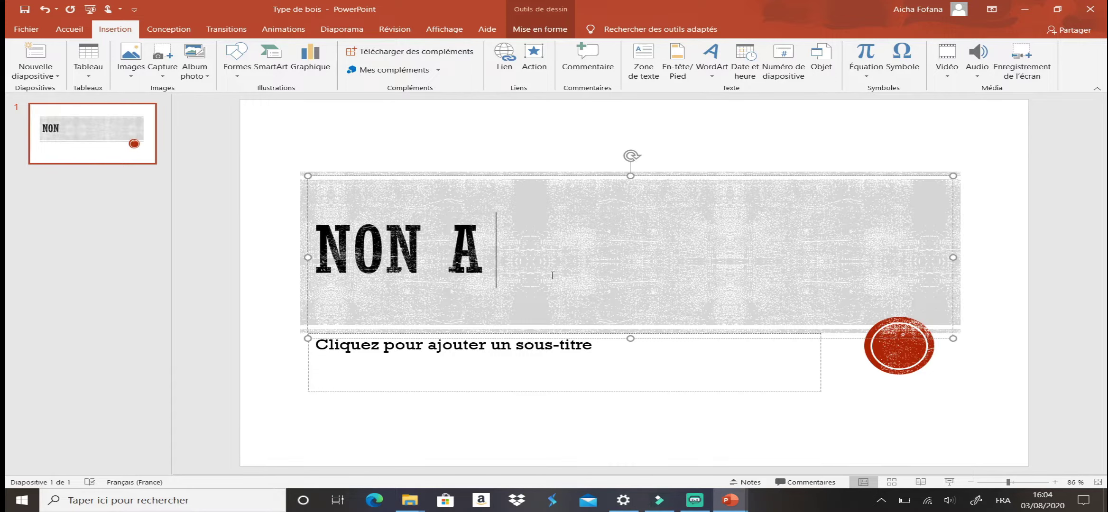
text(L)
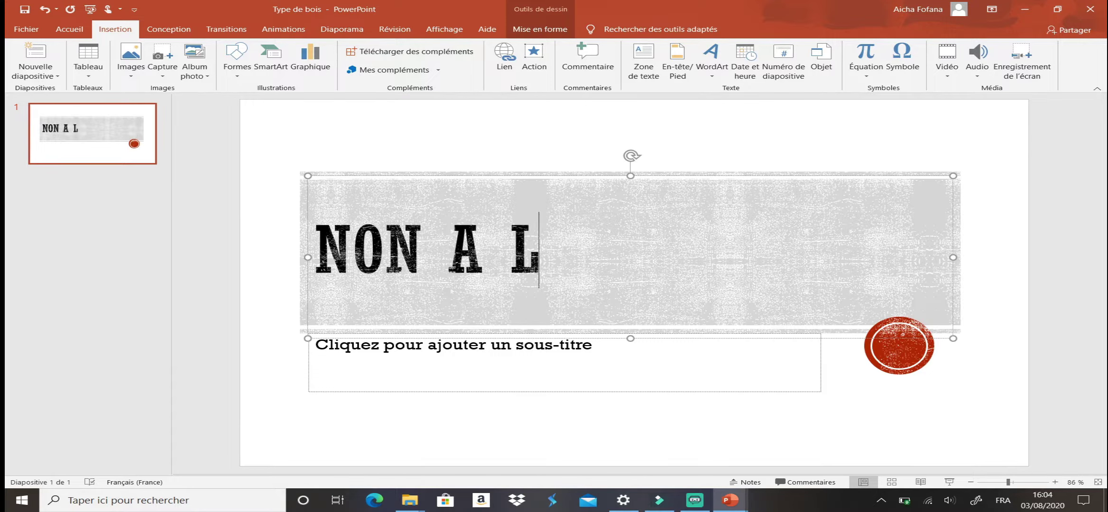
text(A DROGUE)
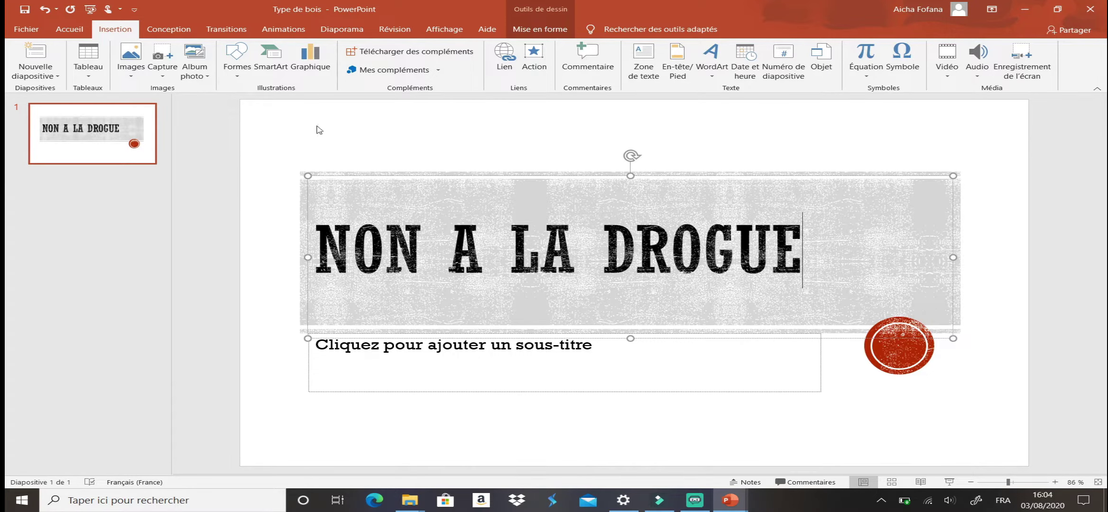
click(81, 34)
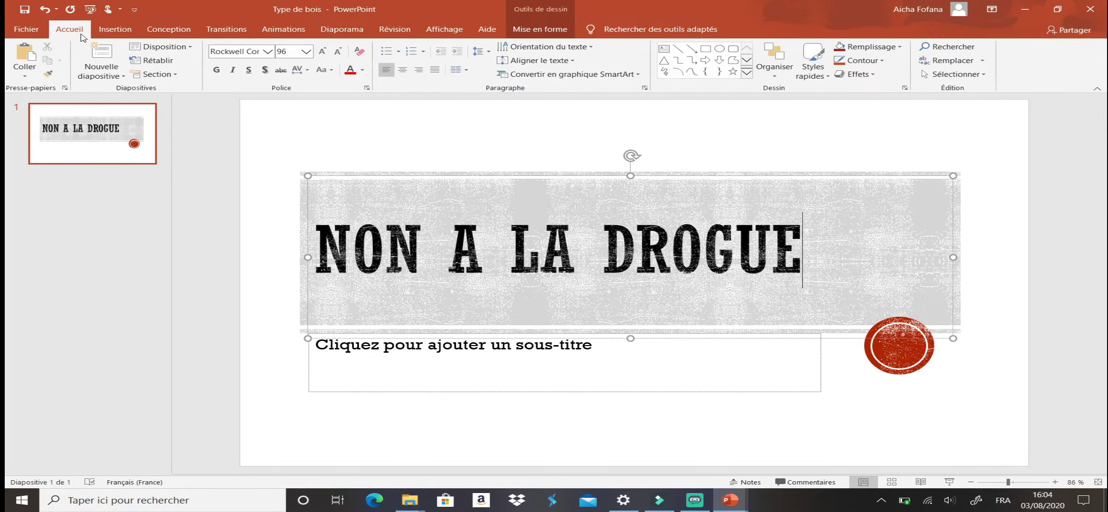
click(402, 72)
click(654, 449)
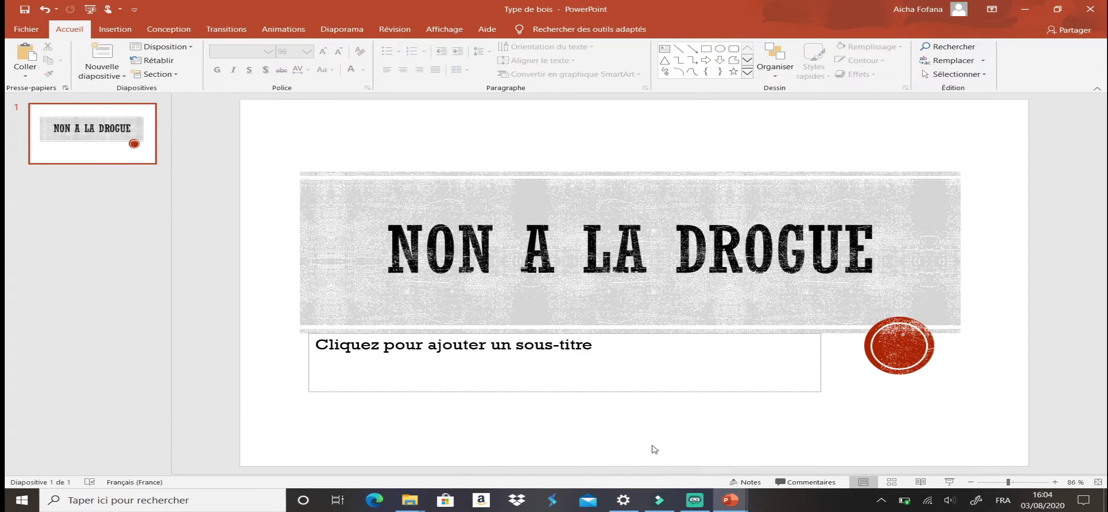
Move and narrow the subtitle box, then fill it with the text 'vsdrsdgnvb'
drag(776, 394, 730, 444)
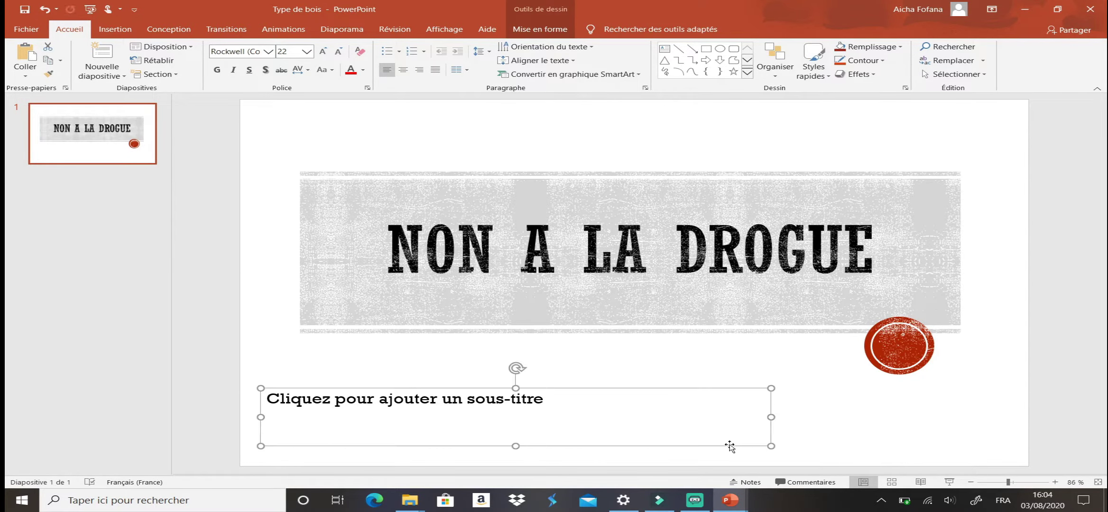
drag(771, 417, 519, 417)
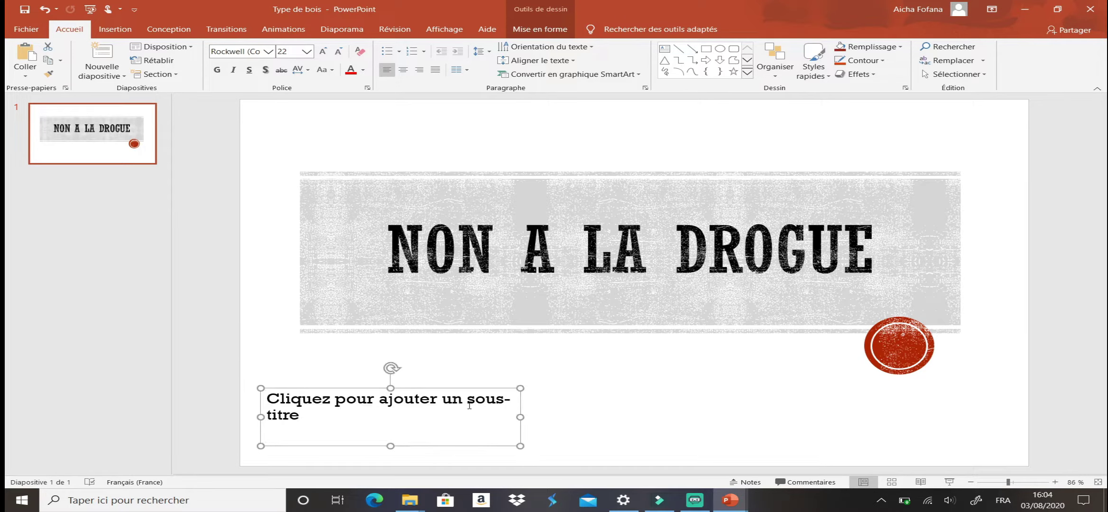
click(469, 406)
text(vsdrsdgn)
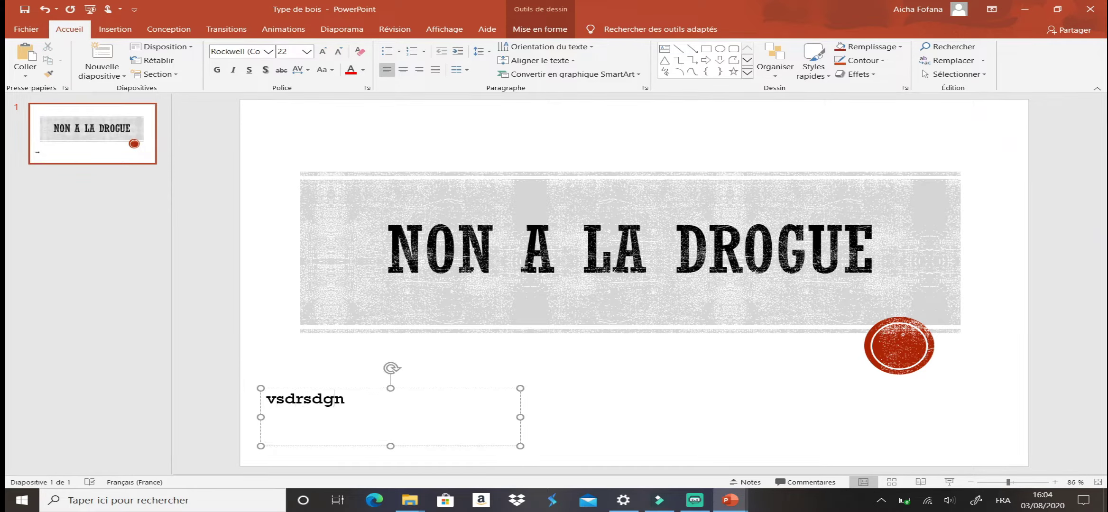
text(vb)
click(847, 442)
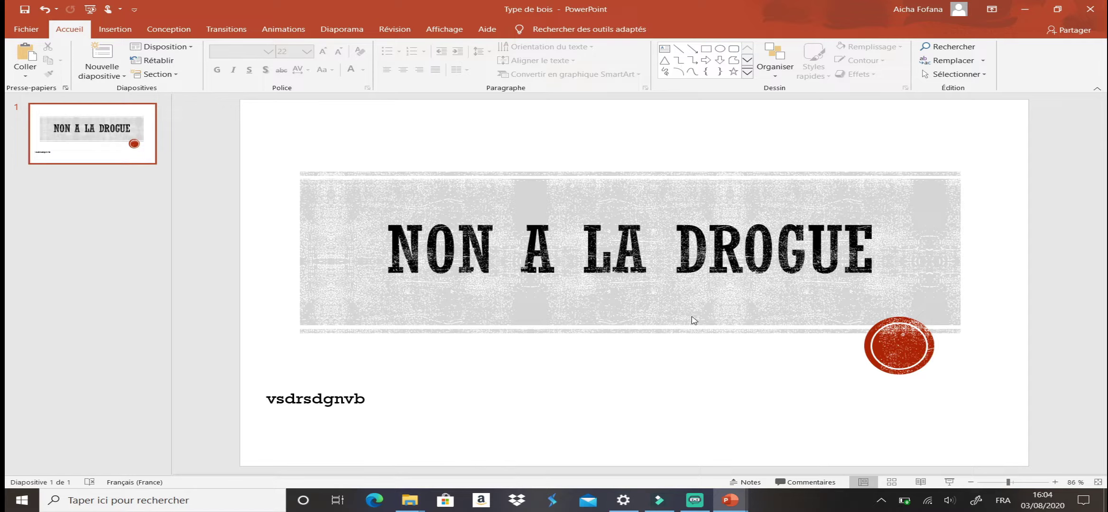
Remove stray letters typed into the title so it still reads 'NON A LA DROGUE'
click(709, 249)
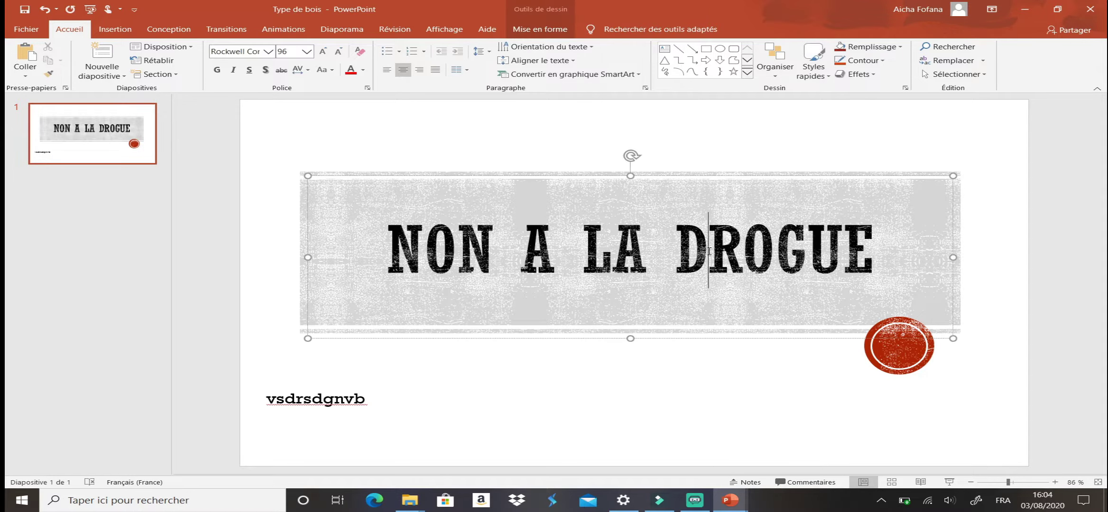
text(vb)
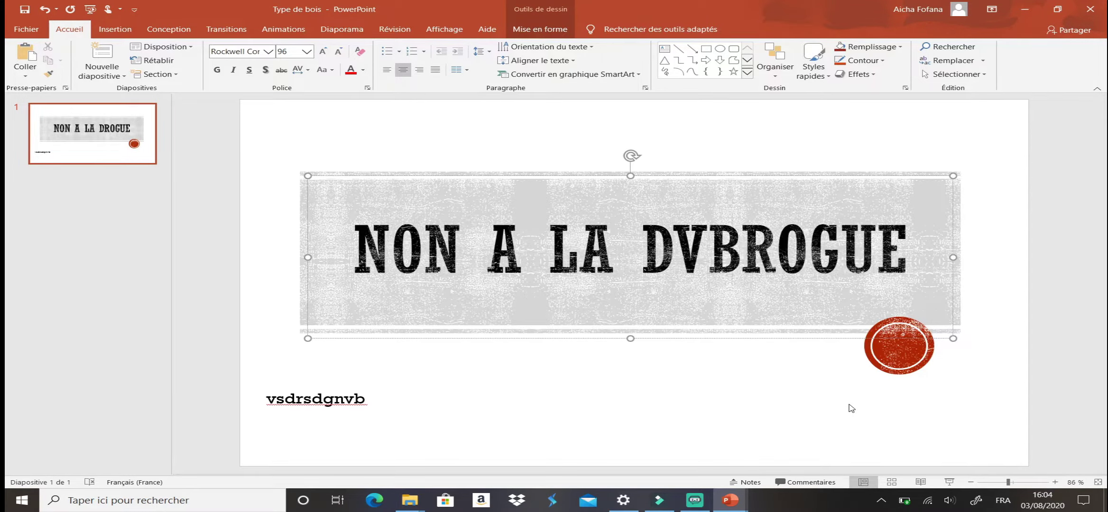
text(tky)
key(BackSpace)
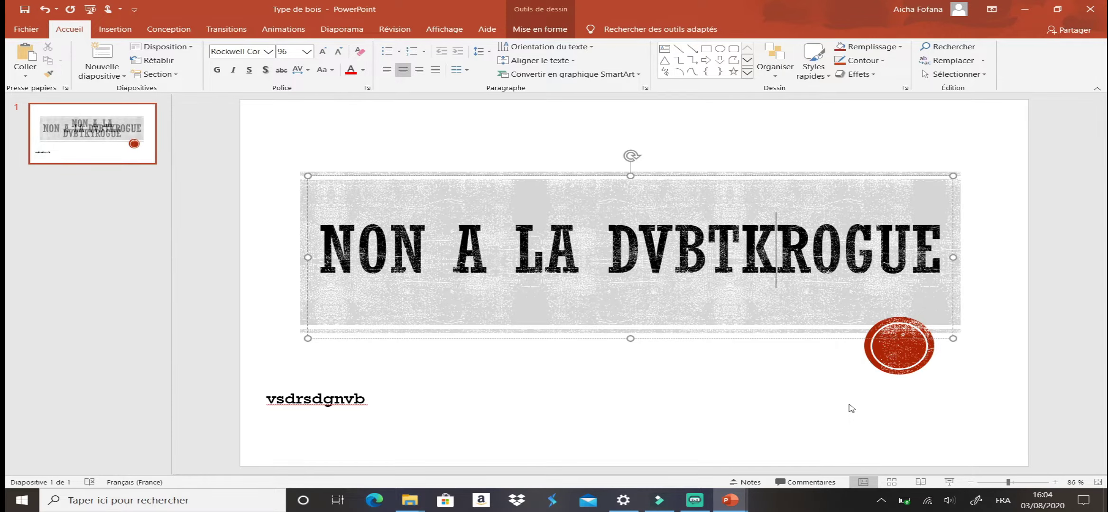
key(BackSpace)
key(BackSpace)
key(BackSpace)
key(BackSpace)
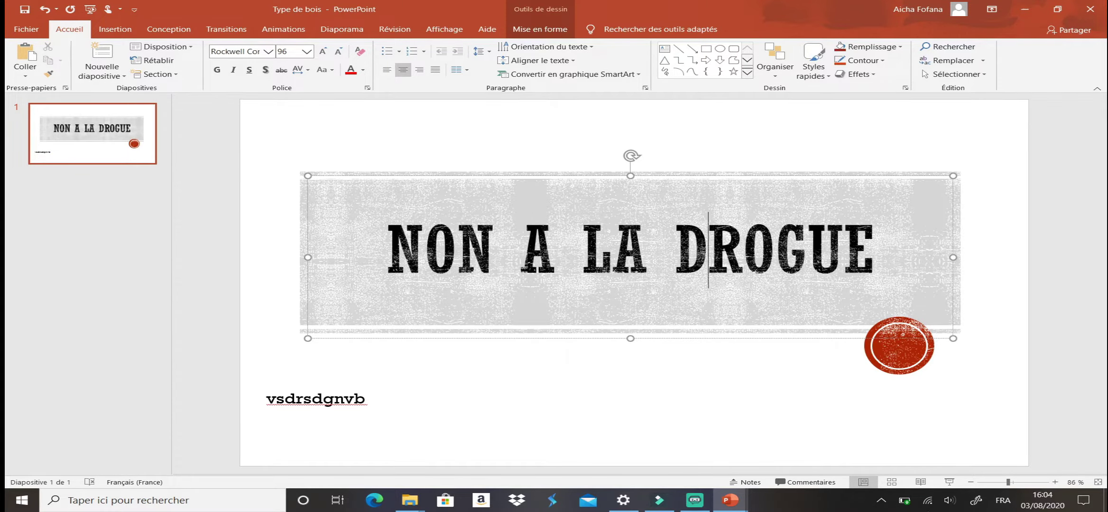
click(863, 434)
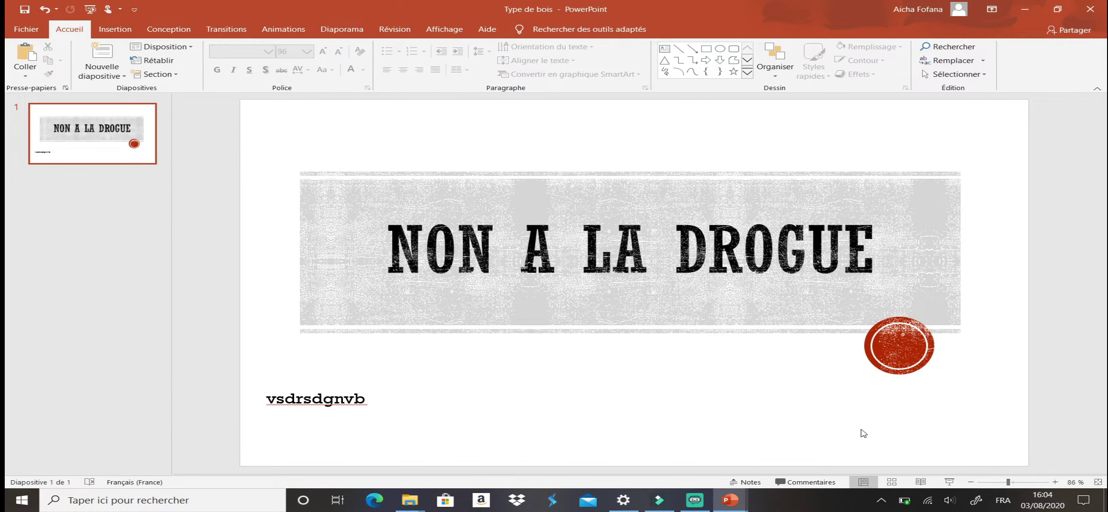
click(114, 29)
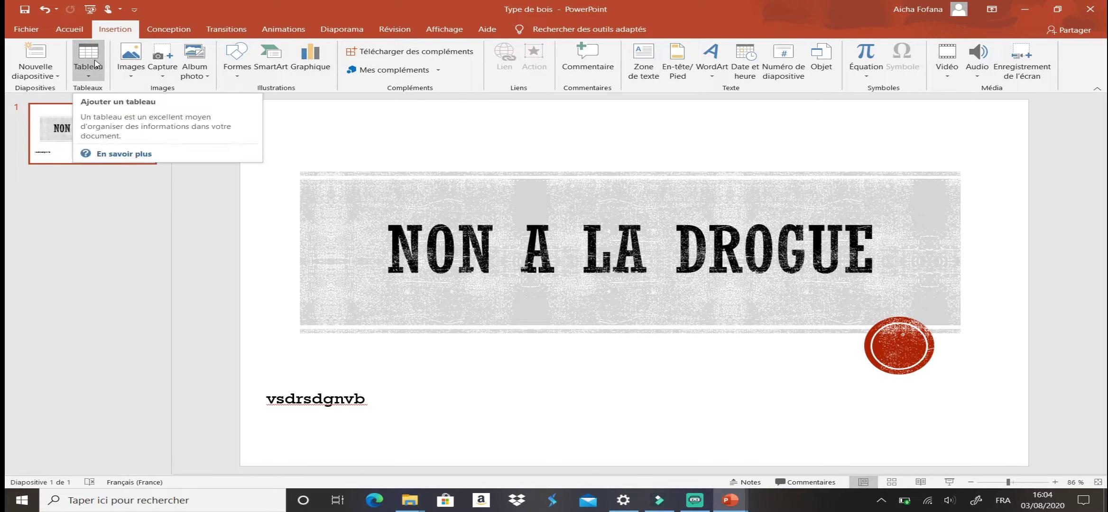
Draw a rectangle at the slide's lower right containing the text 'Fvfbgnh, g,'
click(237, 60)
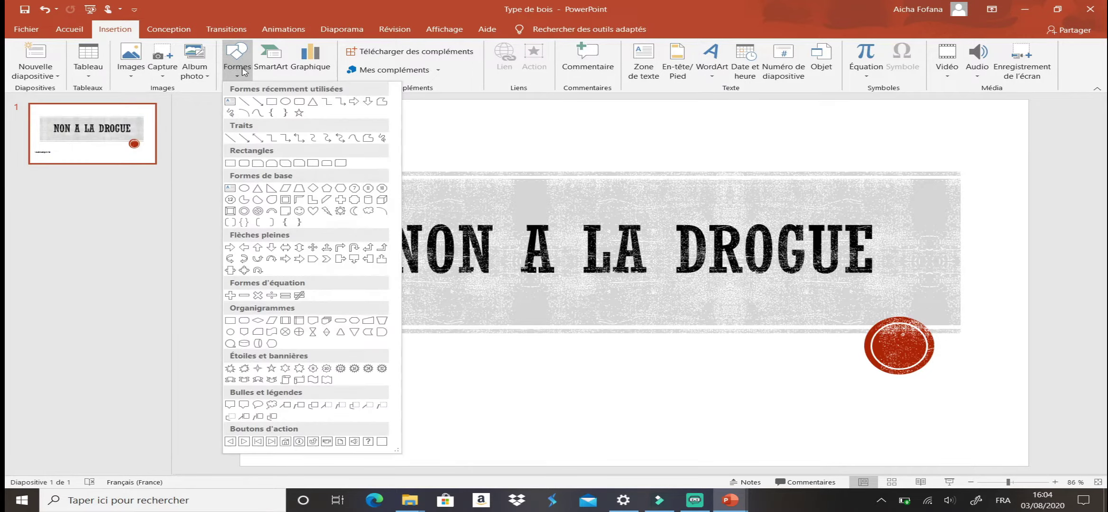
click(231, 164)
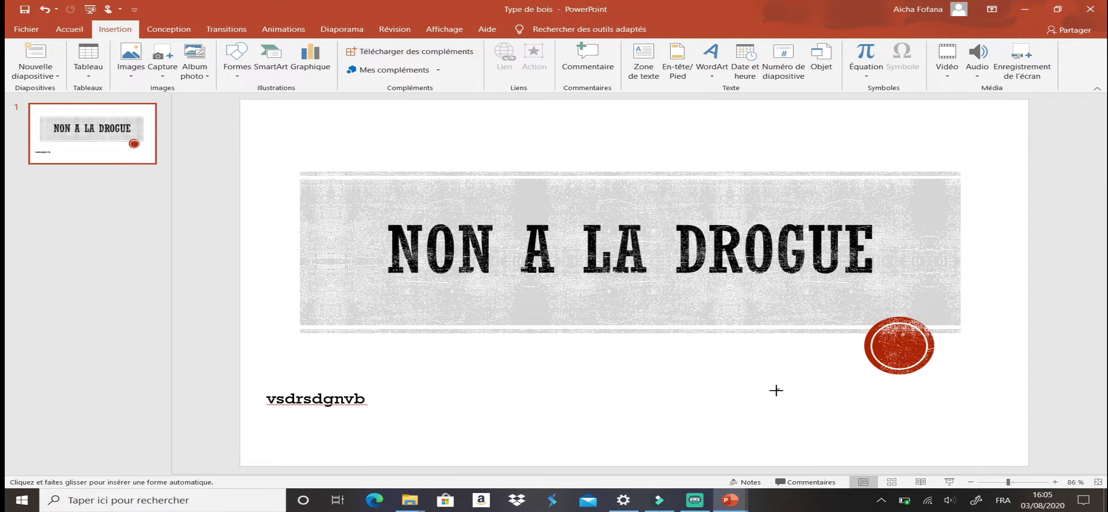
drag(776, 390, 927, 448)
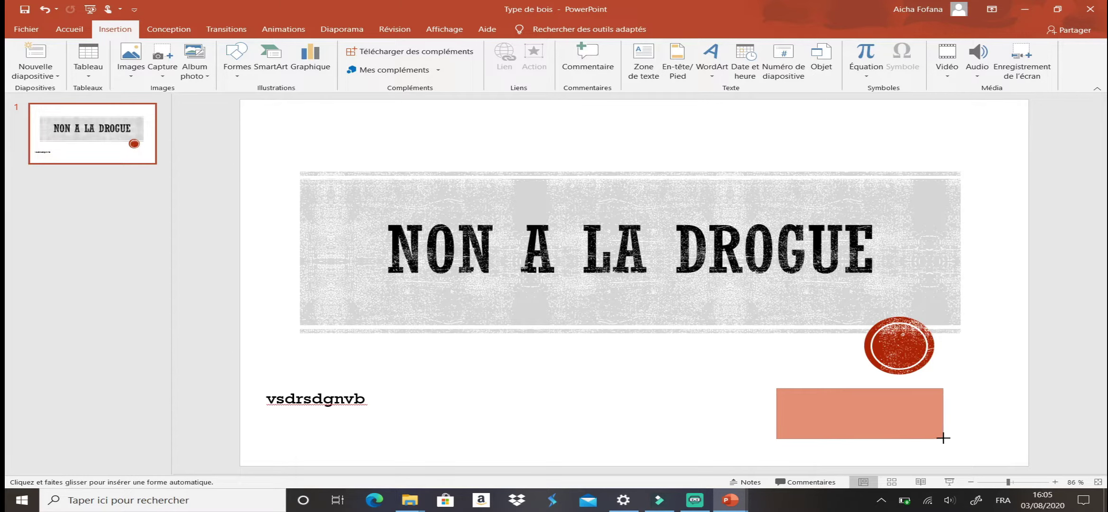
drag(928, 448, 965, 432)
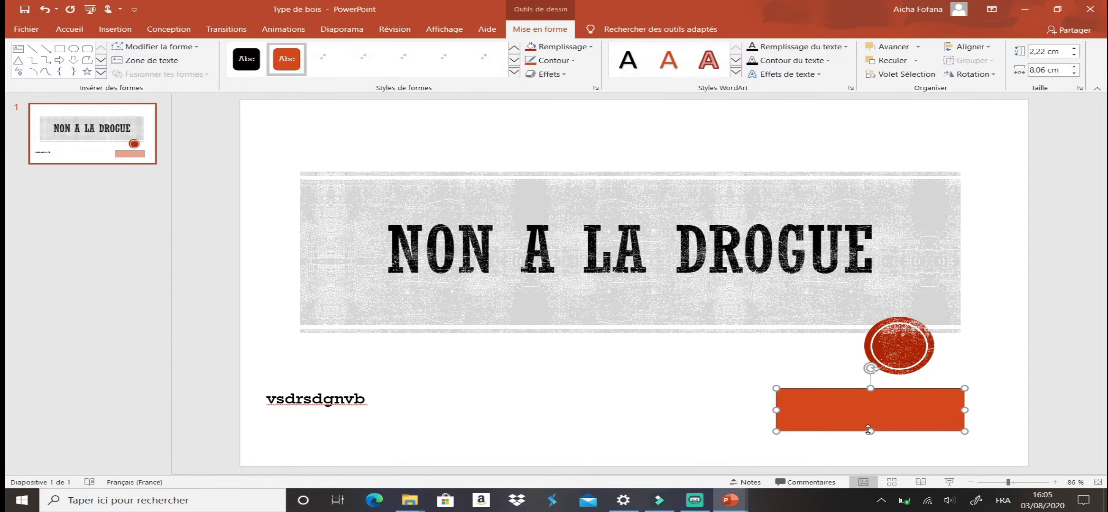
text(Fvf)
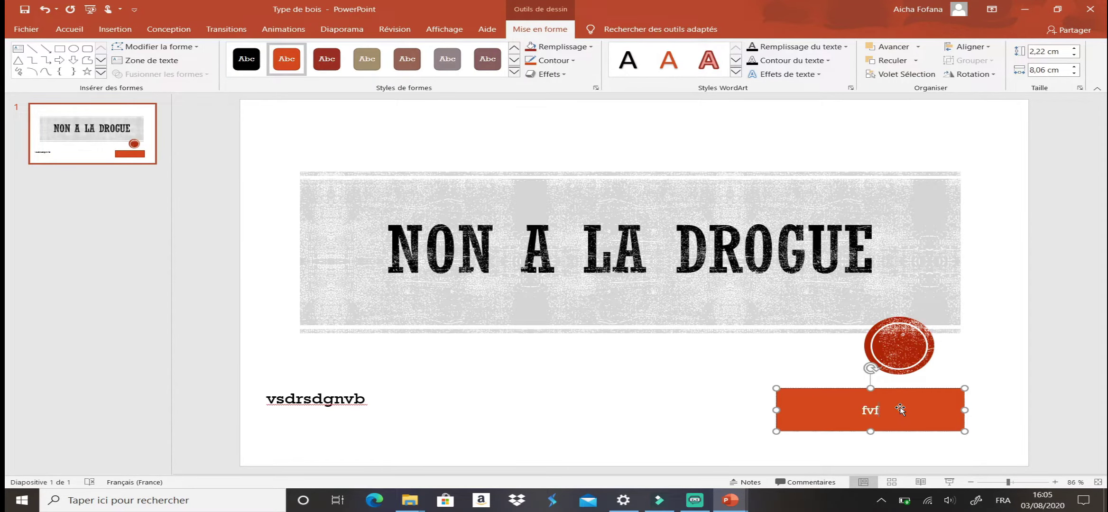
text(bgnh, g,)
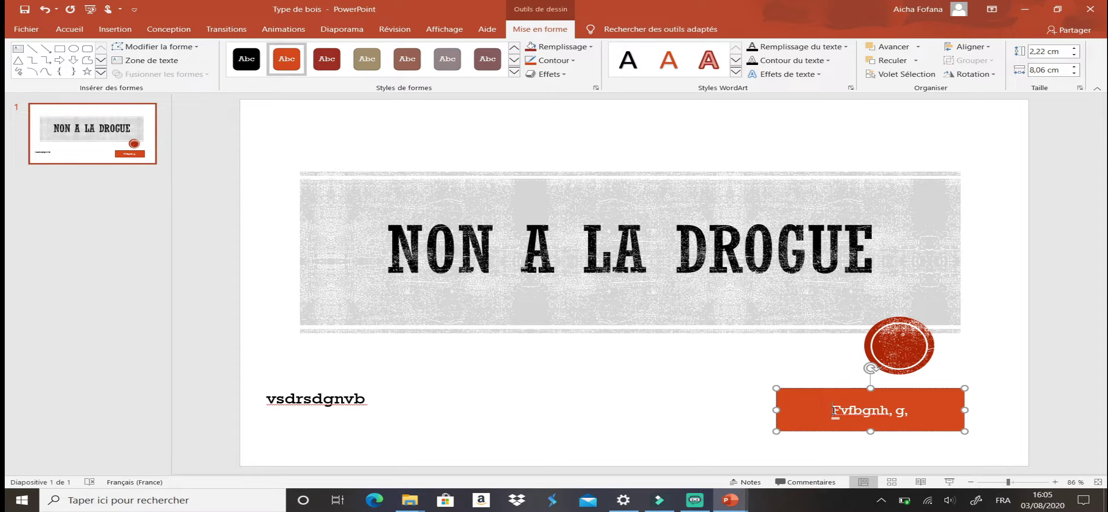
Make the rectangle's text black and give the rectangle a white fill
drag(833, 410, 914, 412)
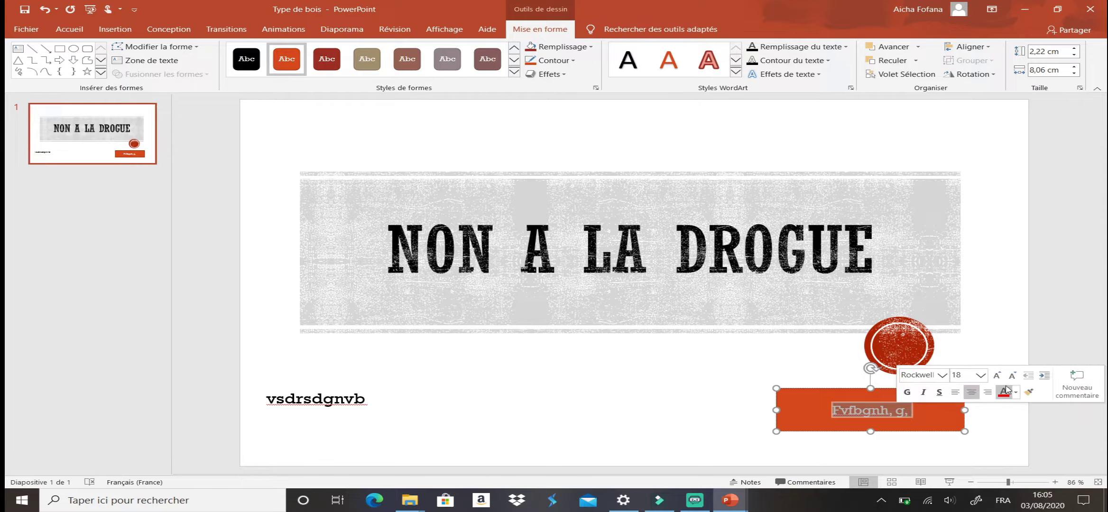
click(1015, 393)
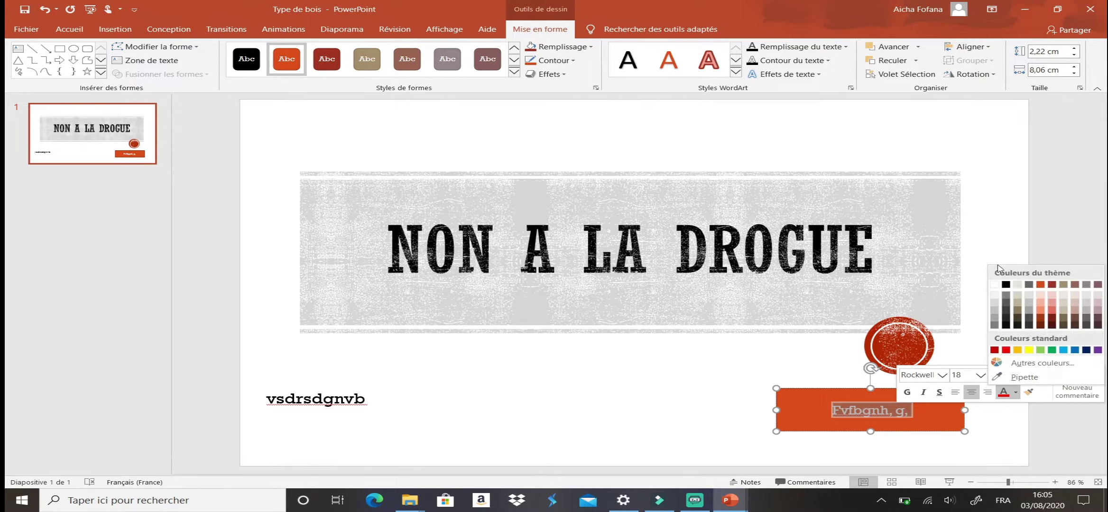
click(1007, 285)
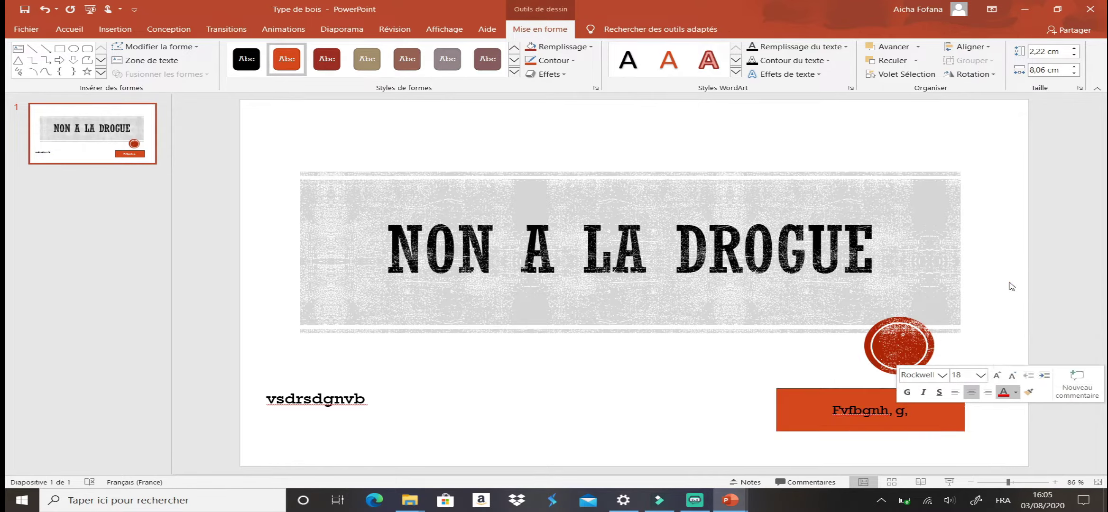
right_click(954, 424)
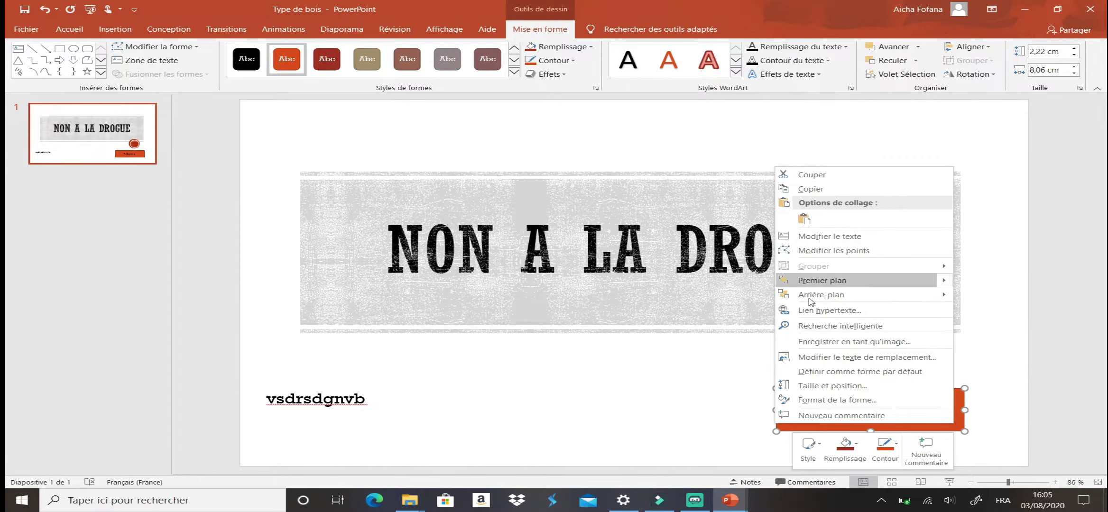
click(858, 445)
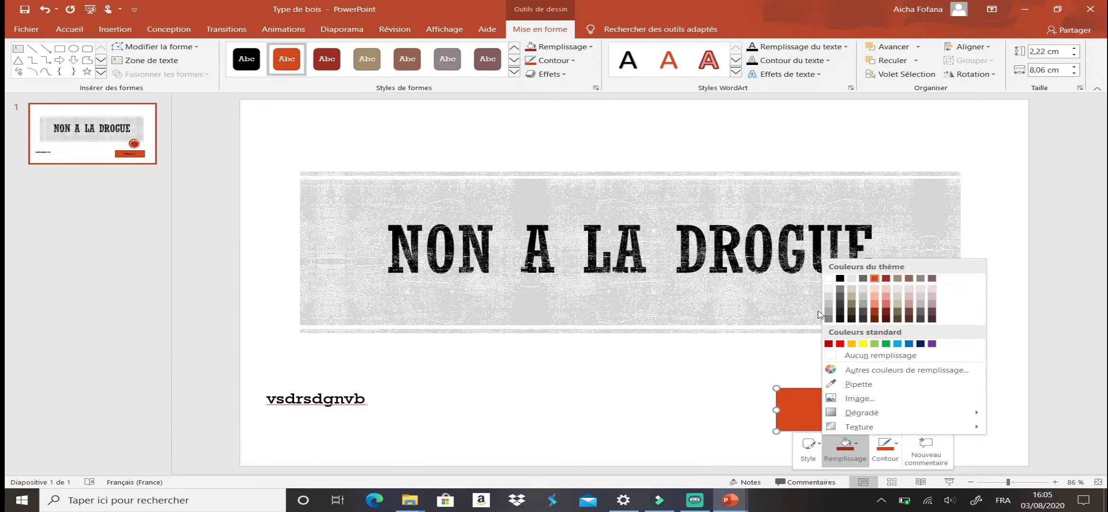
click(829, 279)
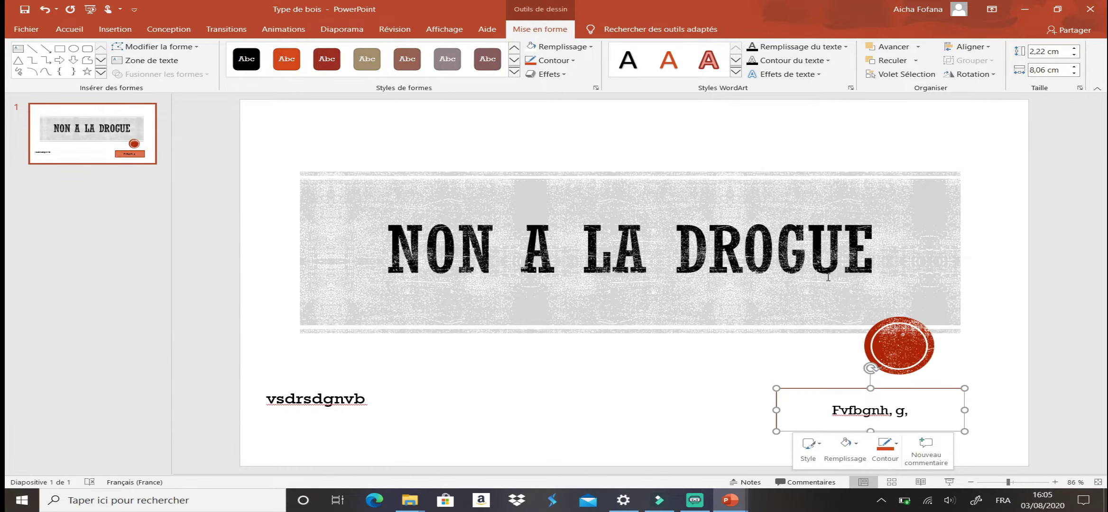
click(592, 410)
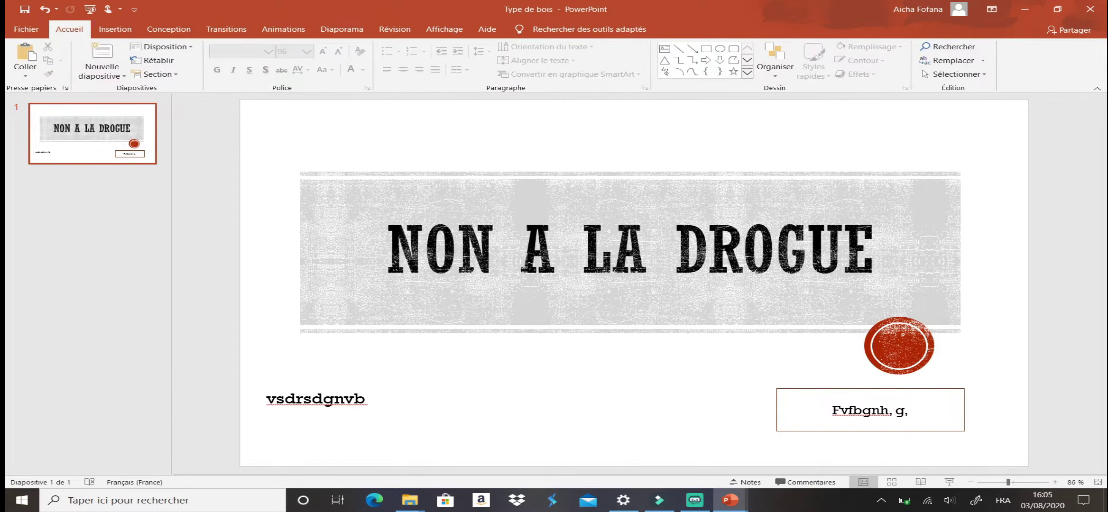
Add a second slide after slide 1 with the centred title 'PLAN'
click(114, 135)
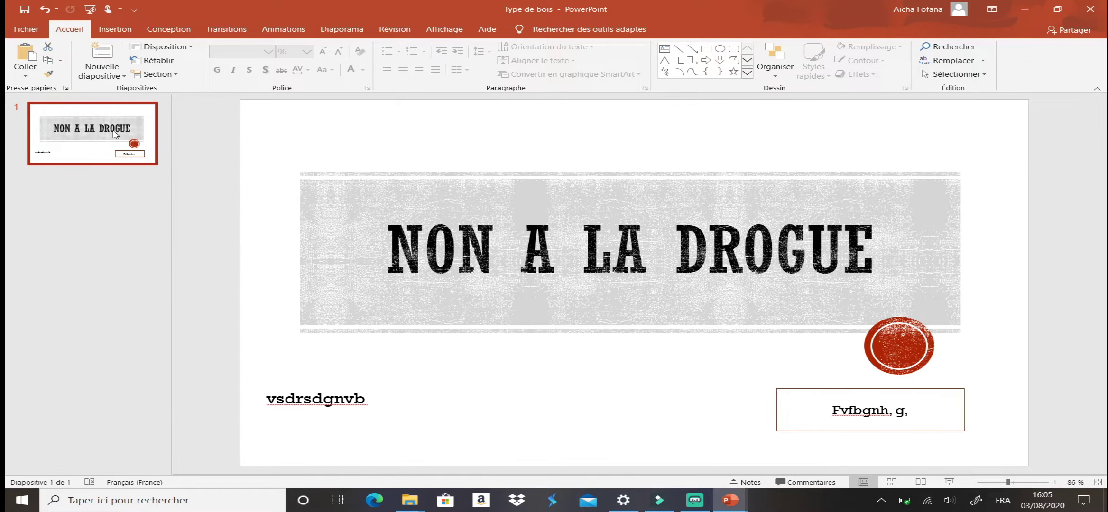
key(Return)
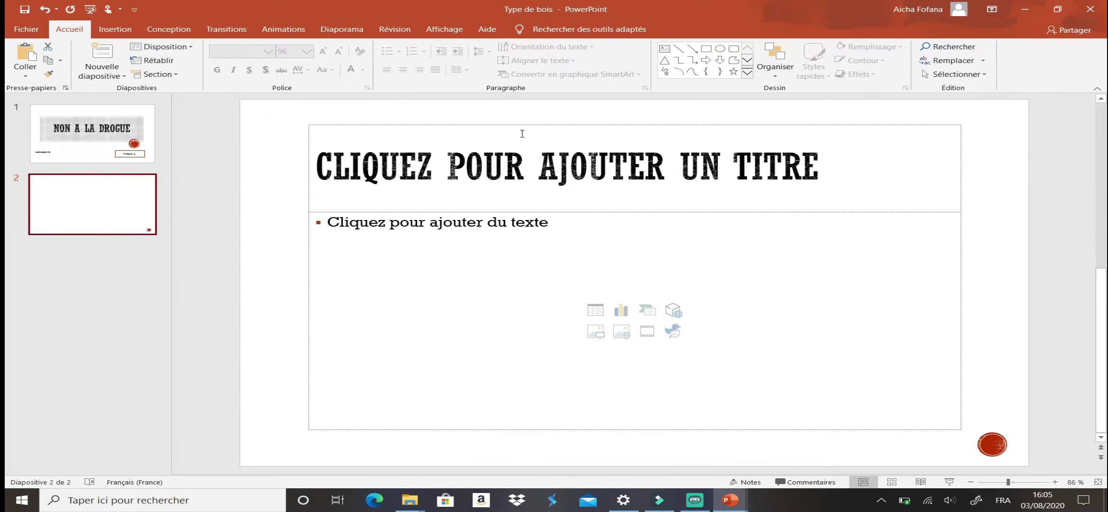
click(859, 185)
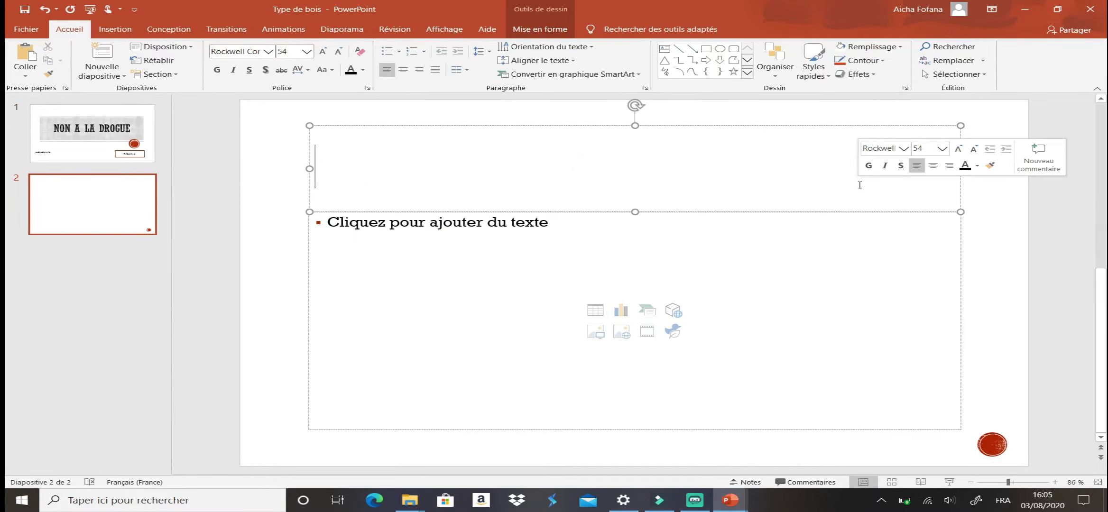
text(PLAN)
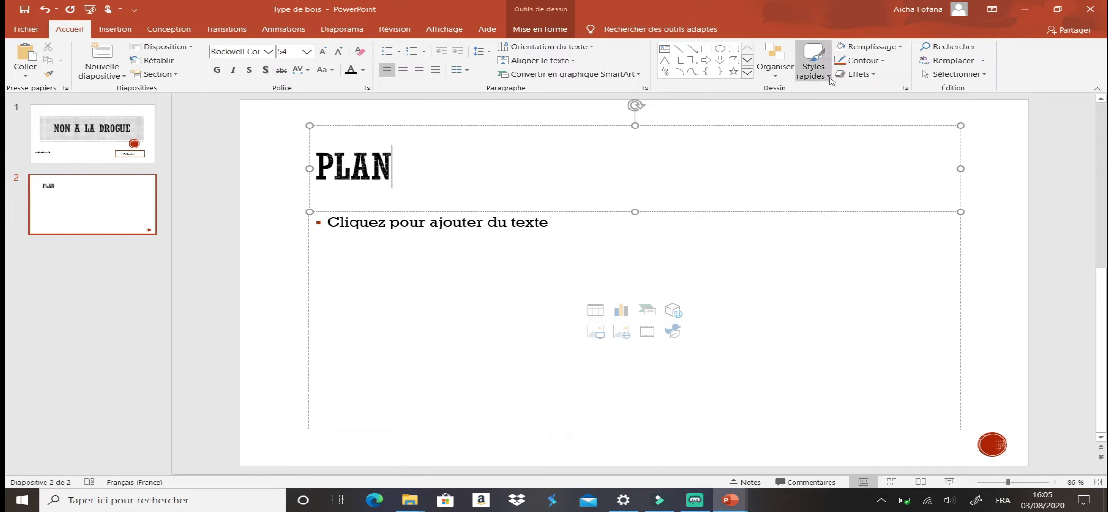
click(403, 70)
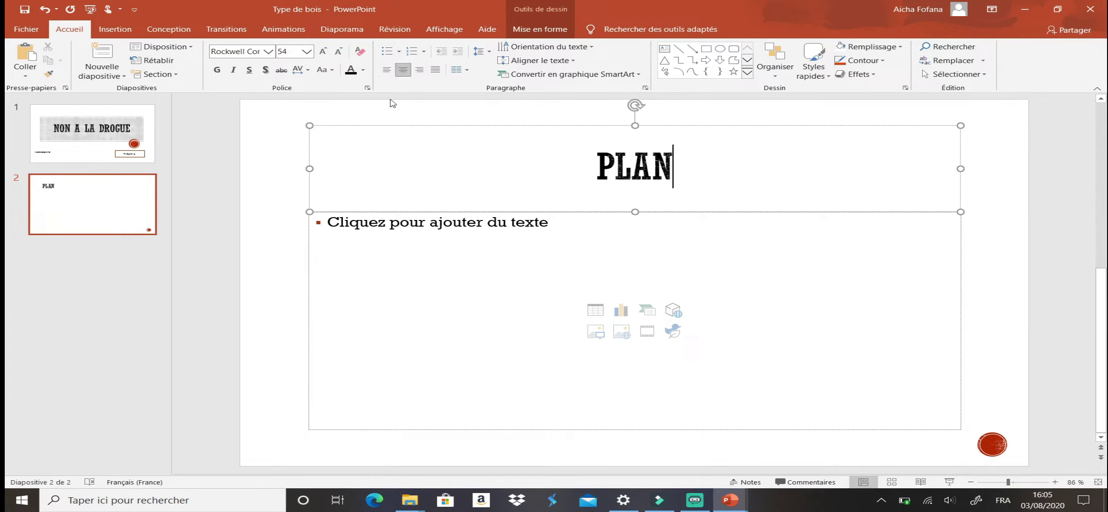
List five bullets on the PLAN slide: Intro, Causes, Consequence, Solutions, Conclusion
click(408, 223)
text(in)
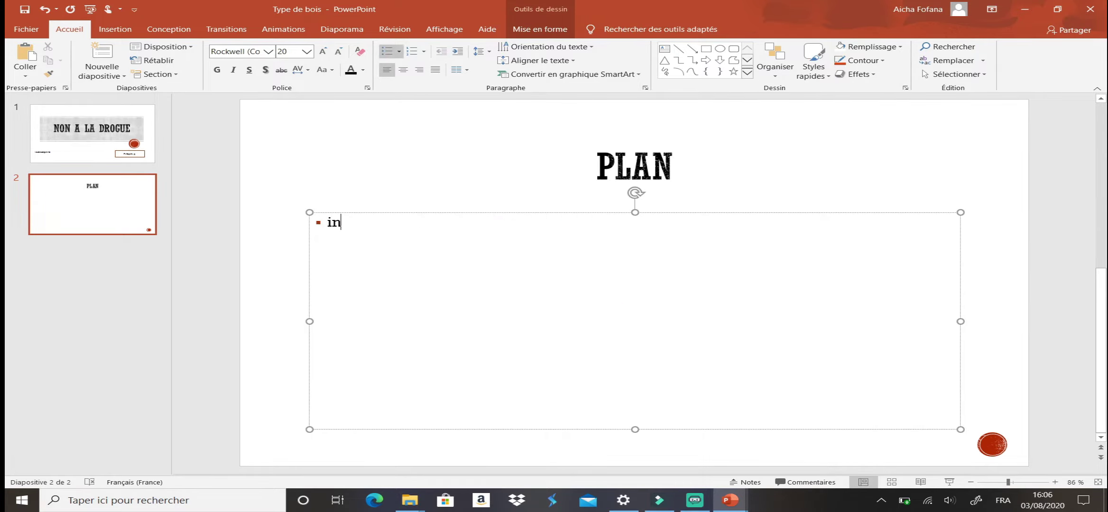
text(tro)
key(Return)
text(c)
text(auses)
key(Return)
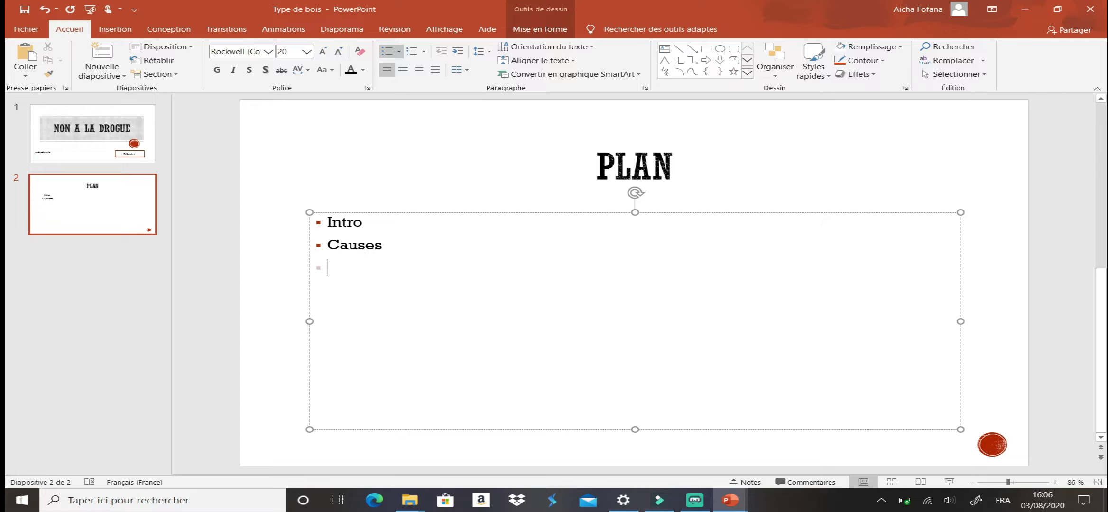
text(conseque)
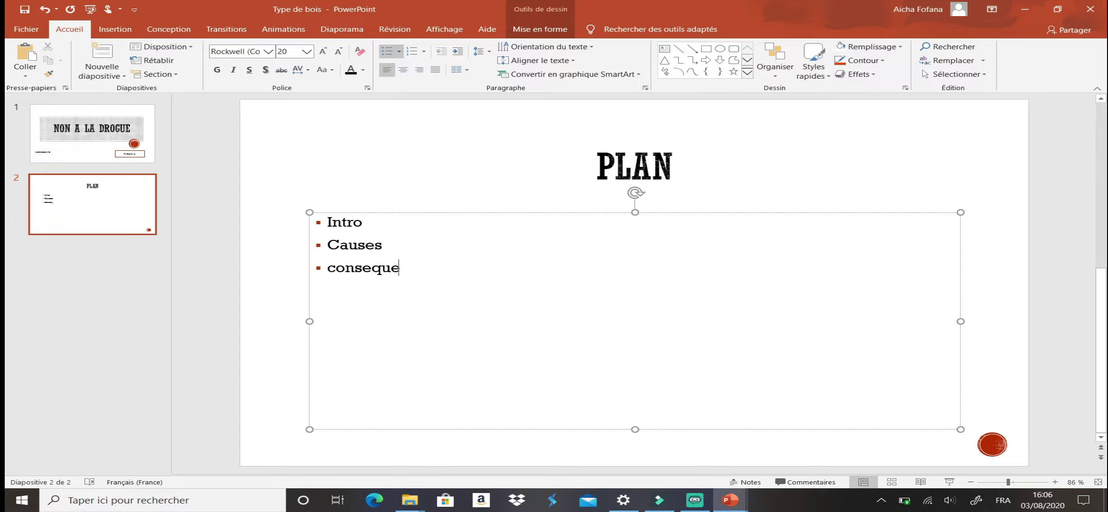
text(nce)
key(Return)
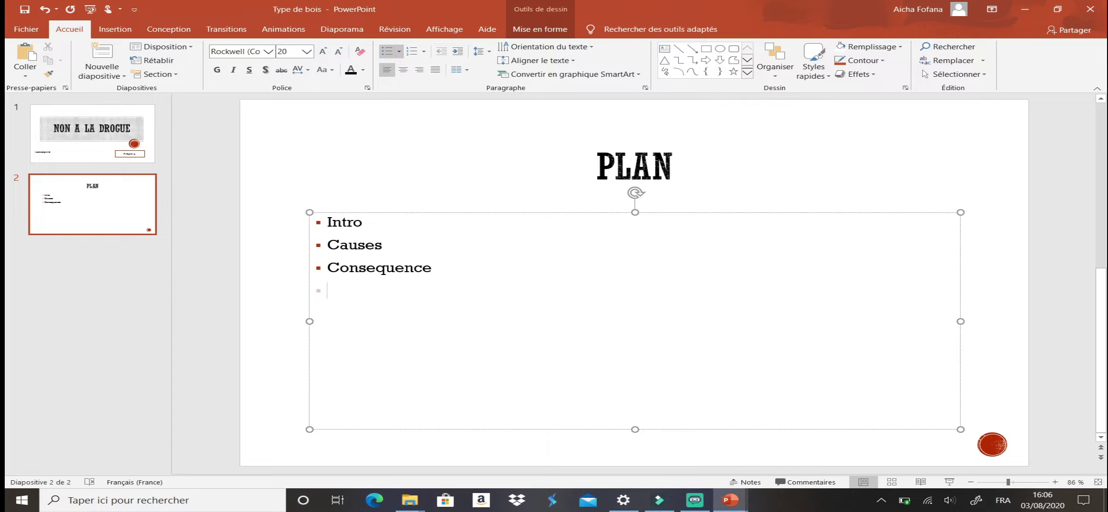
text(c)
key(BackSpace)
text(s)
text(olution)
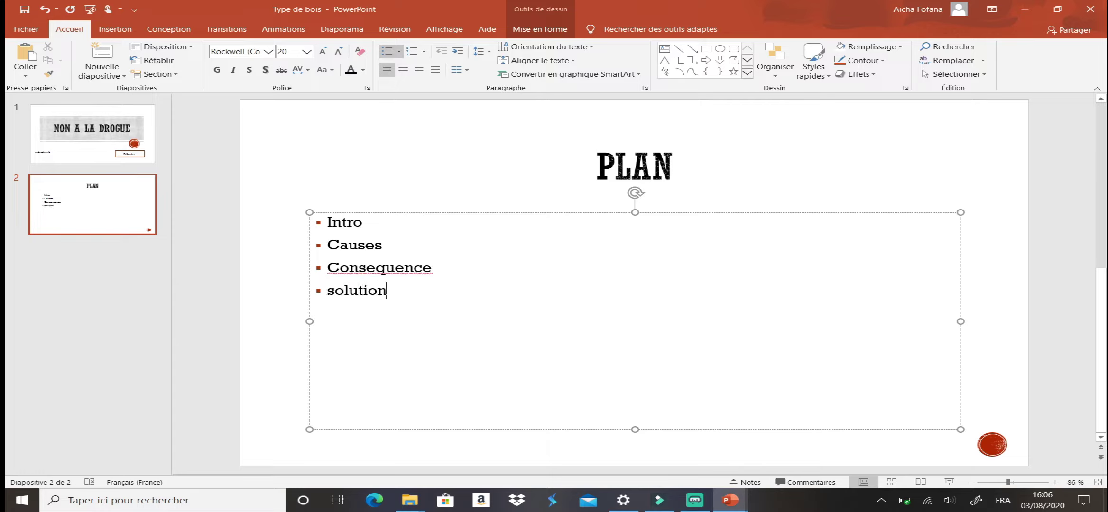
text(s)
key(Return)
text(co)
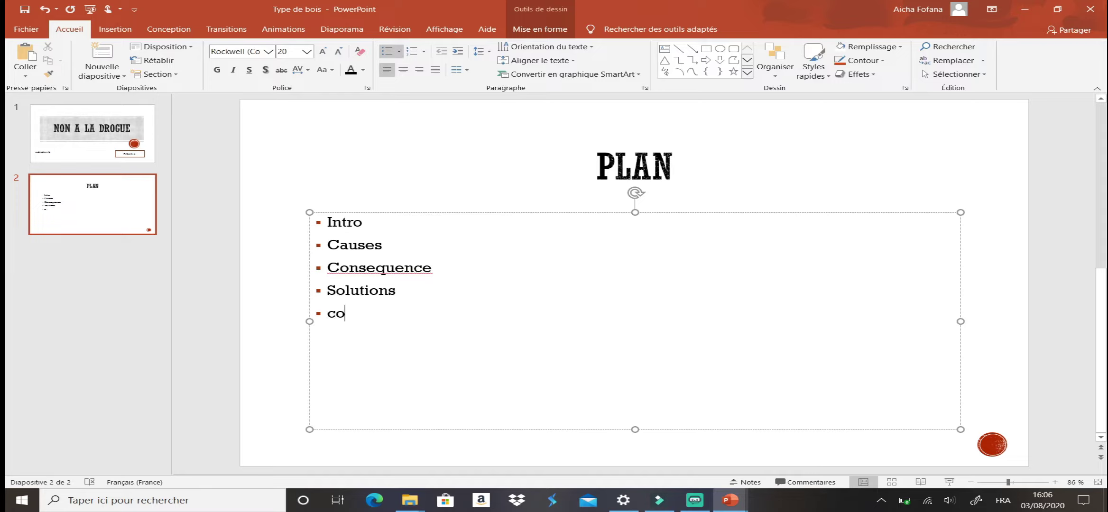
text(nlcu)
key(BackSpace)
key(BackSpace)
key(BackSpace)
text(clus)
text(ion)
key(Return)
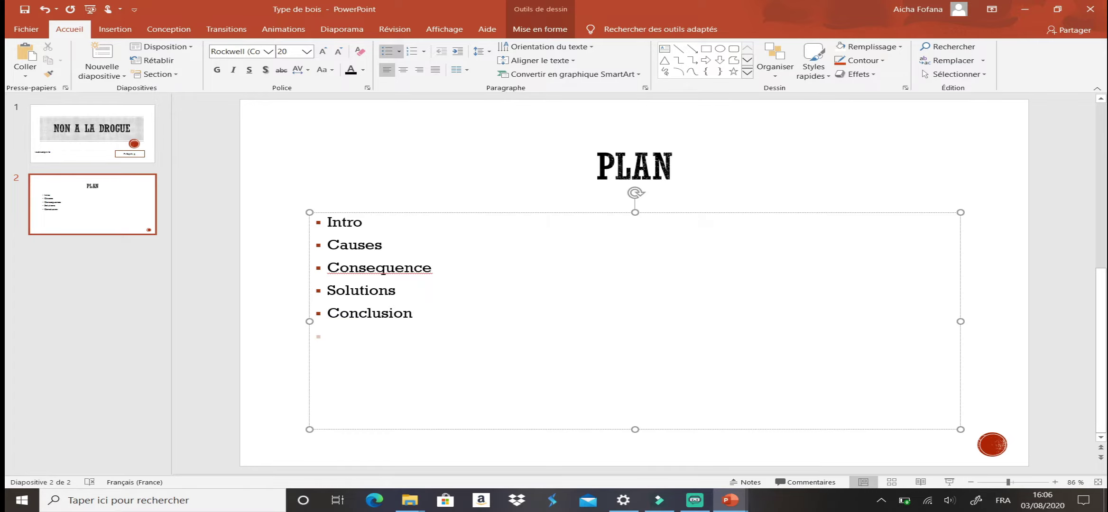
key(BackSpace)
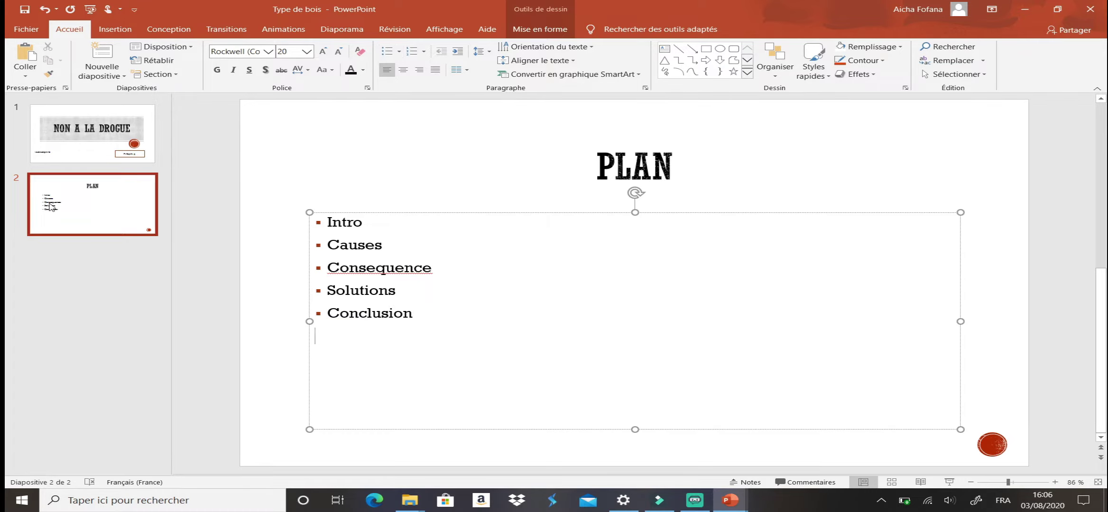
Insert a new slide after PLAN with the title 'CAUSES', centred
click(93, 213)
key(Return)
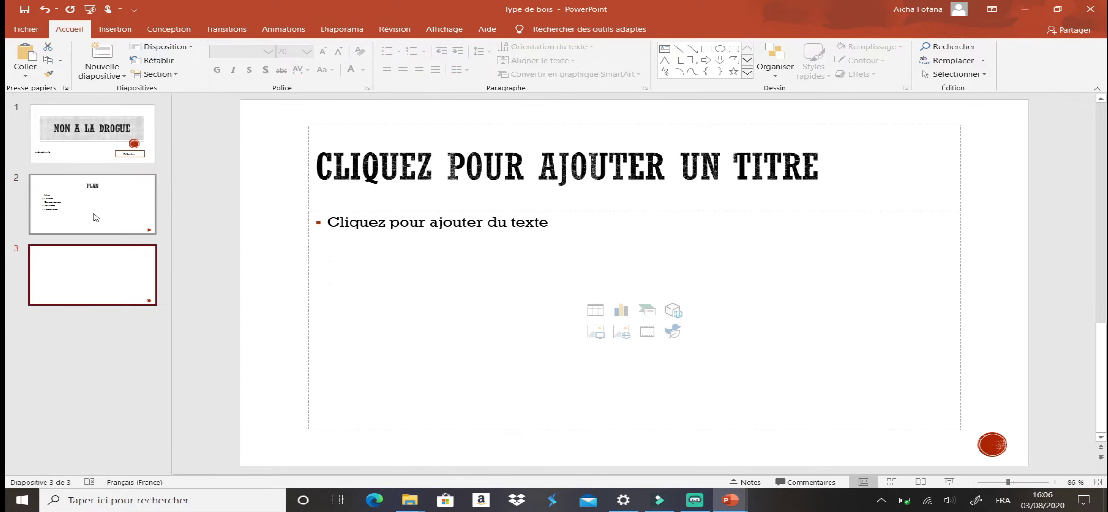
click(872, 185)
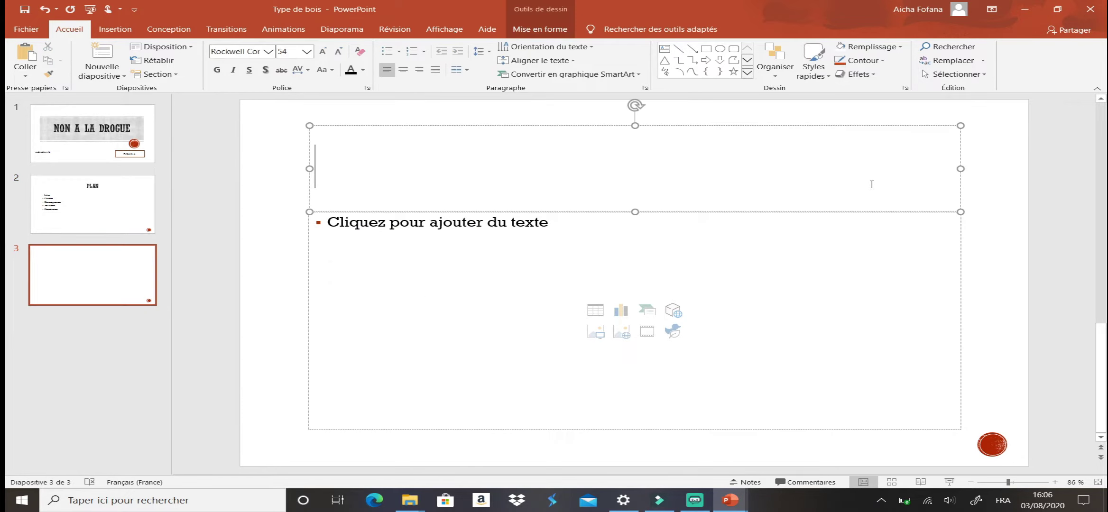
text(CAUSES)
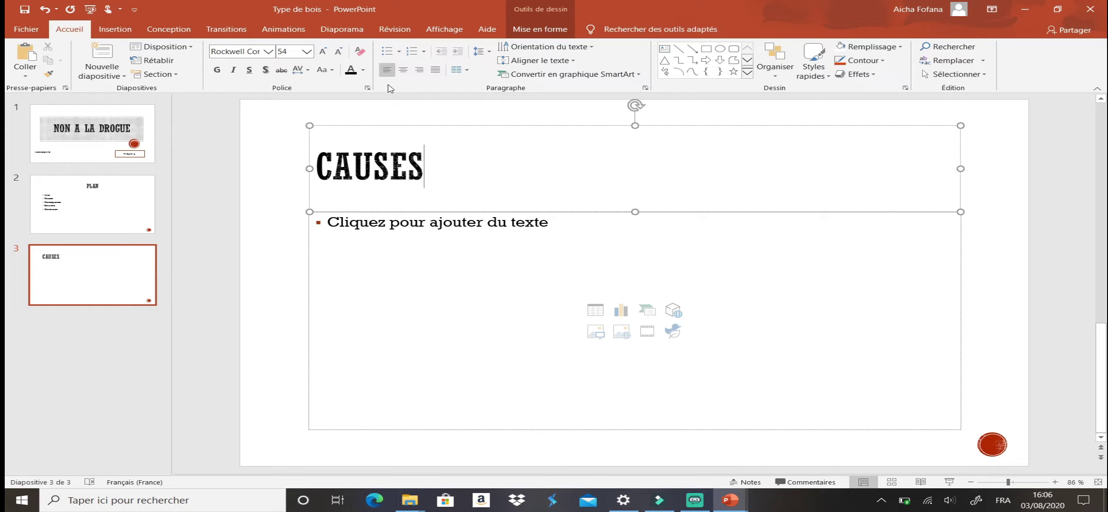
click(403, 70)
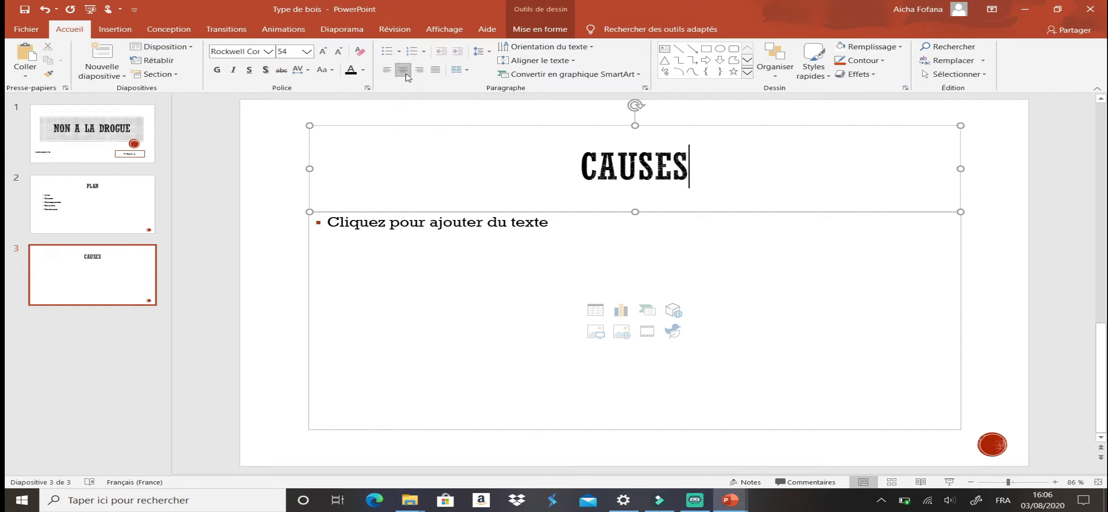
click(570, 228)
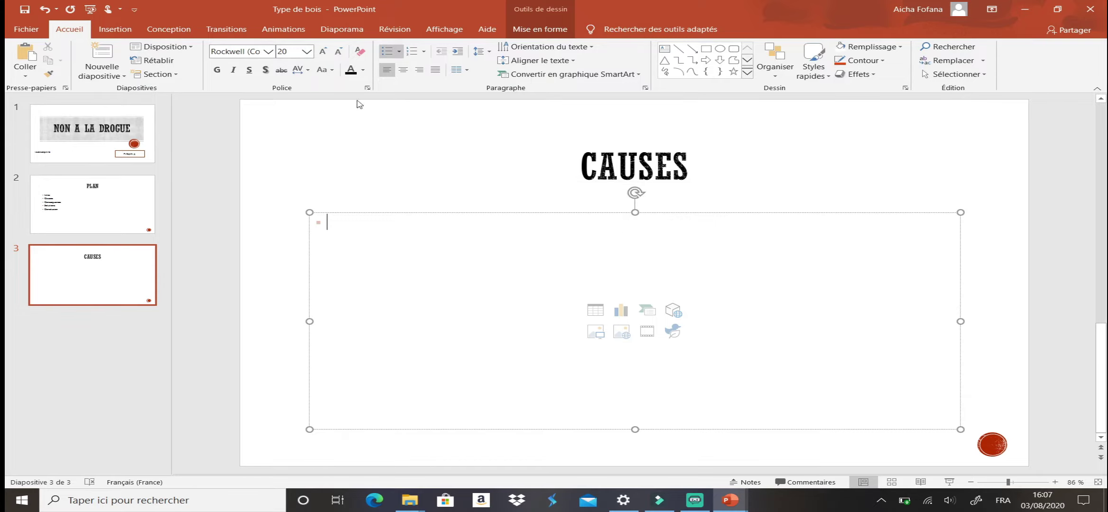
Switch the CAUSES body to filled square bullets and list 'Manque de suivi' and 'Enfance difficile'
click(397, 54)
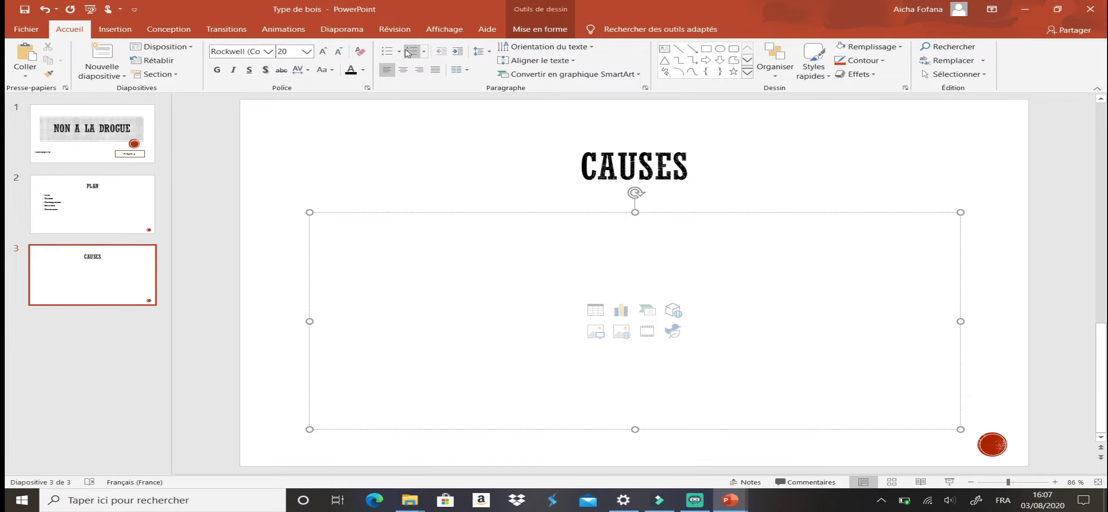
click(399, 52)
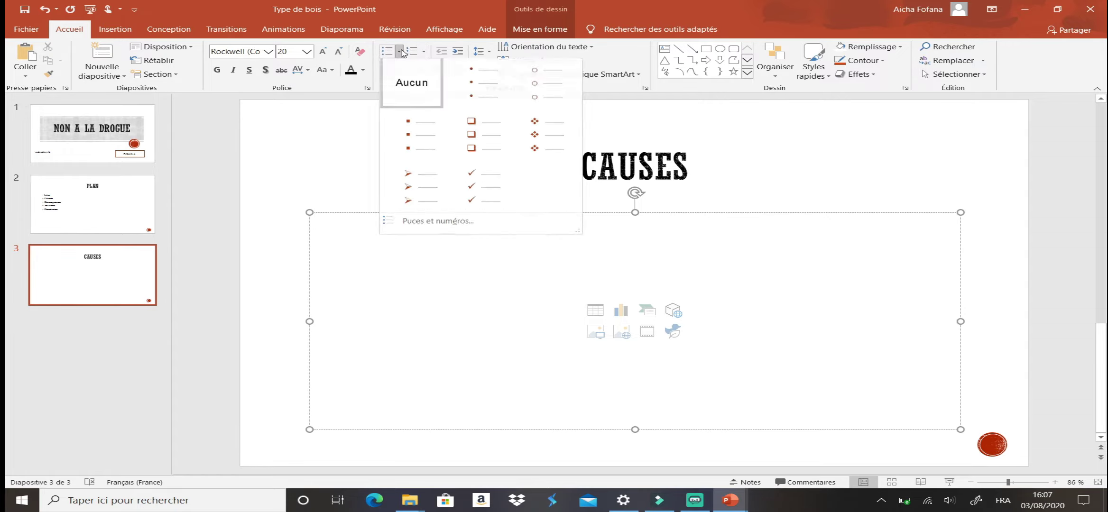
click(411, 127)
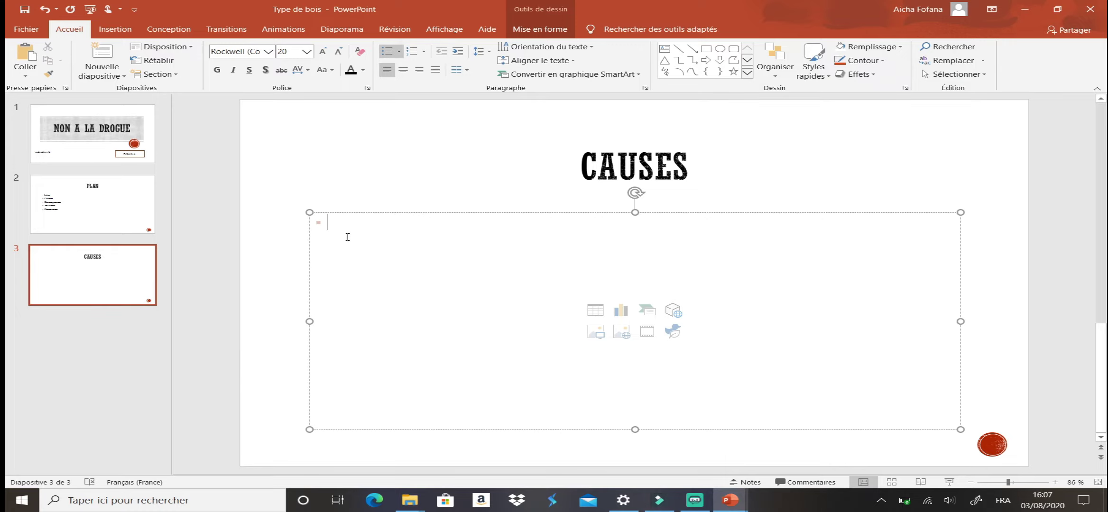
text(man)
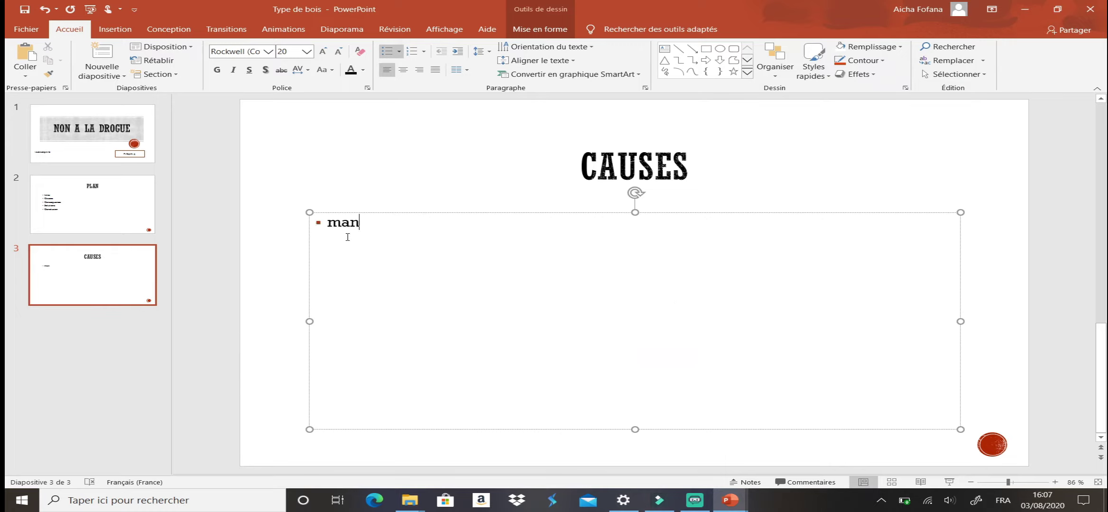
text(que d)
text(e suv)
key(BackSpace)
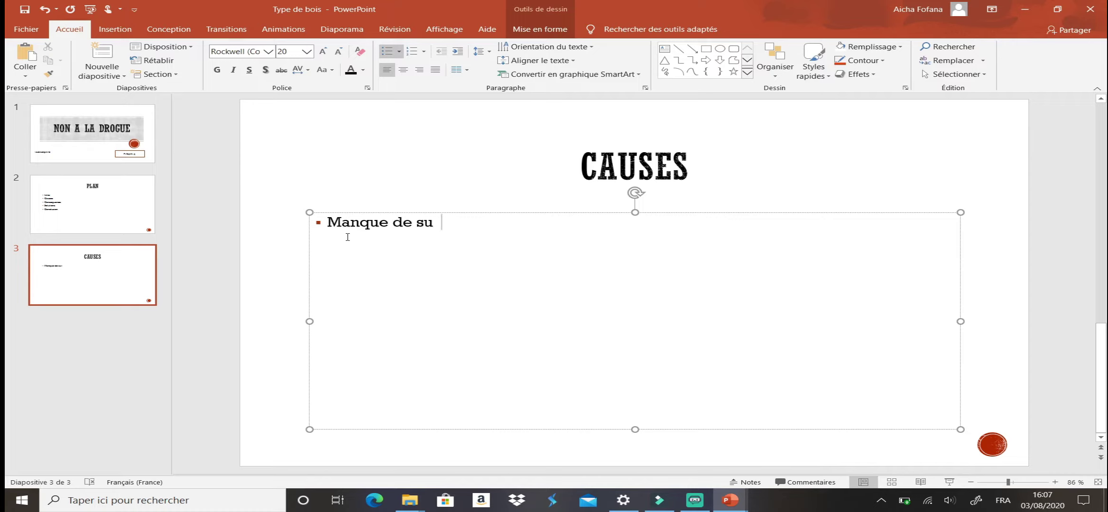
text(ivi)
key(Return)
text(enfanc)
text(e di)
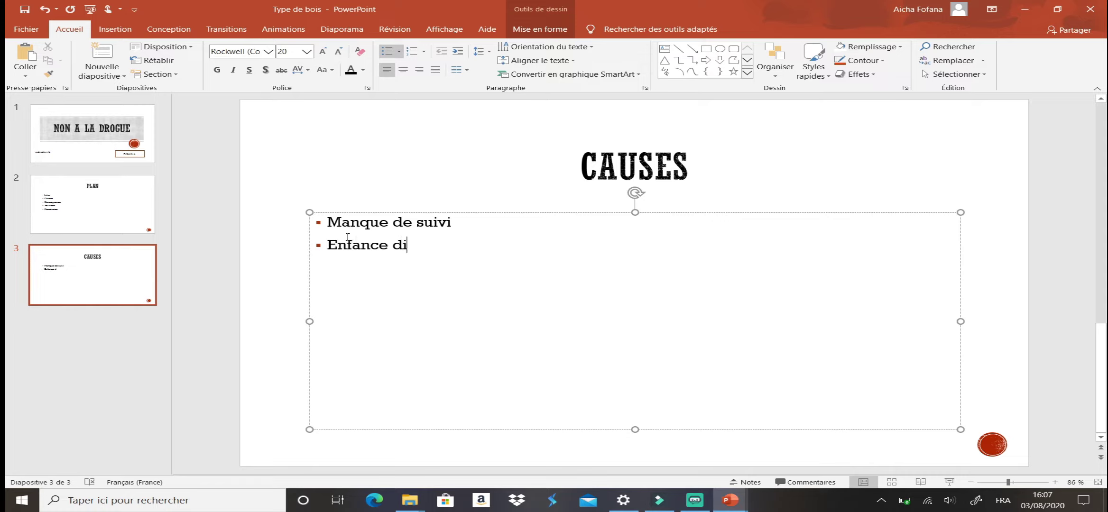
text(fficile)
text(vbgrbrog,)
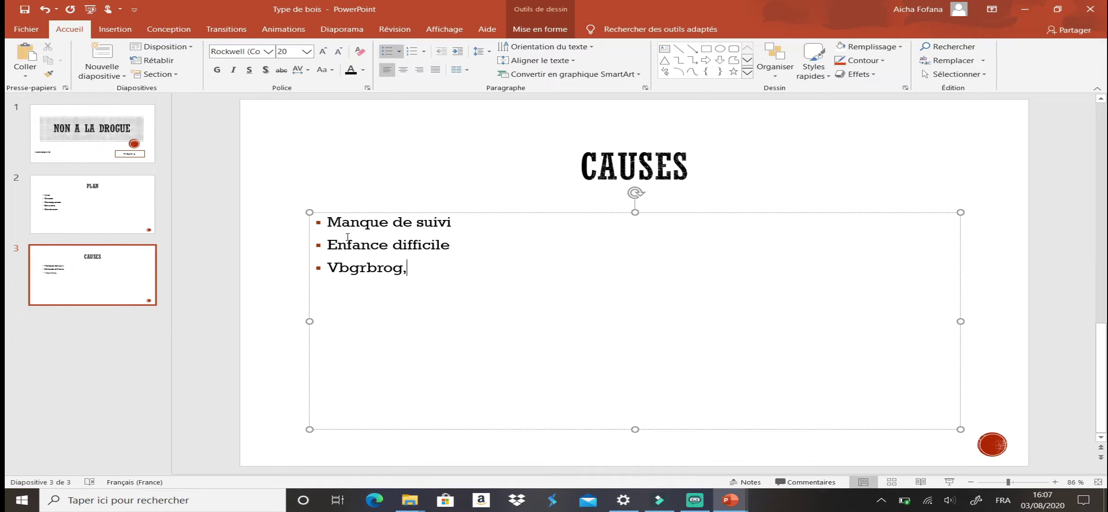
click(81, 275)
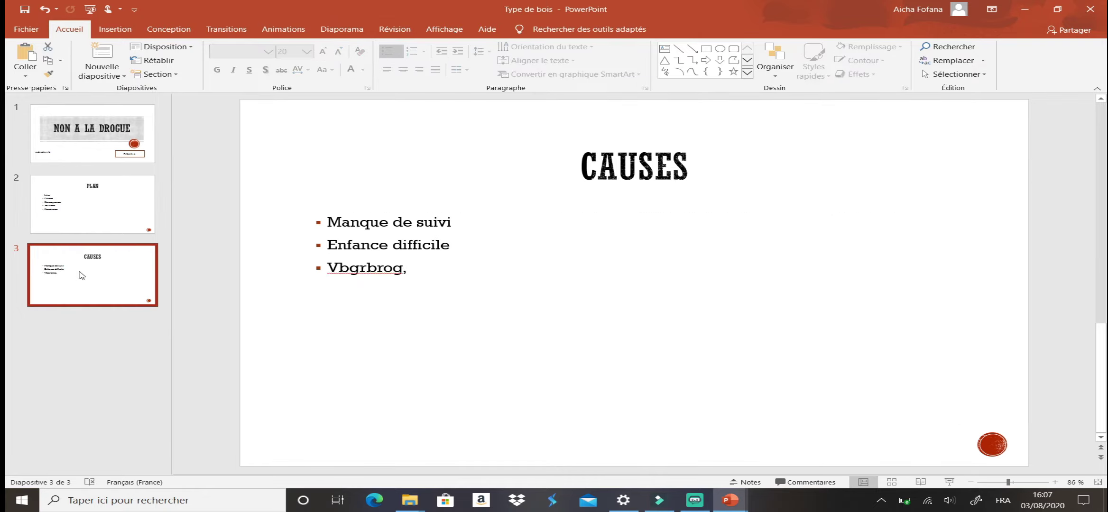
Insert a slide after PLAN titled 'INTRO', centred, with the body bullet removed
click(93, 190)
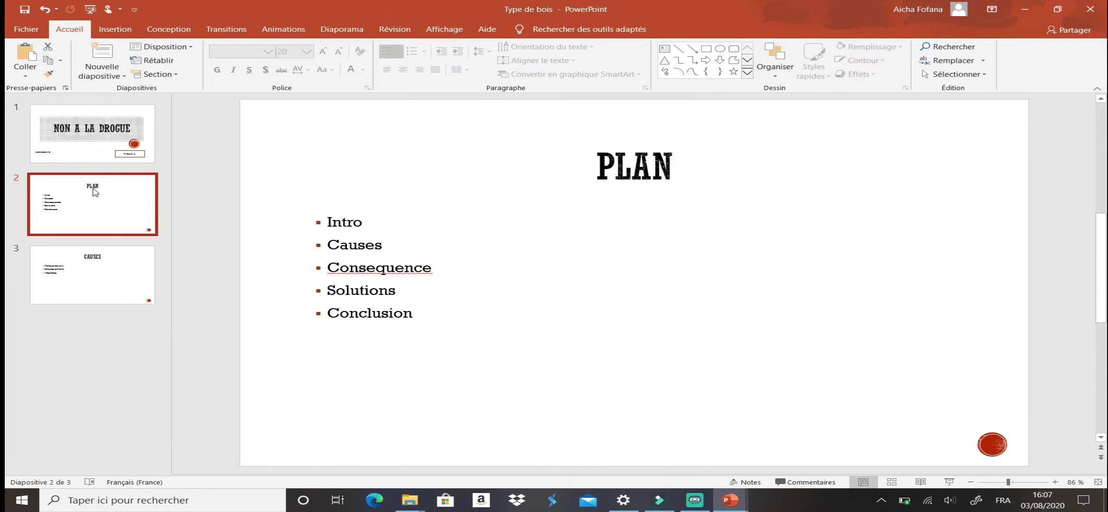
key(Return)
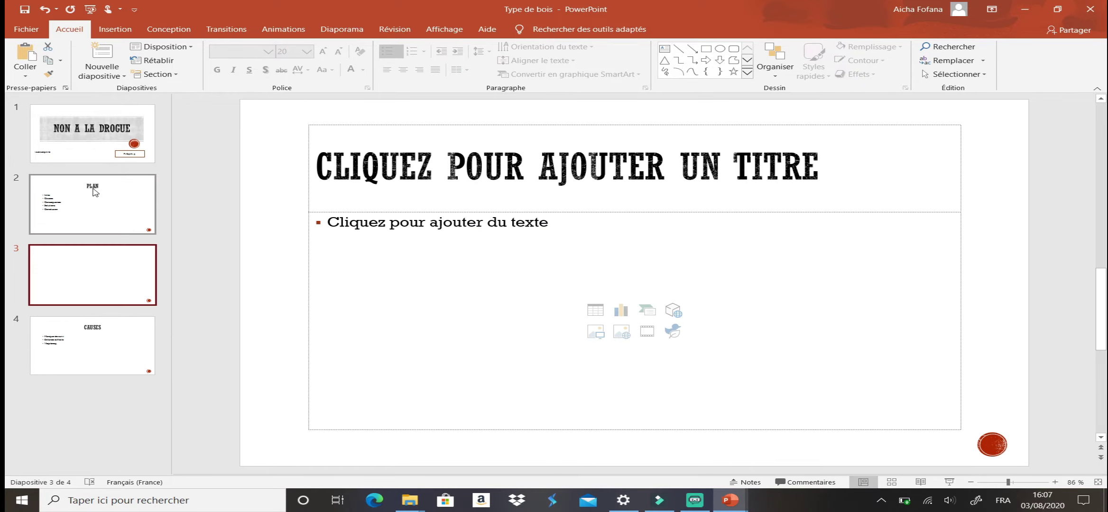
click(853, 162)
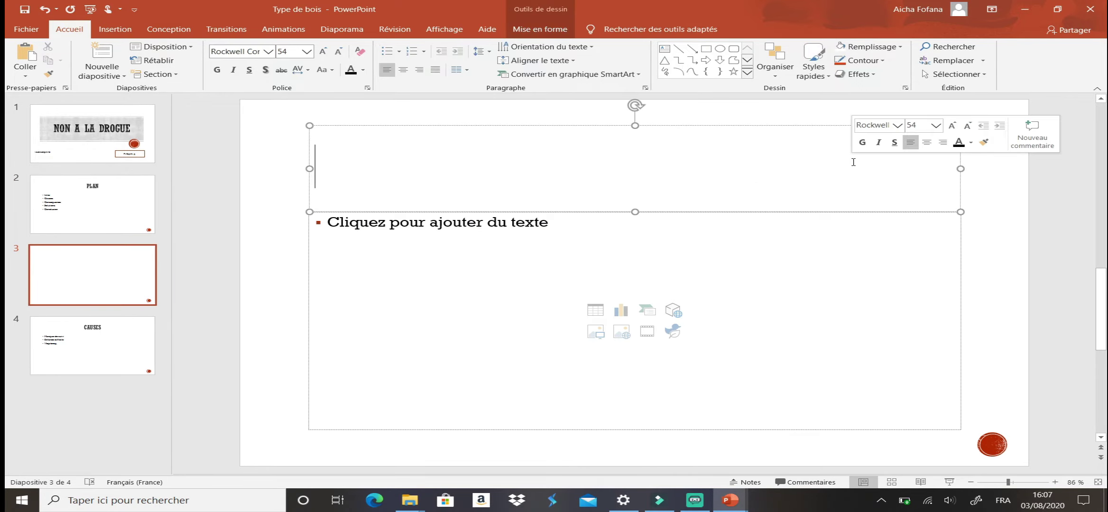
text(INTRO)
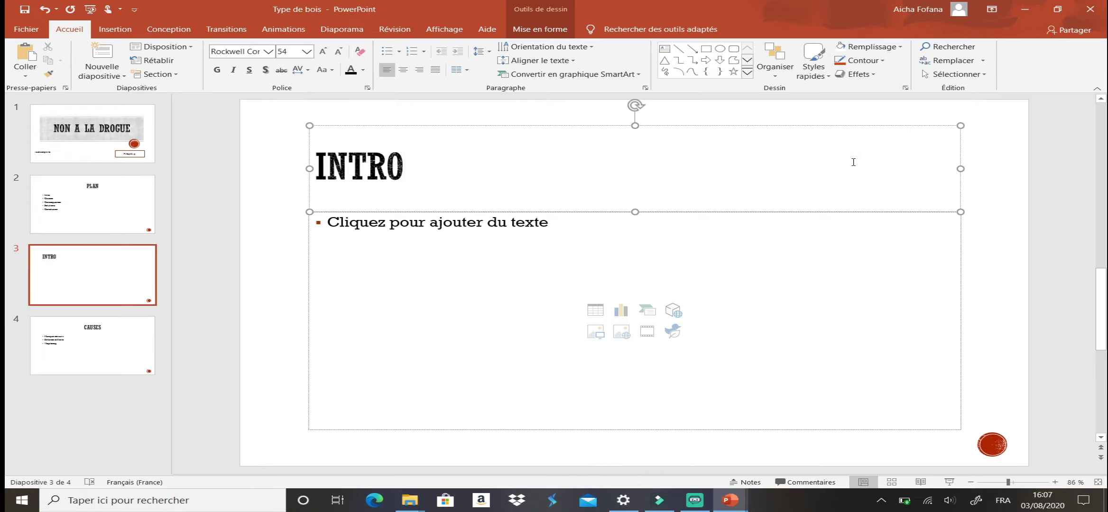
click(411, 71)
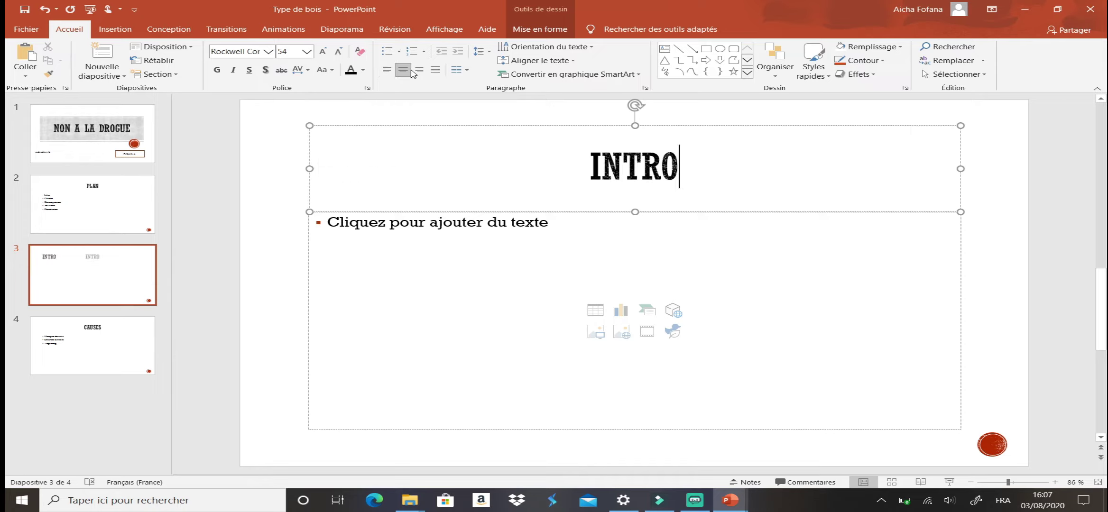
click(564, 226)
key(BackSpace)
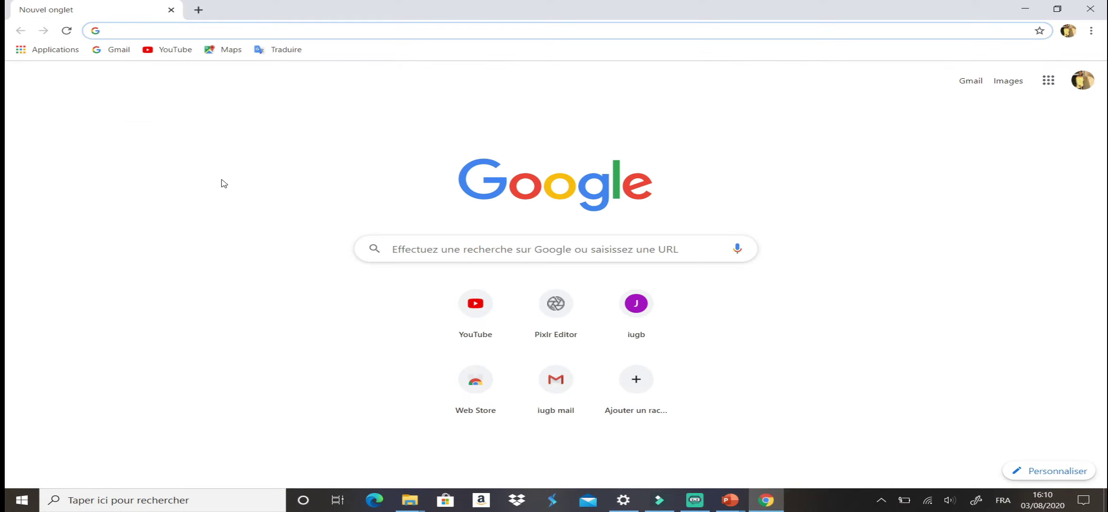
Search Google for 'jeune qui fume' and show the image results
text(jeune)
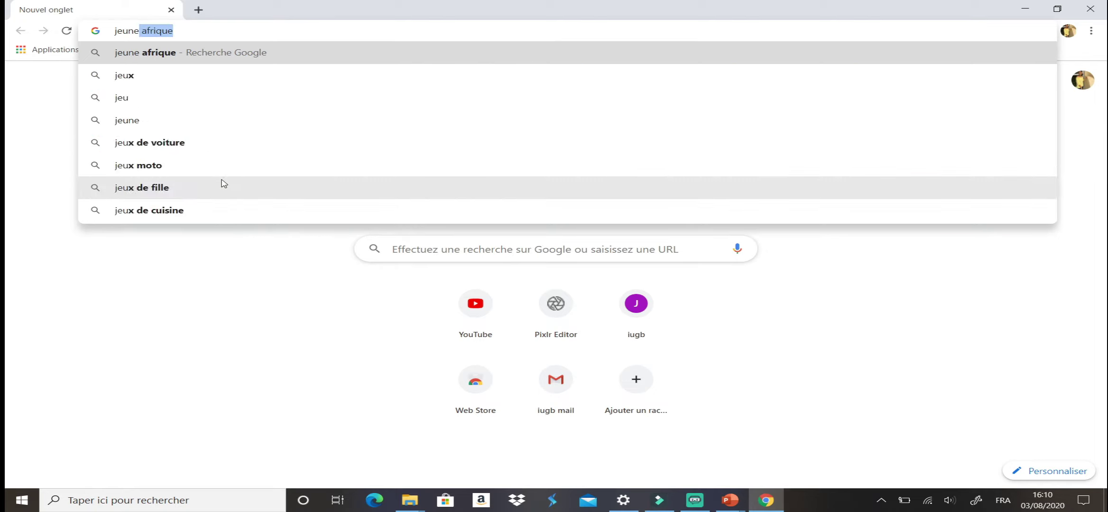
text( qu)
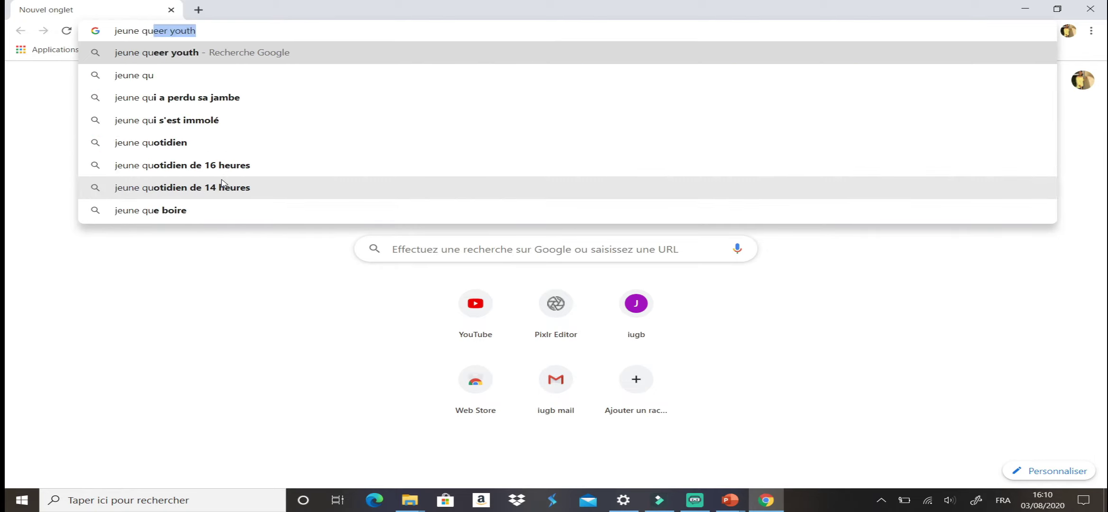
text(i fume)
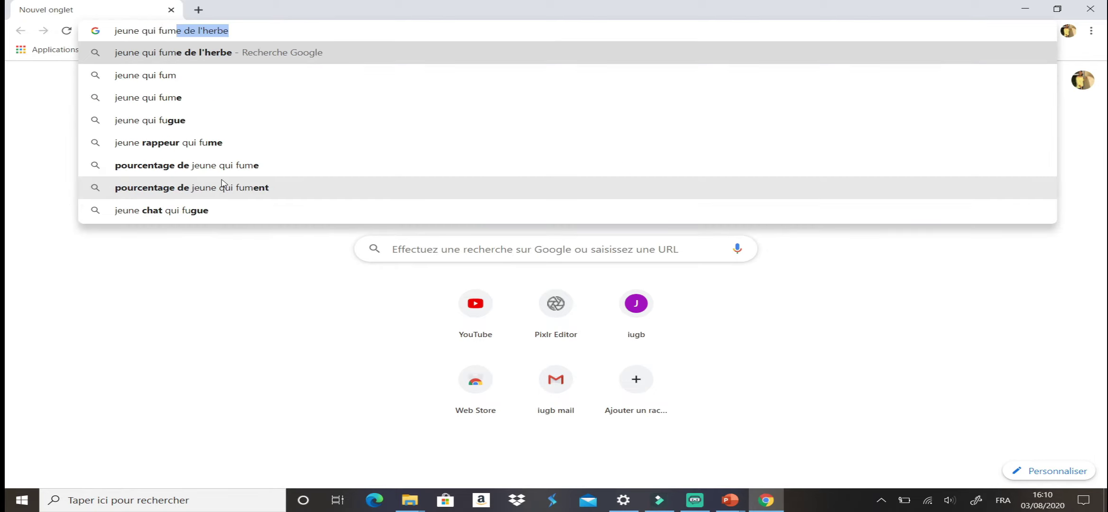
key(Return)
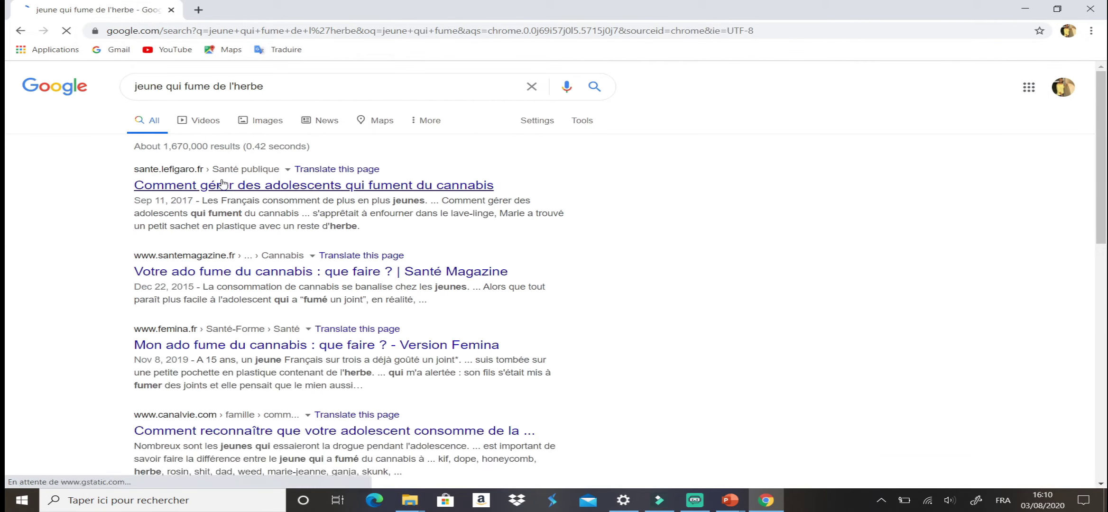
click(267, 122)
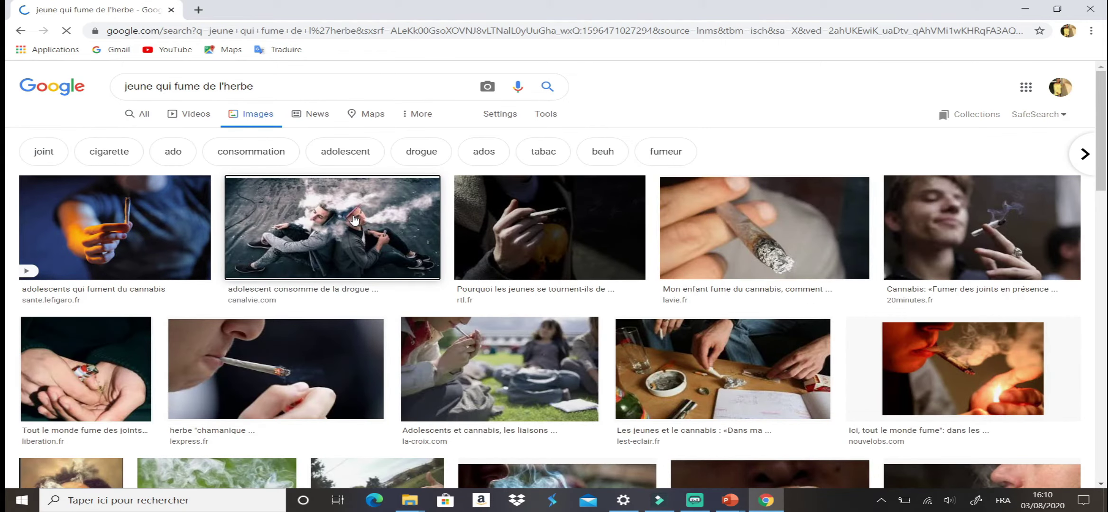
Open the smoking-teens photo's source article in a new tab
click(386, 236)
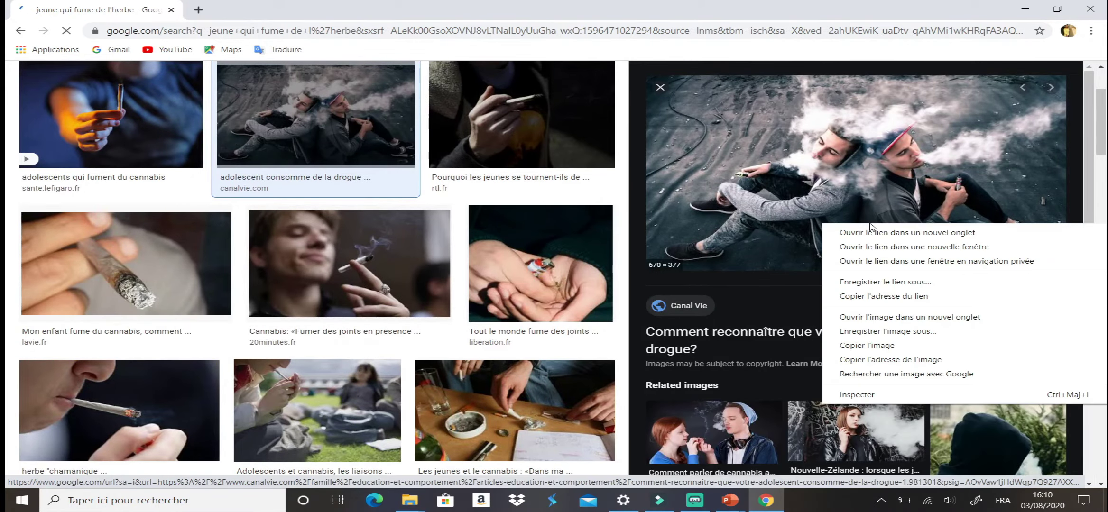
right_click(850, 223)
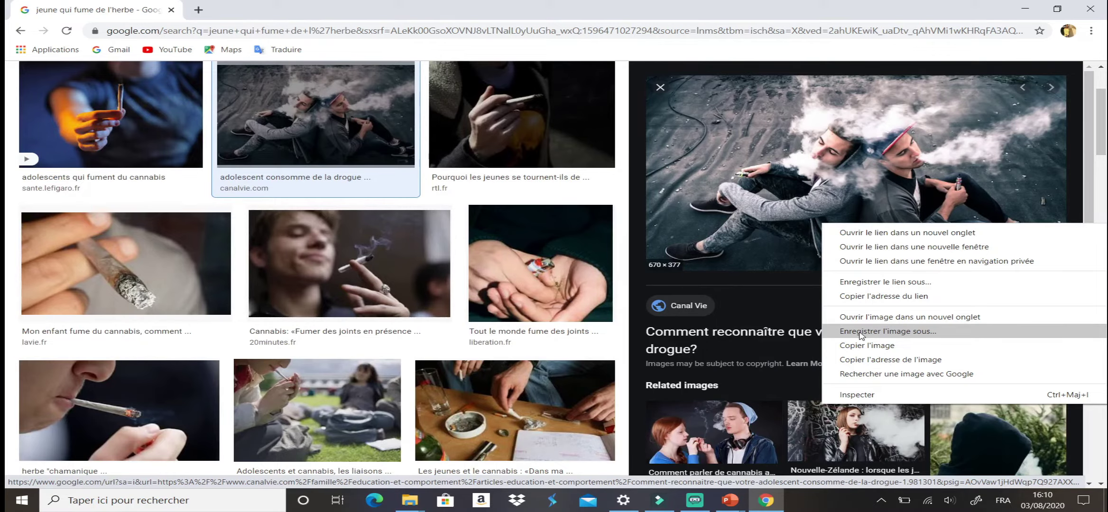
click(727, 261)
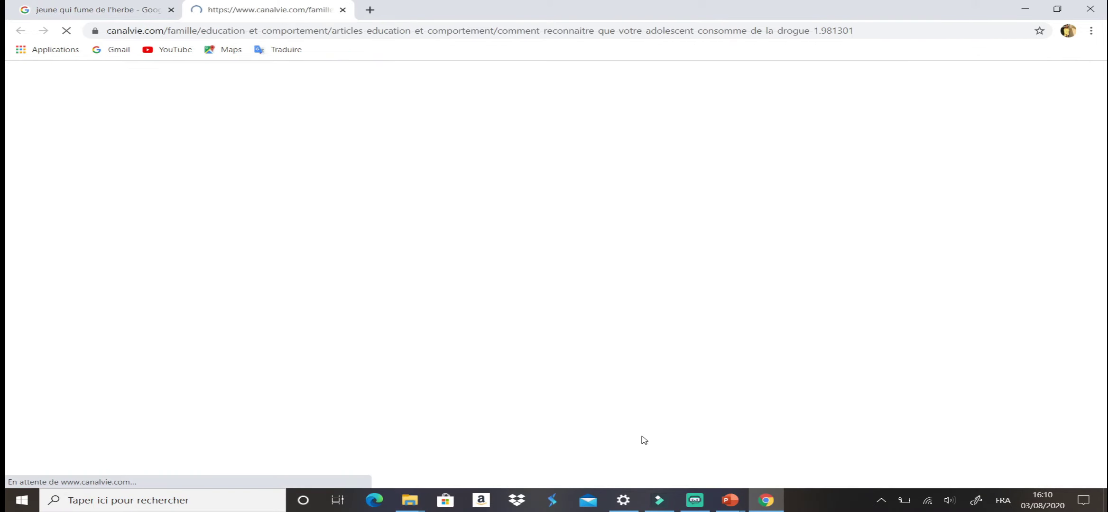
click(739, 502)
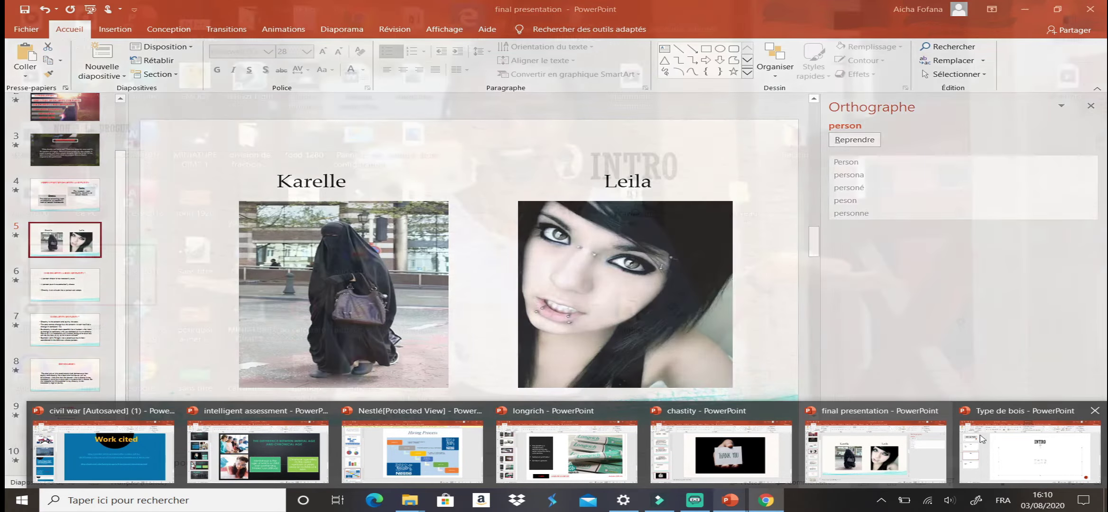
Insert the 'Fumer Canabis' picture from the Racism folder on INTRO and move it upper-left
click(981, 439)
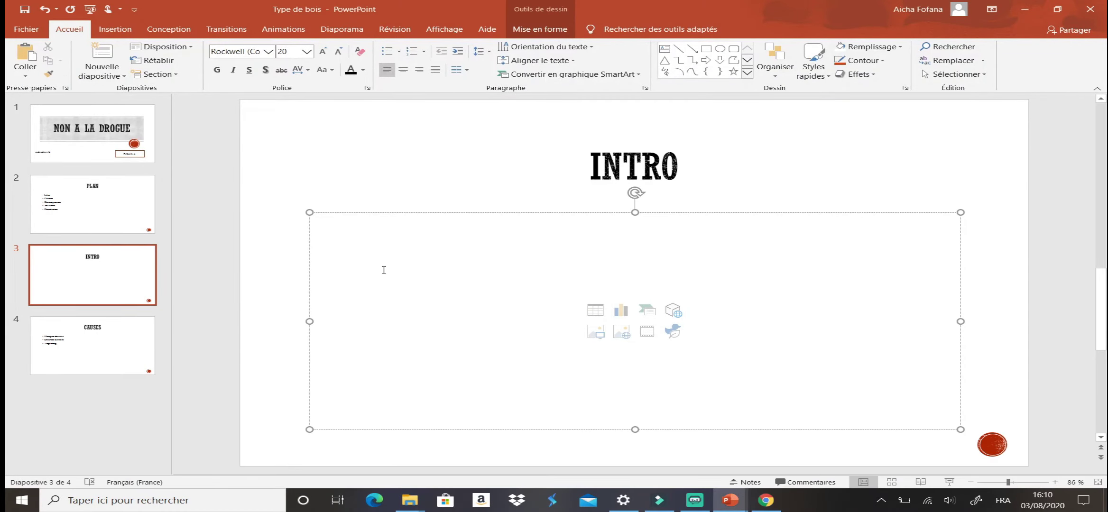
click(114, 30)
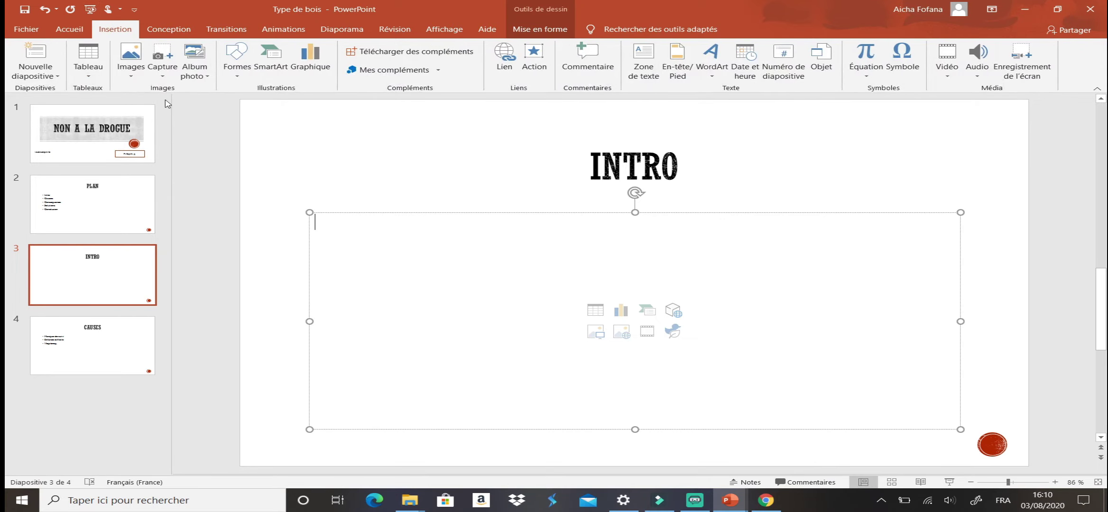
click(132, 70)
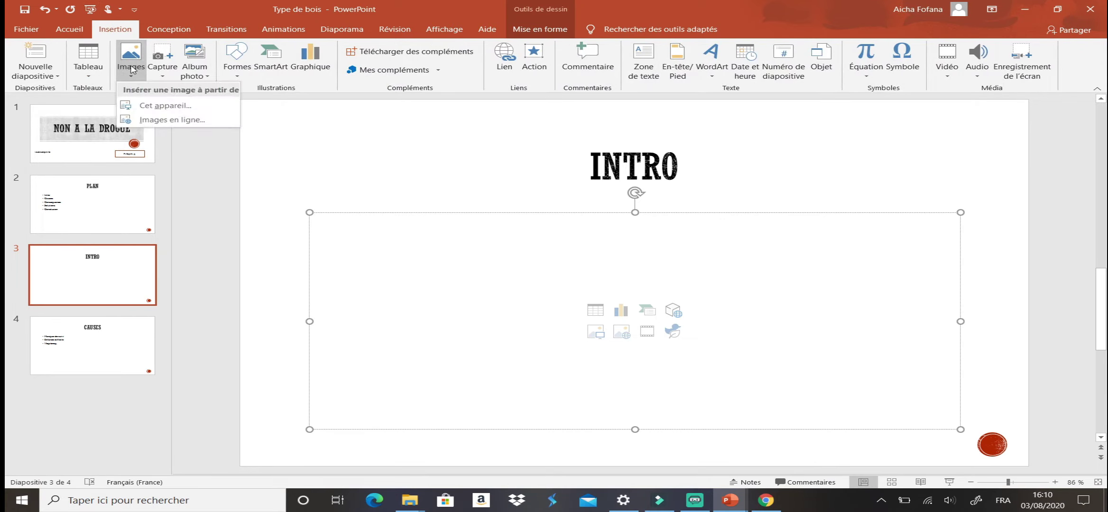
click(171, 106)
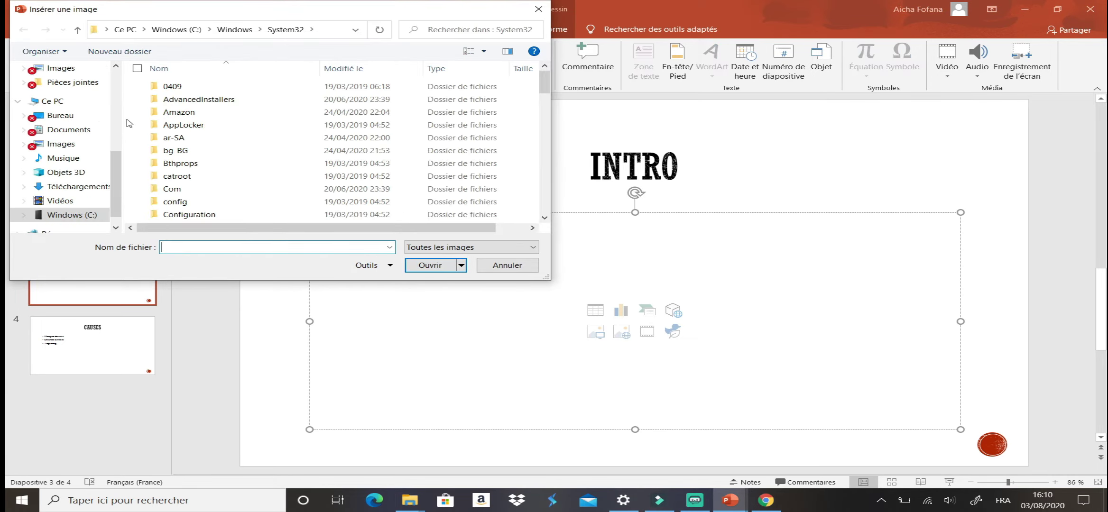
scroll(45, 121, up, 3)
scroll(45, 121, up, 2)
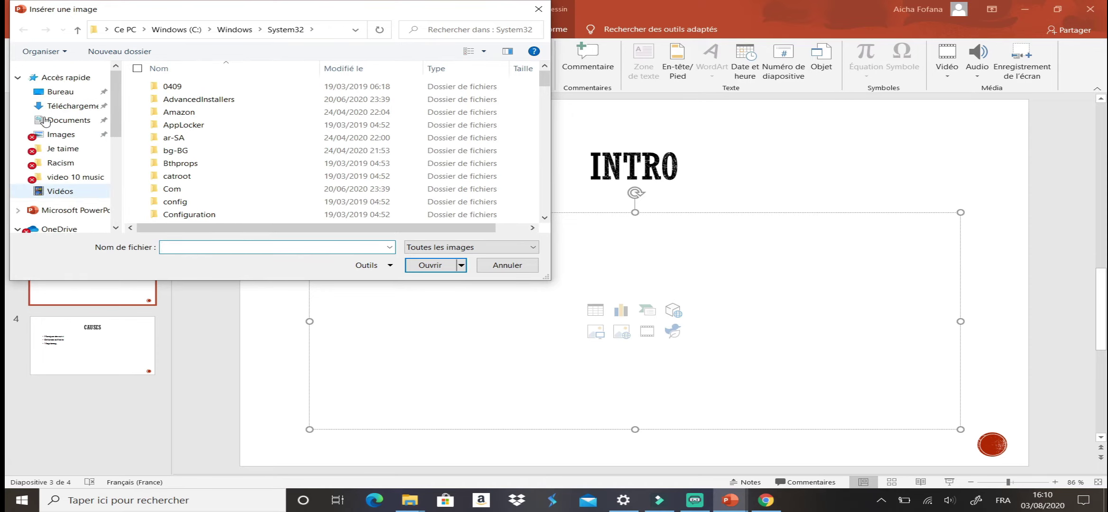
click(61, 163)
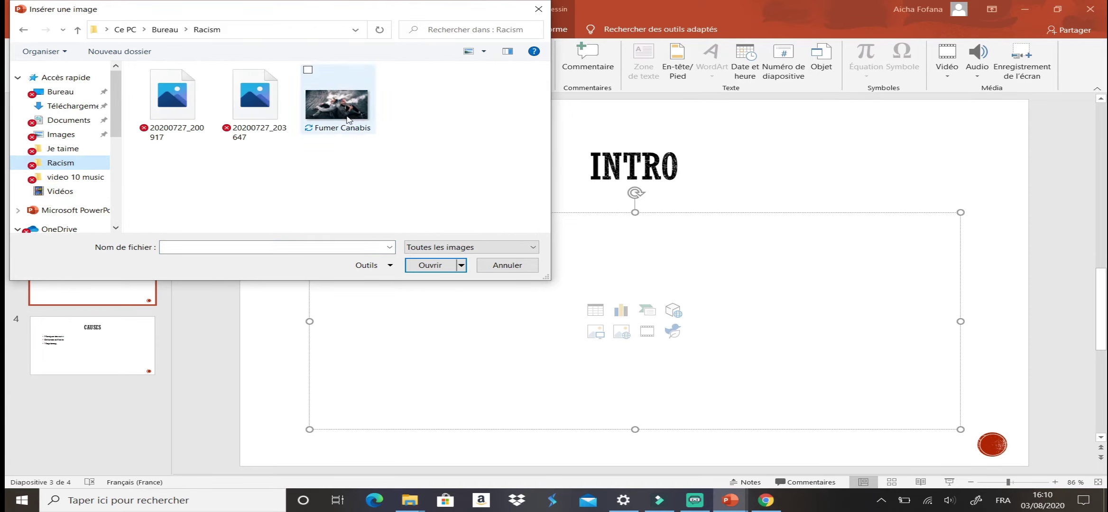
click(345, 117)
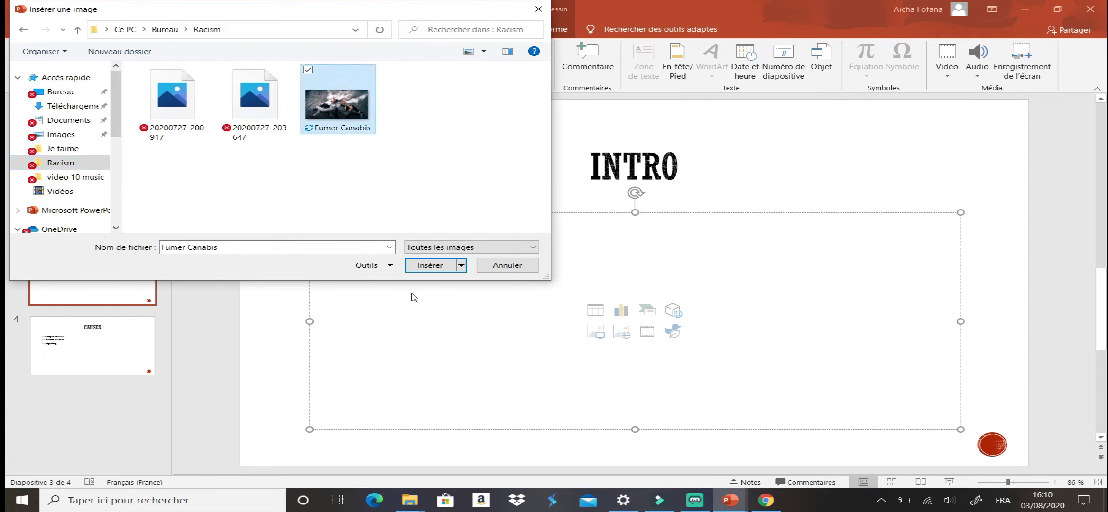
click(430, 266)
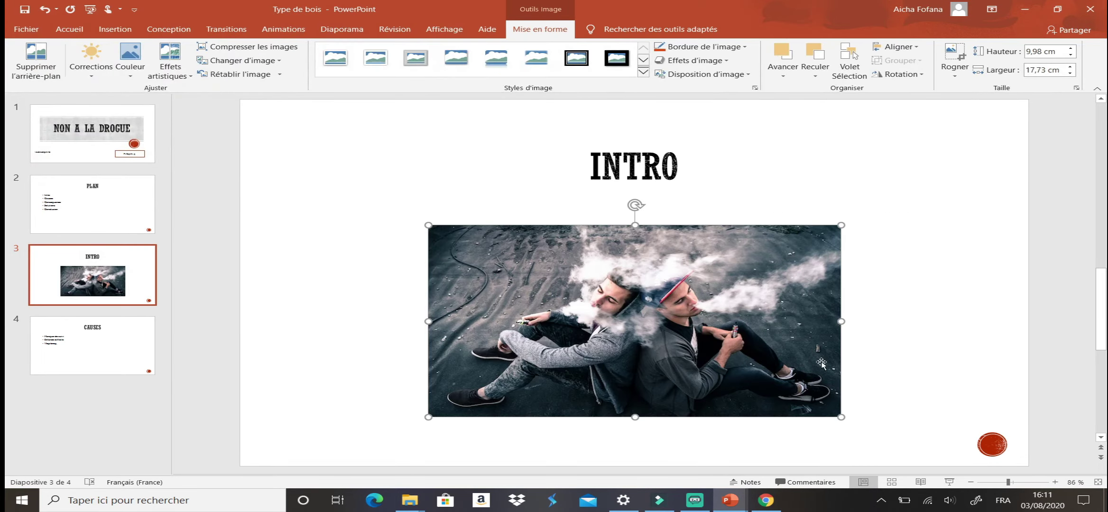
drag(604, 297, 415, 172)
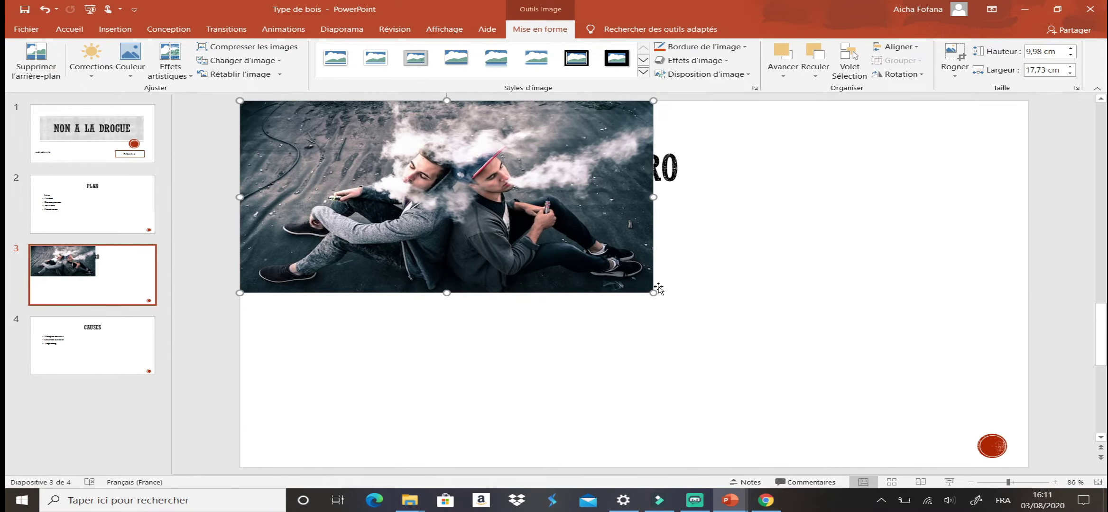
Stretch the photo over the entire INTRO slide and send it behind the title
drag(654, 292, 1028, 452)
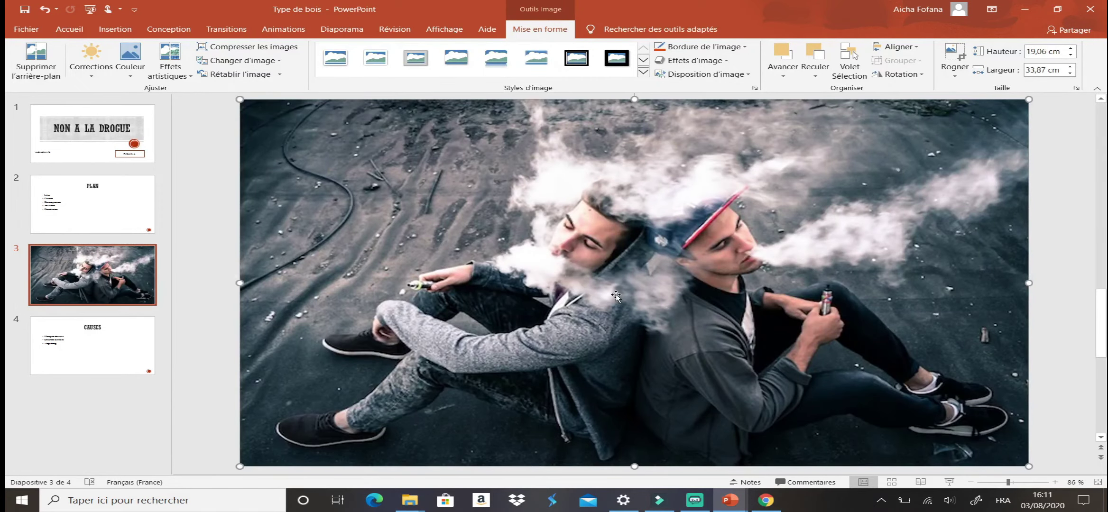
right_click(695, 379)
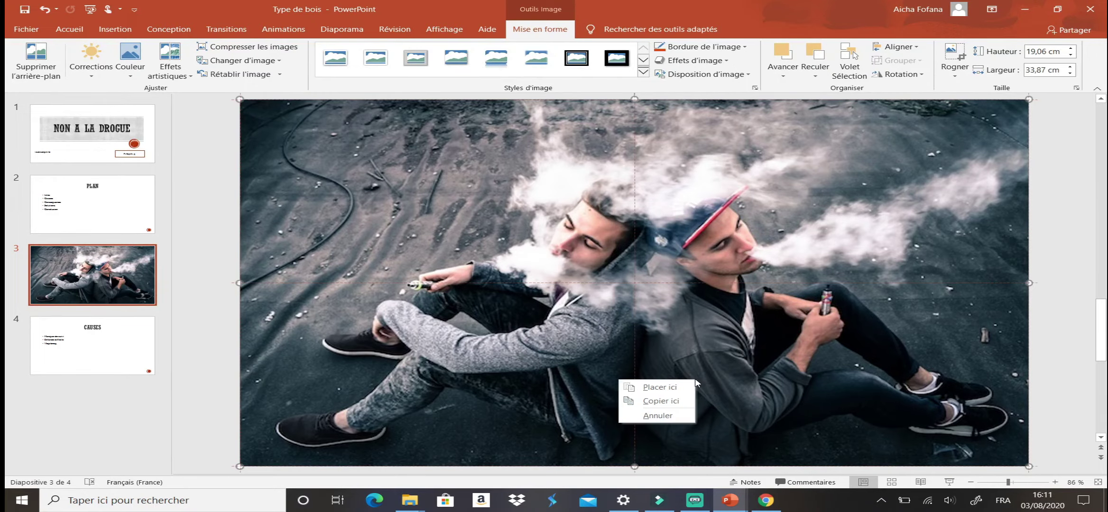
click(813, 364)
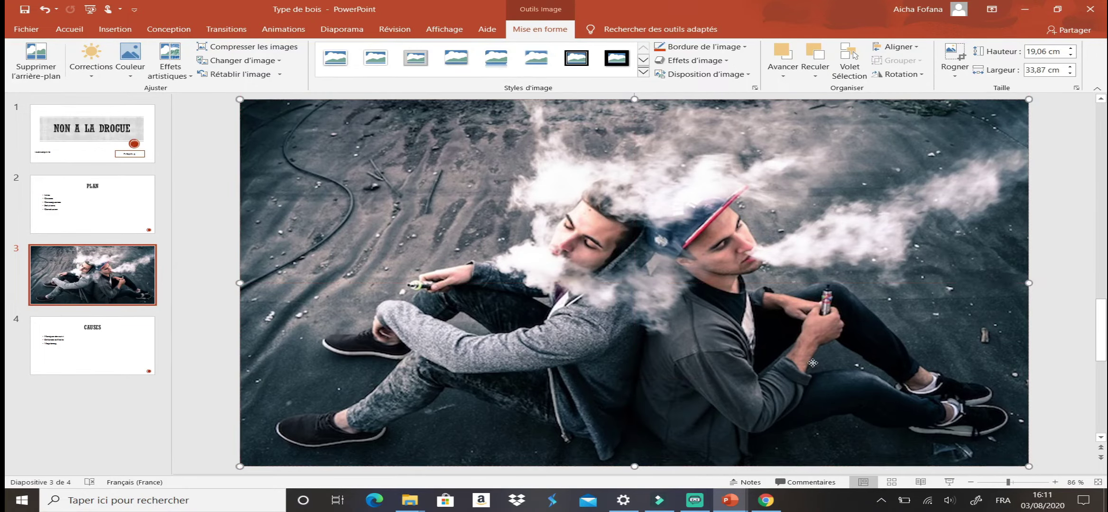
right_click(813, 363)
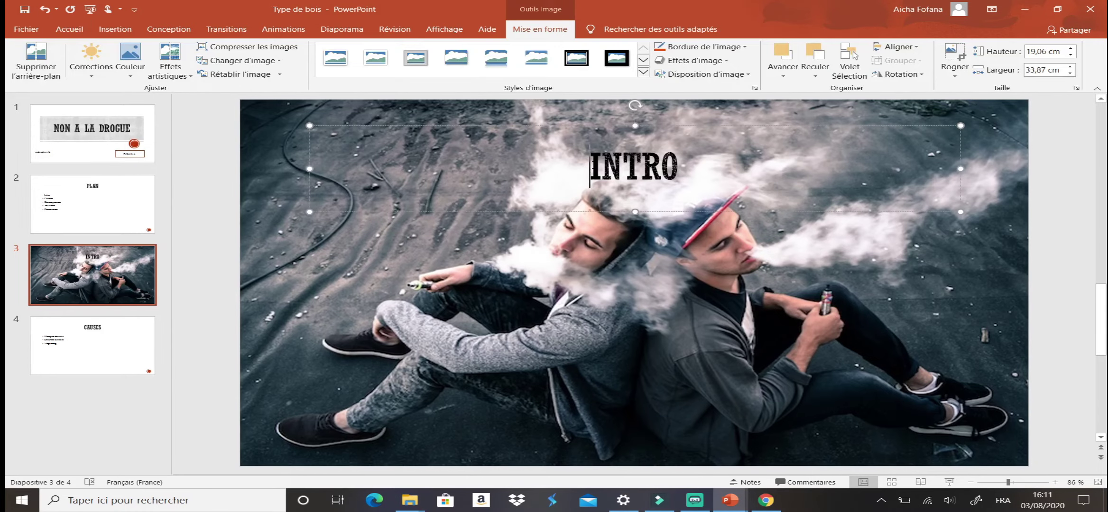
Colour the INTRO title standard red, then move to the CAUSES slide
click(593, 164)
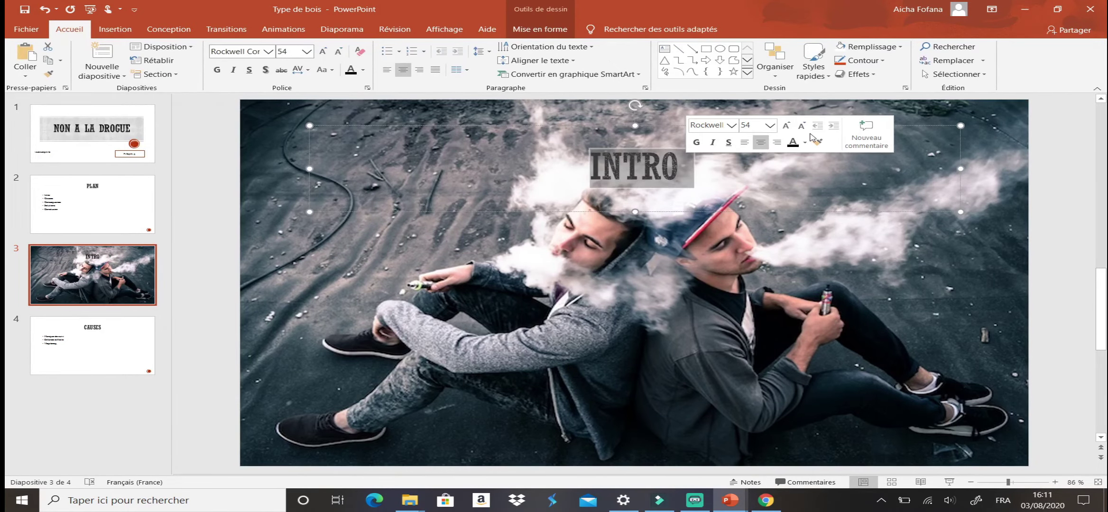
click(805, 142)
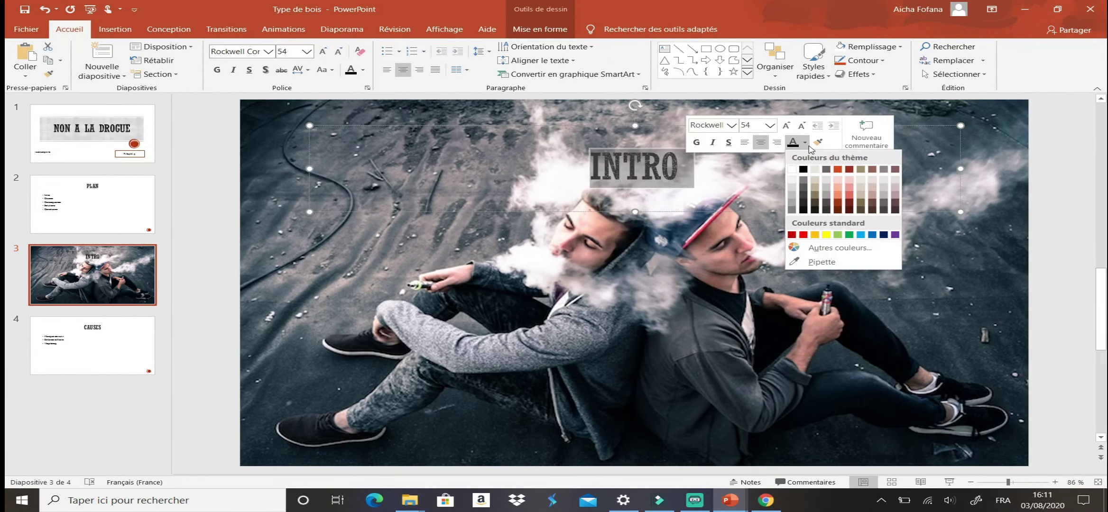
click(803, 235)
click(787, 252)
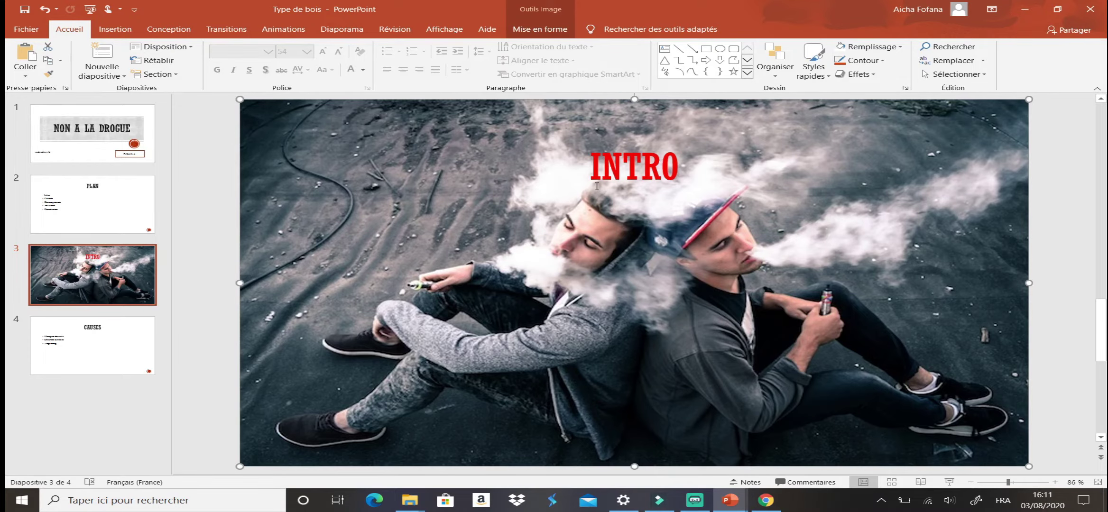
click(96, 352)
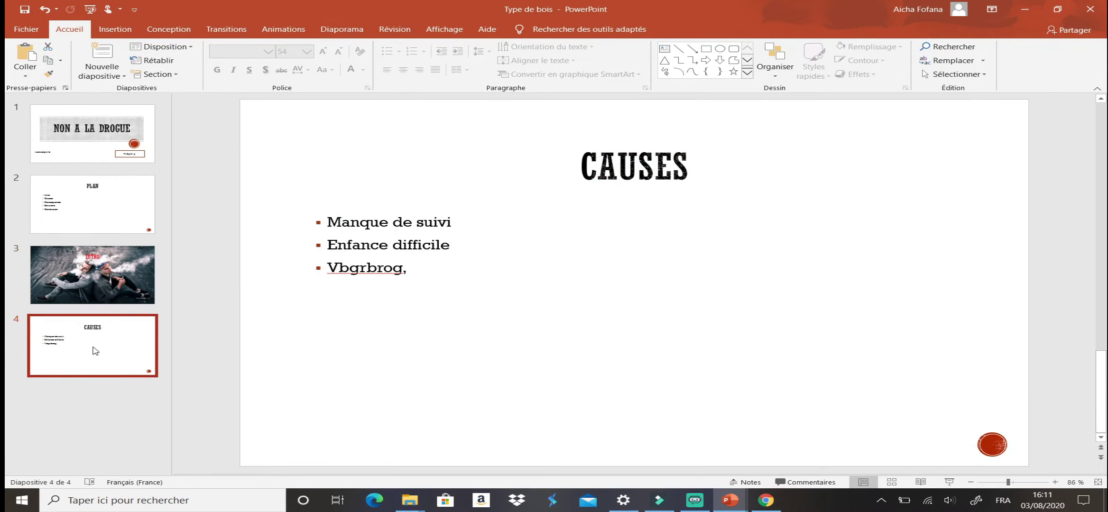
Add a new slide after CAUSES titled 'CONSEQUENCE'
key(Return)
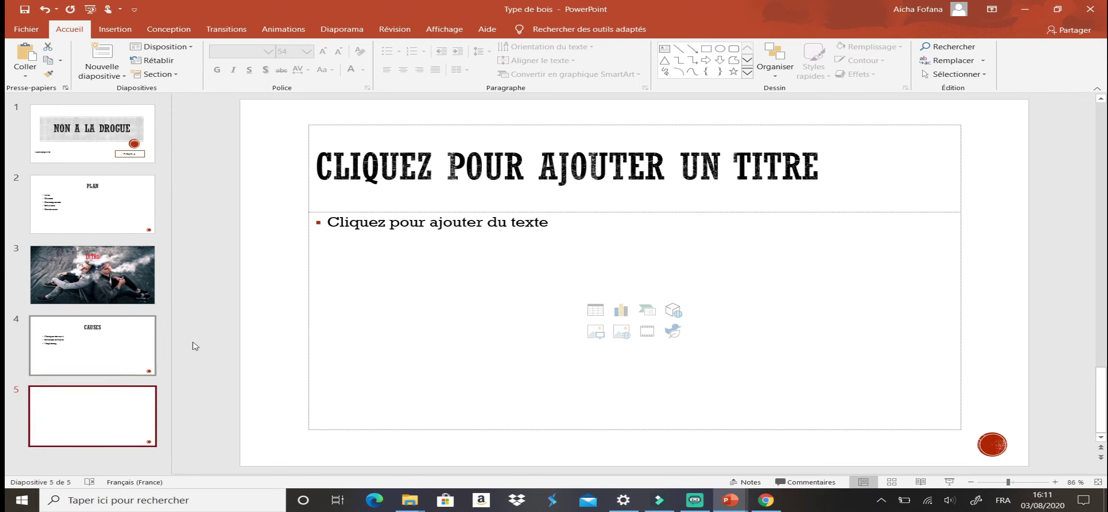
click(915, 172)
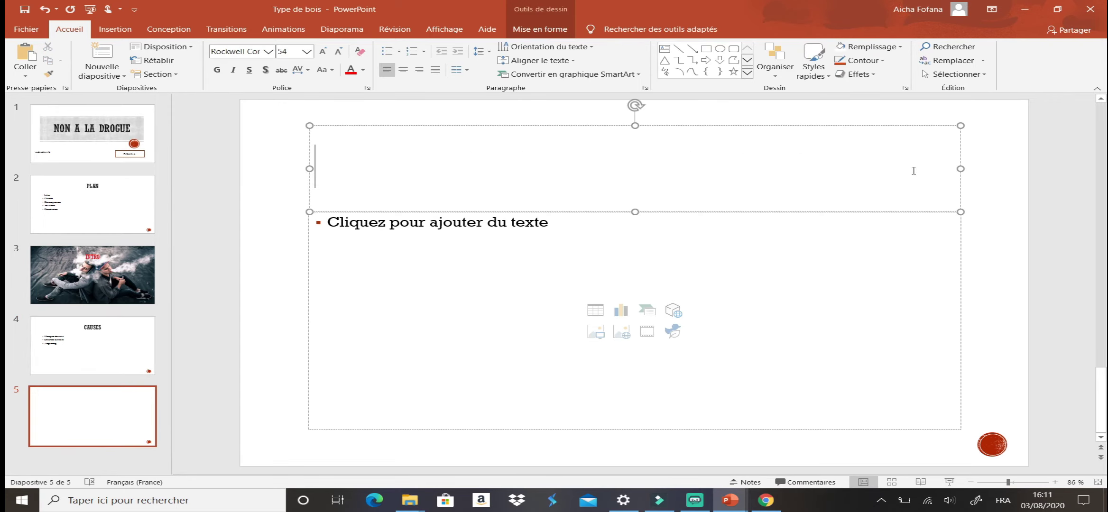
text(CONSEQ)
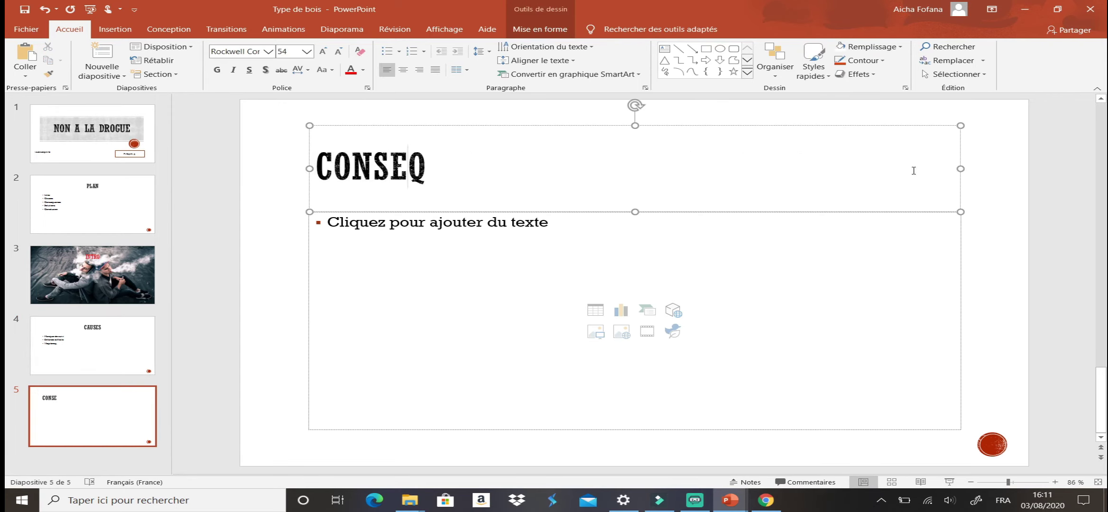
text(UENCE)
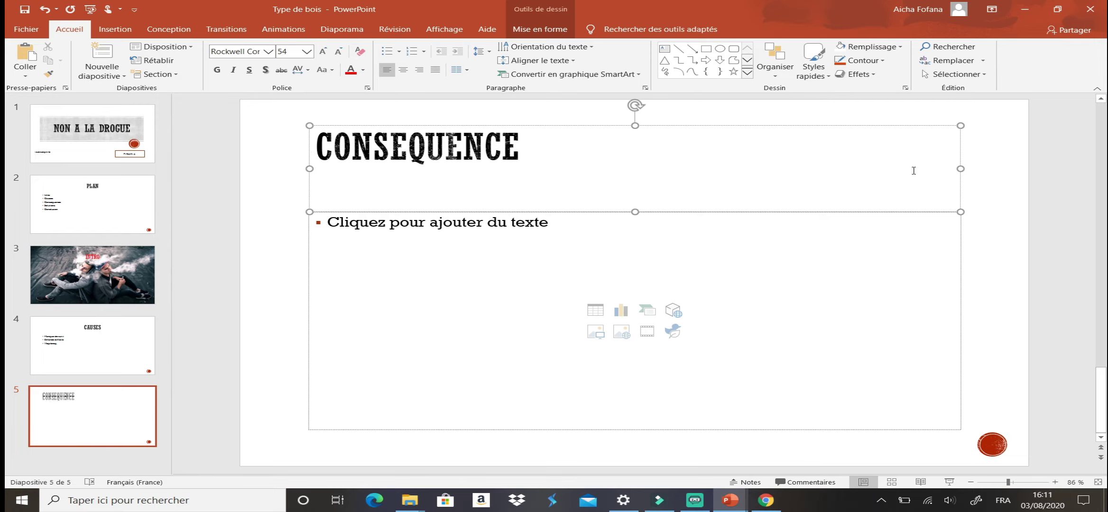
key(BackSpace)
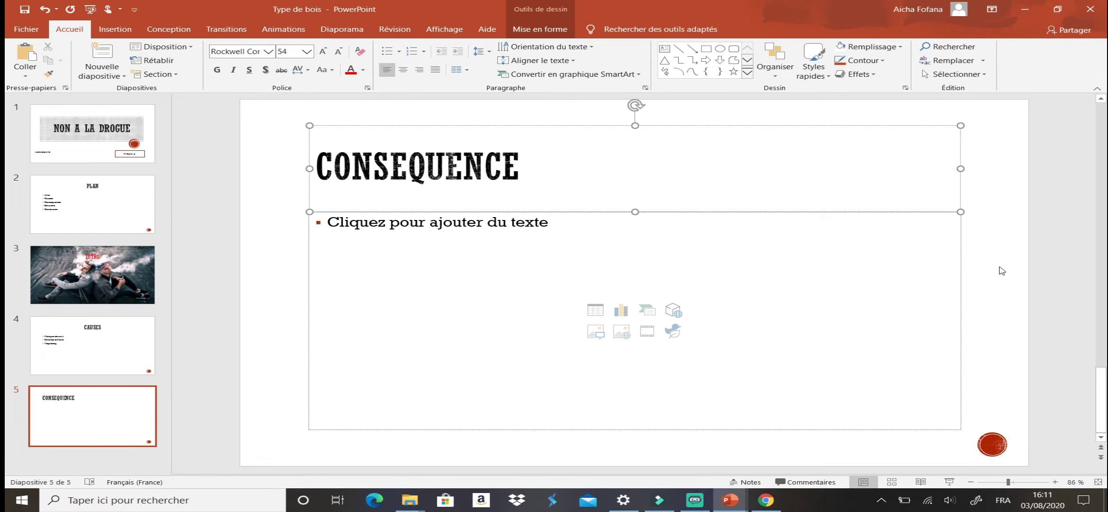
click(569, 240)
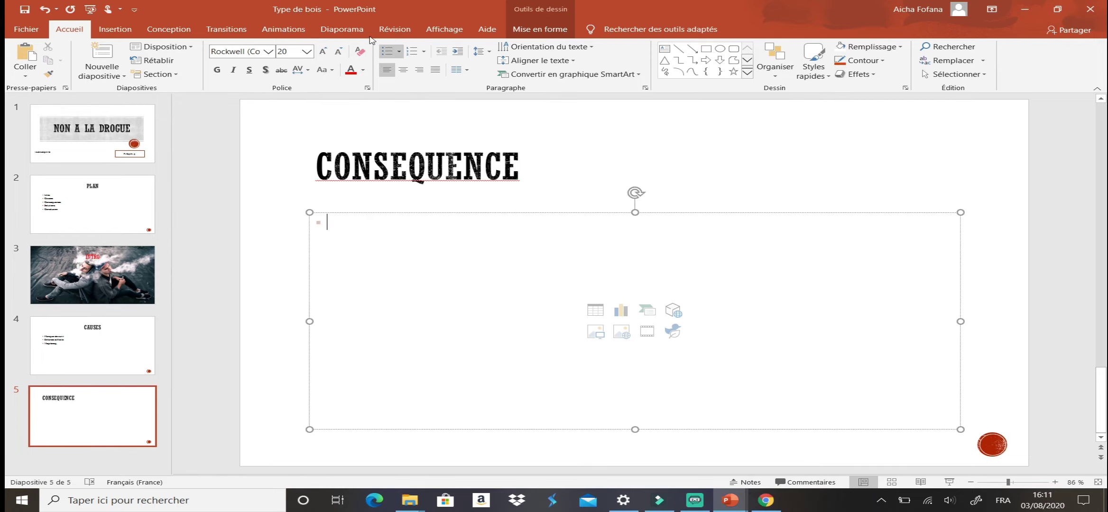
List 'Mort' and 'Le cancer' with hollow square bullets, then add a blank slide after it
click(399, 51)
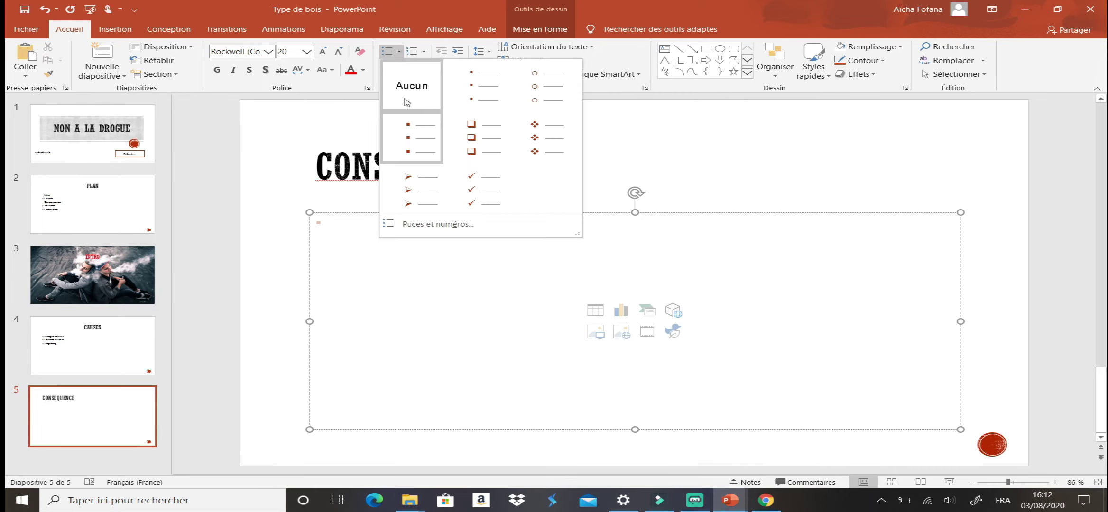
click(471, 132)
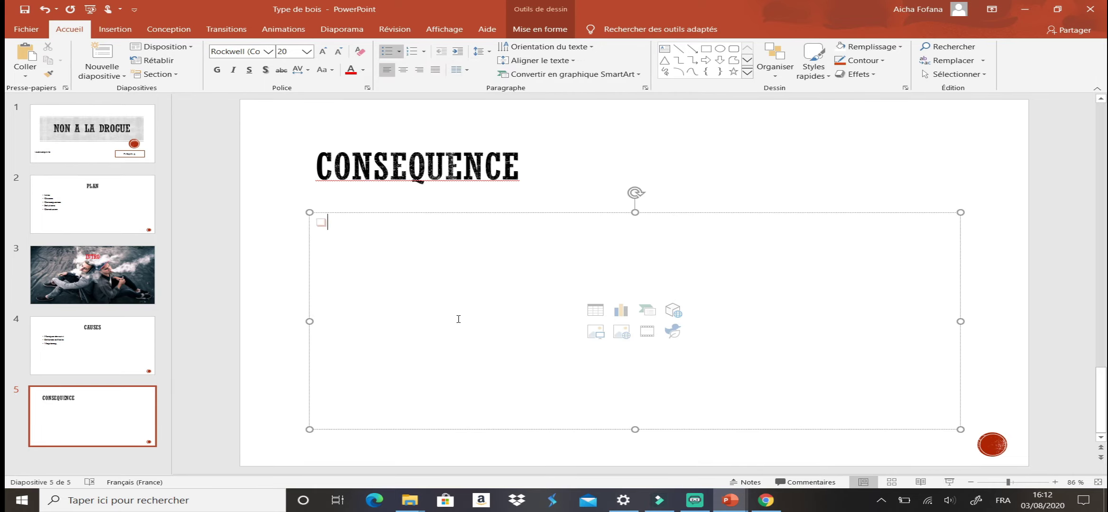
text(mort)
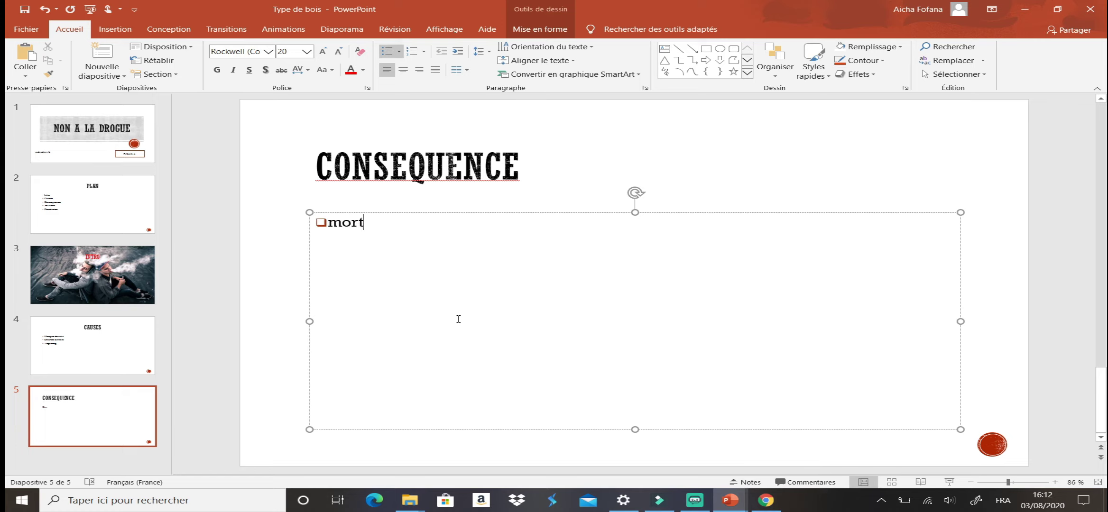
key(Return)
text(Le)
text( cancer)
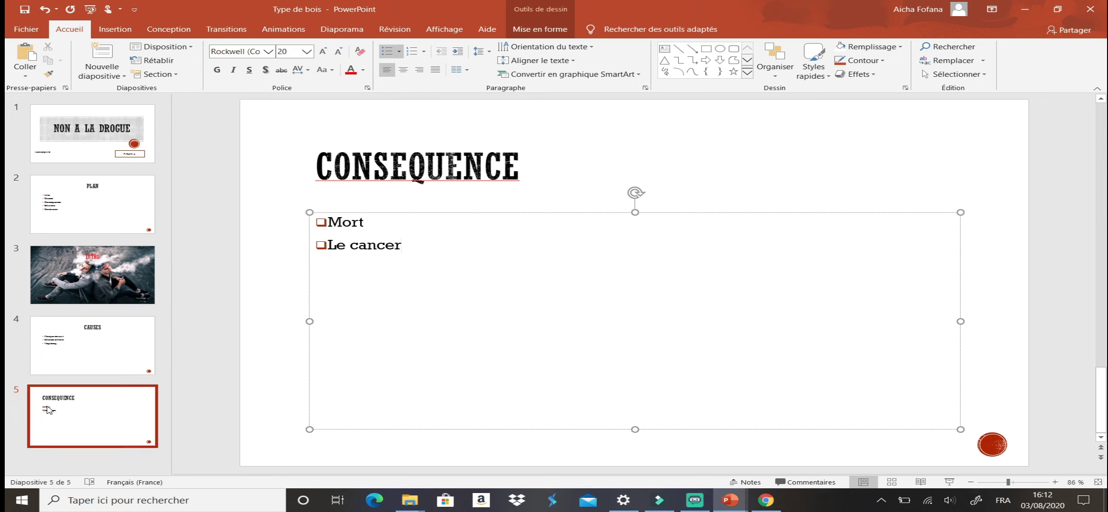
click(58, 415)
key(Return)
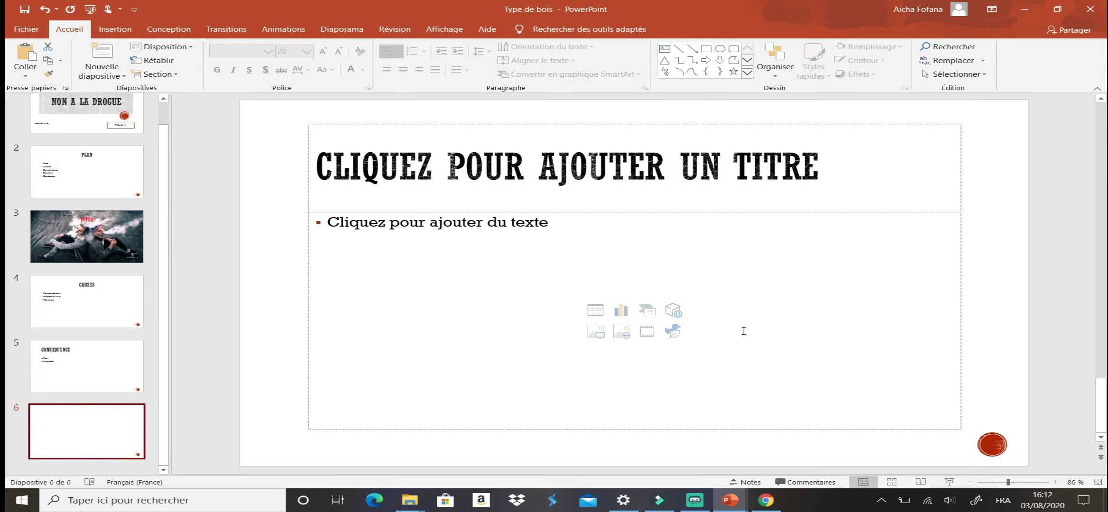
Title slide 6 'SOLUTIONS' and add a seventh slide with the centred title 'CONCLUSION'
click(825, 172)
text(SOL)
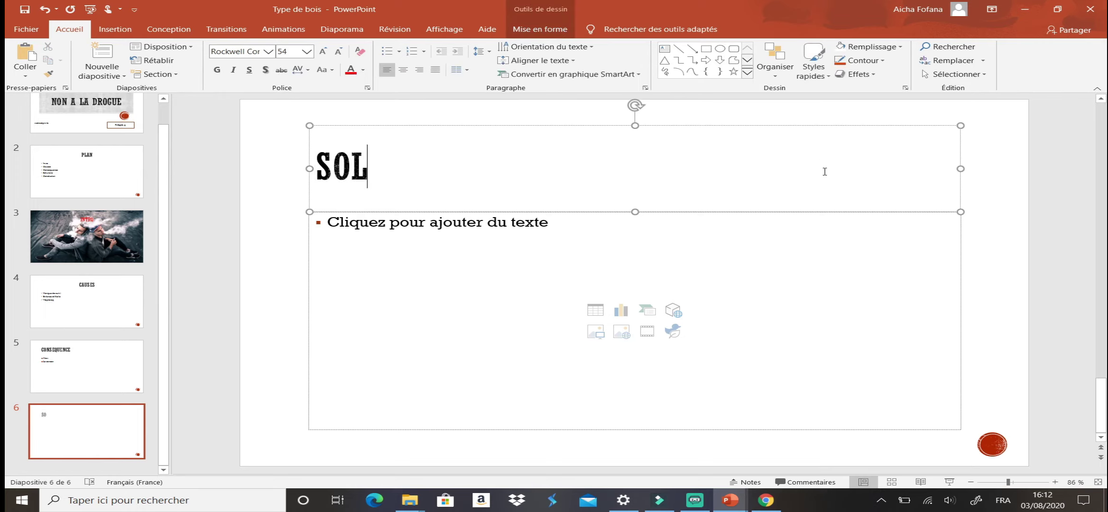
text(UTION)
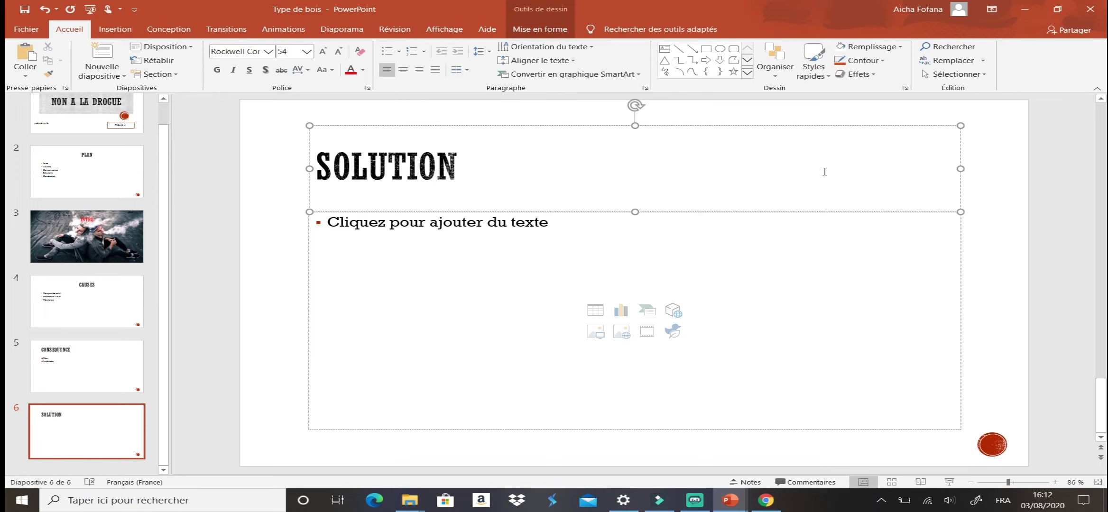
text(S)
key(ctrl+m)
click(601, 177)
text(CO)
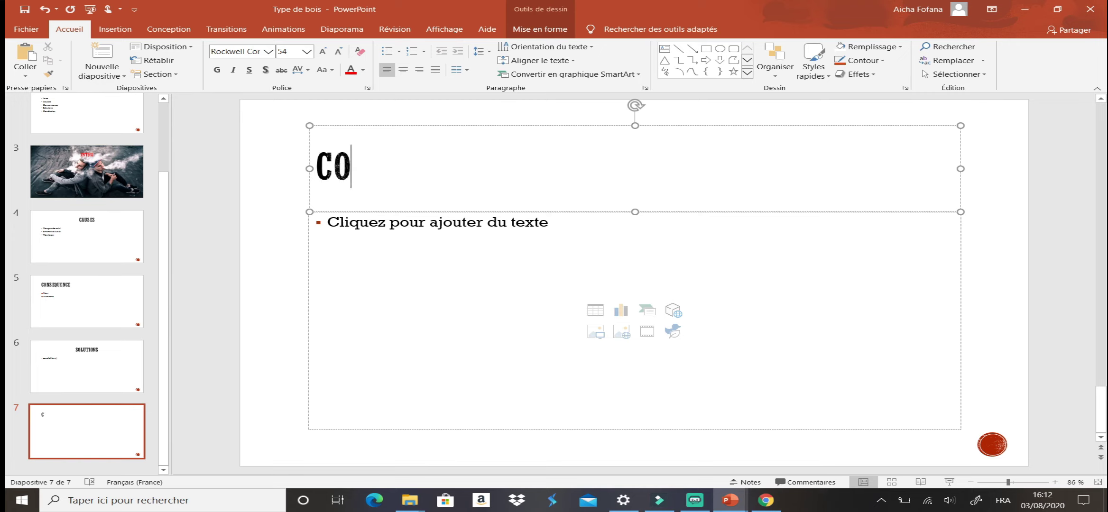
text(NCLUSION)
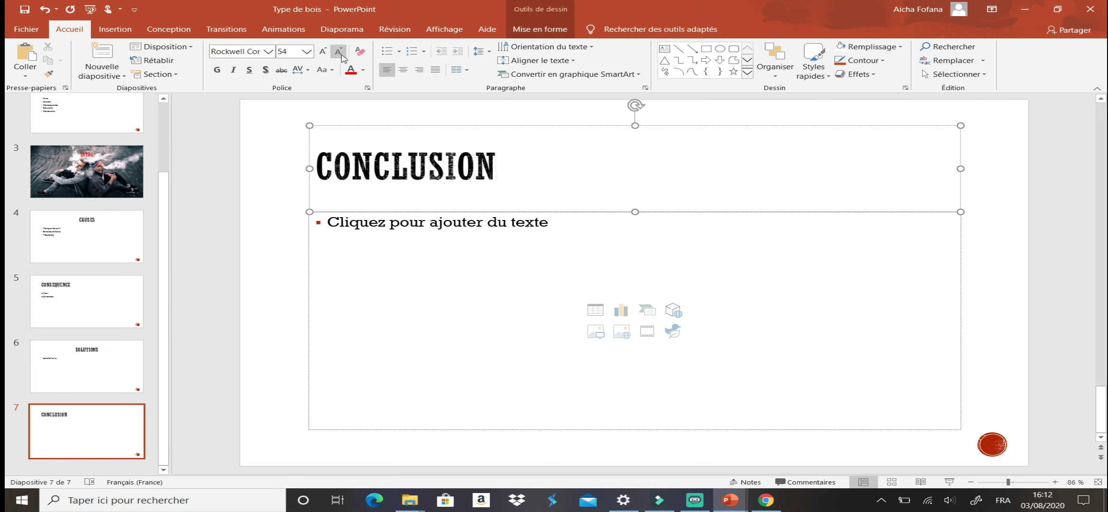
click(403, 70)
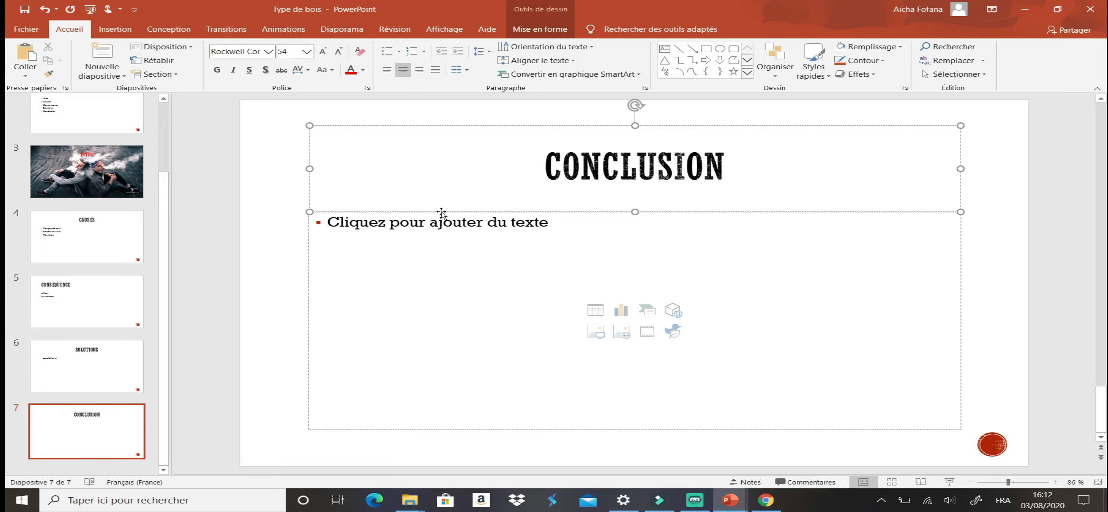
click(225, 31)
Apply the Pousser push transition to the INTRO photo slide
click(11, 313)
scroll(11, 313, up, 3)
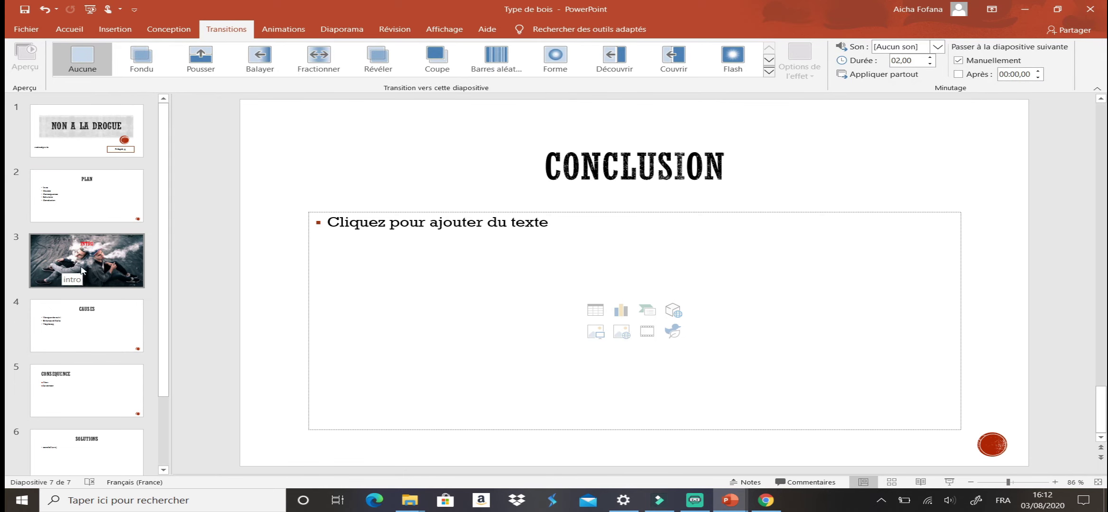
click(119, 260)
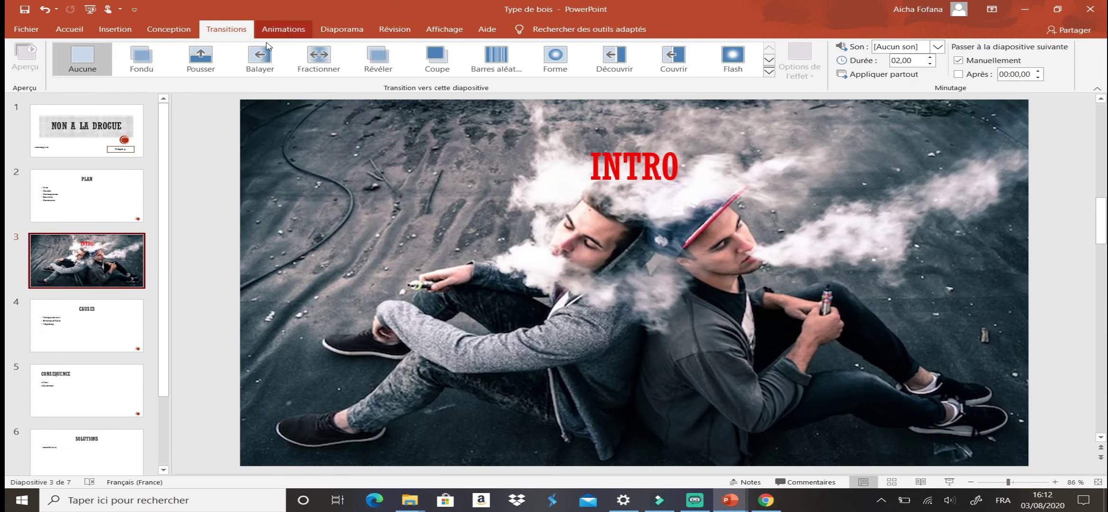
click(203, 64)
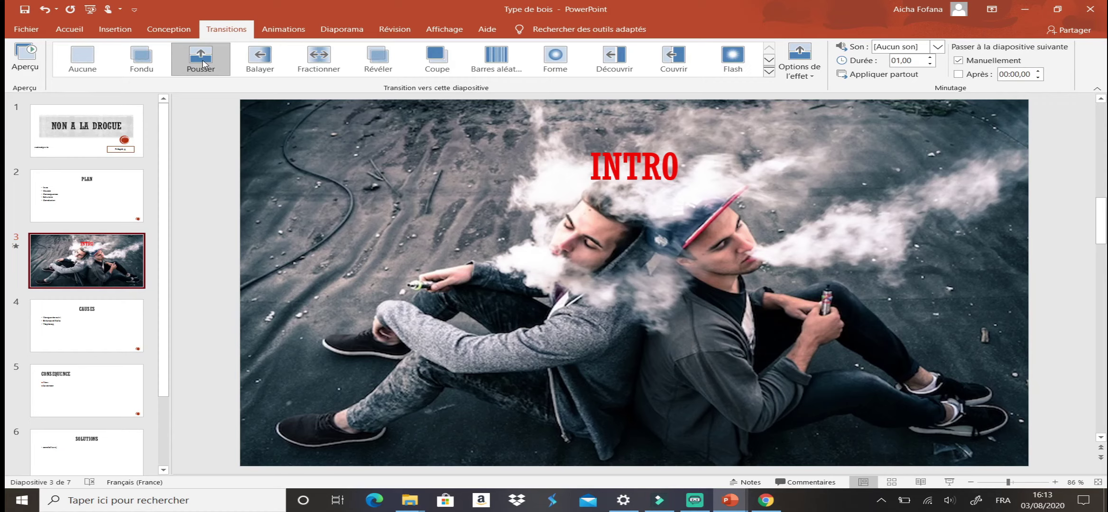
click(270, 27)
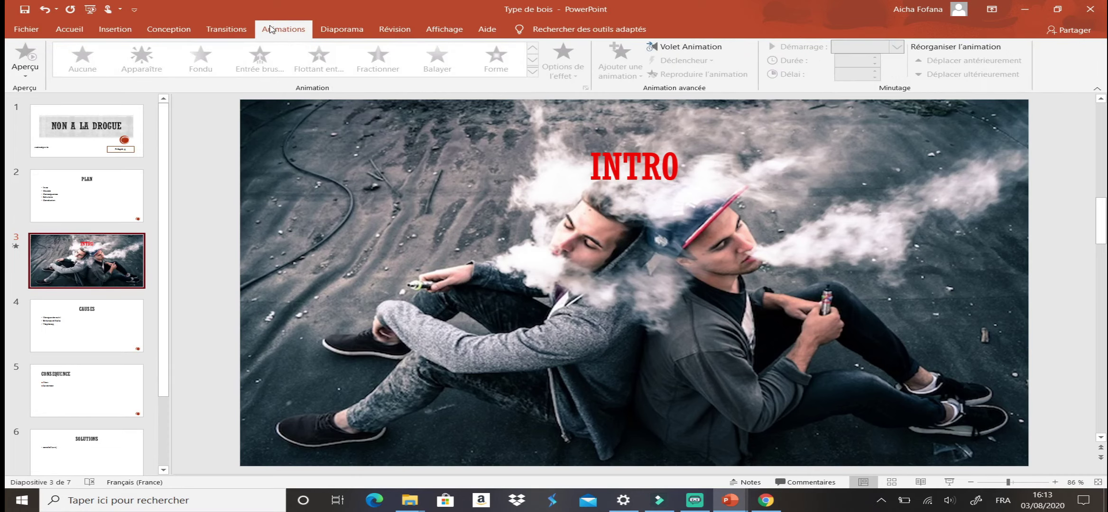
Give the CAUSES slide's bullet text box the Entrée brusque entrance animation
click(79, 311)
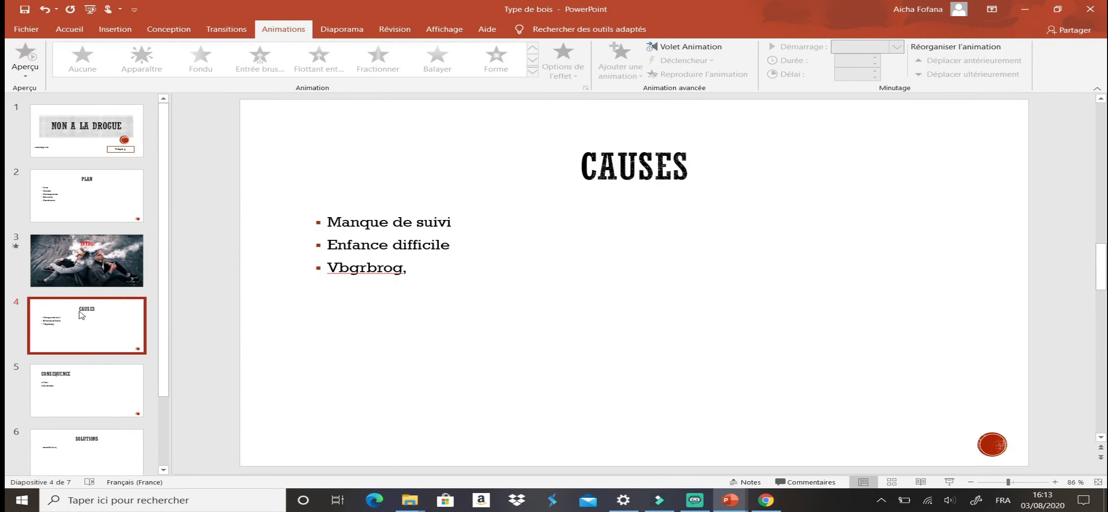
click(329, 223)
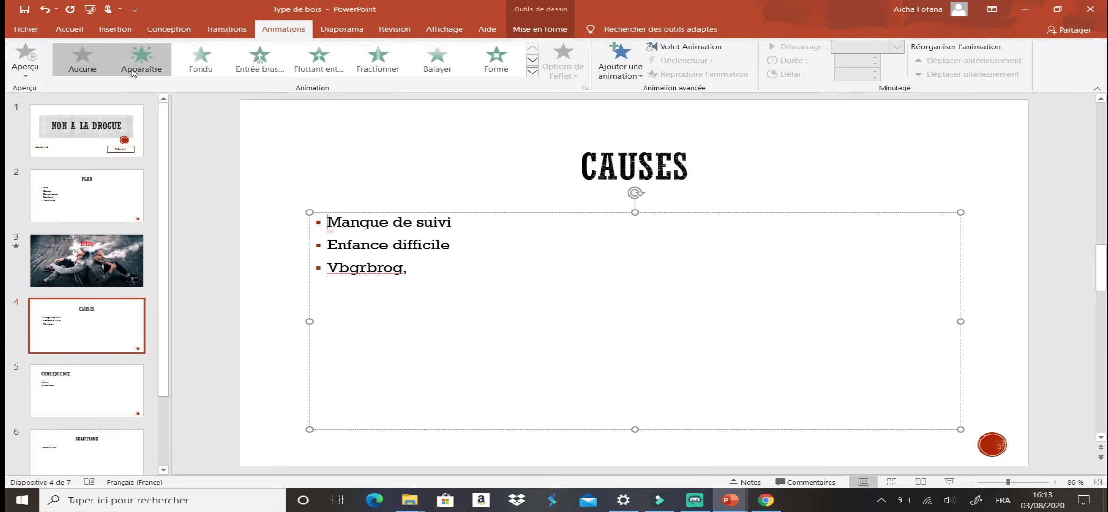
click(253, 68)
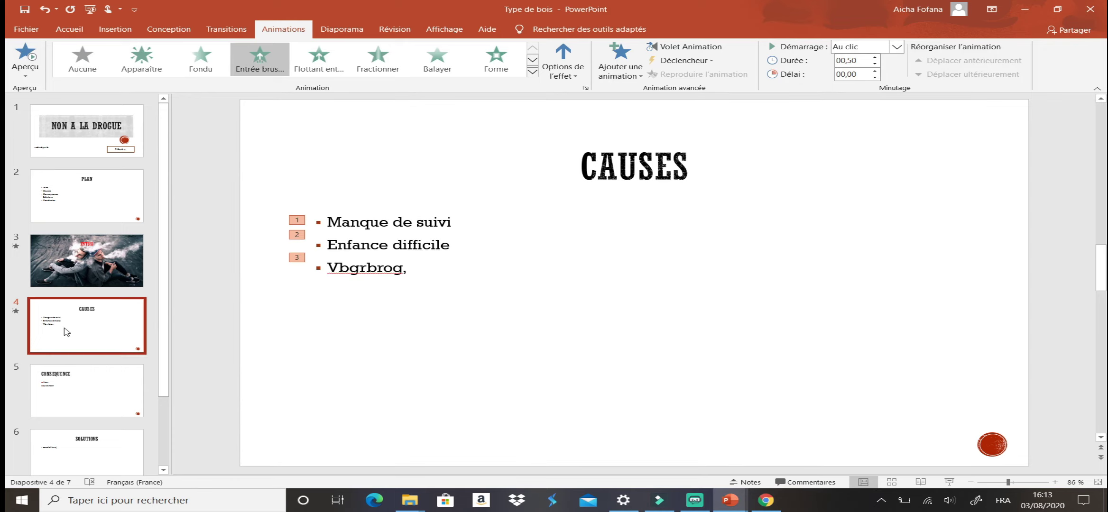
scroll(66, 337, down, 3)
scroll(66, 336, up, 3)
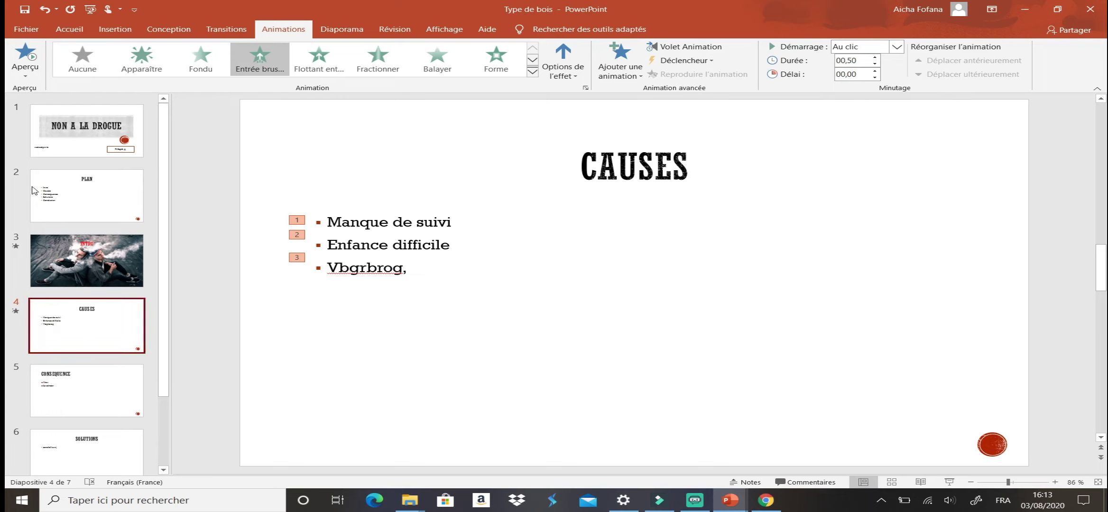
scroll(98, 303, down, 3)
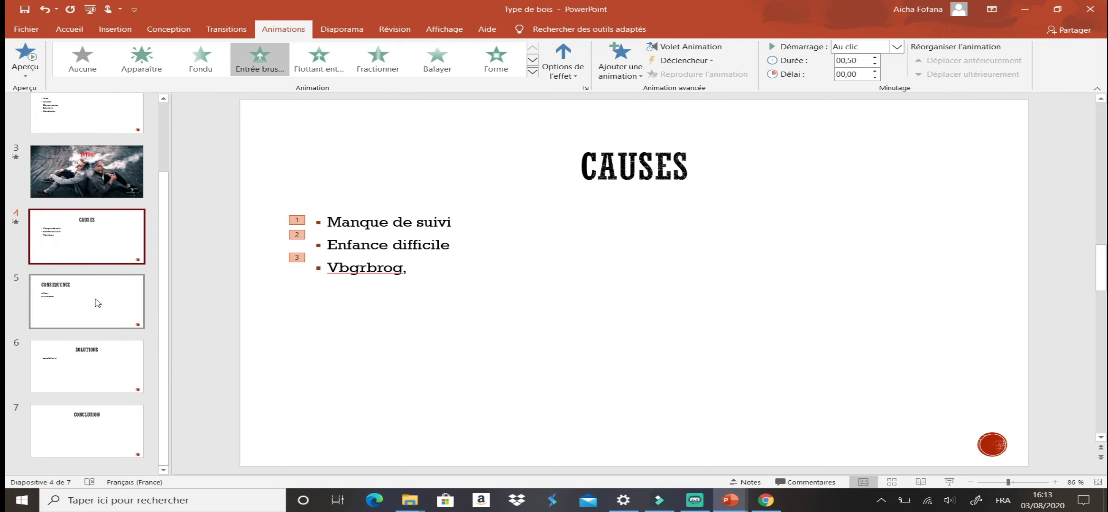
scroll(97, 303, up, 3)
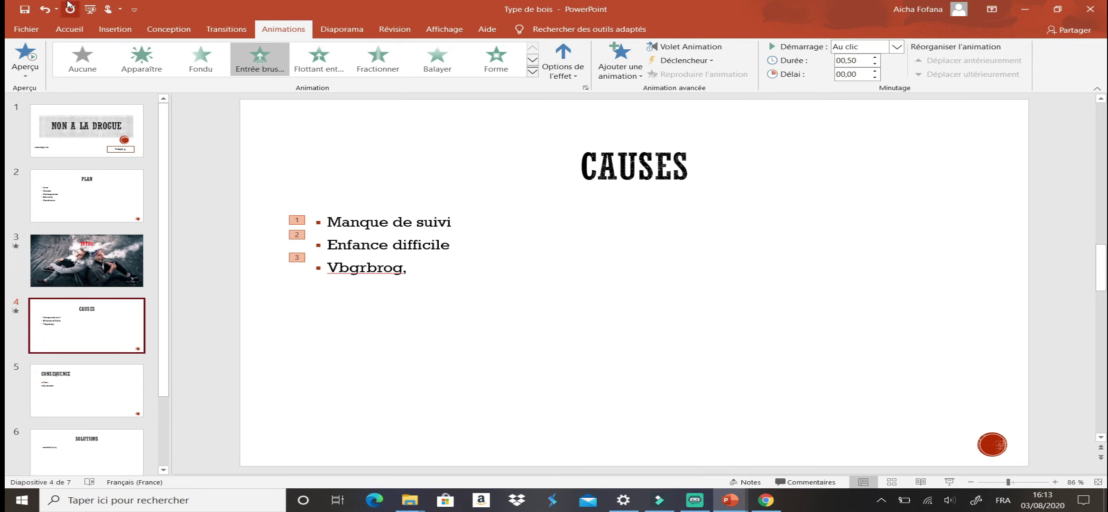
Start the slideshow from the beginning and advance past PLAN and INTRO to CAUSES
click(91, 9)
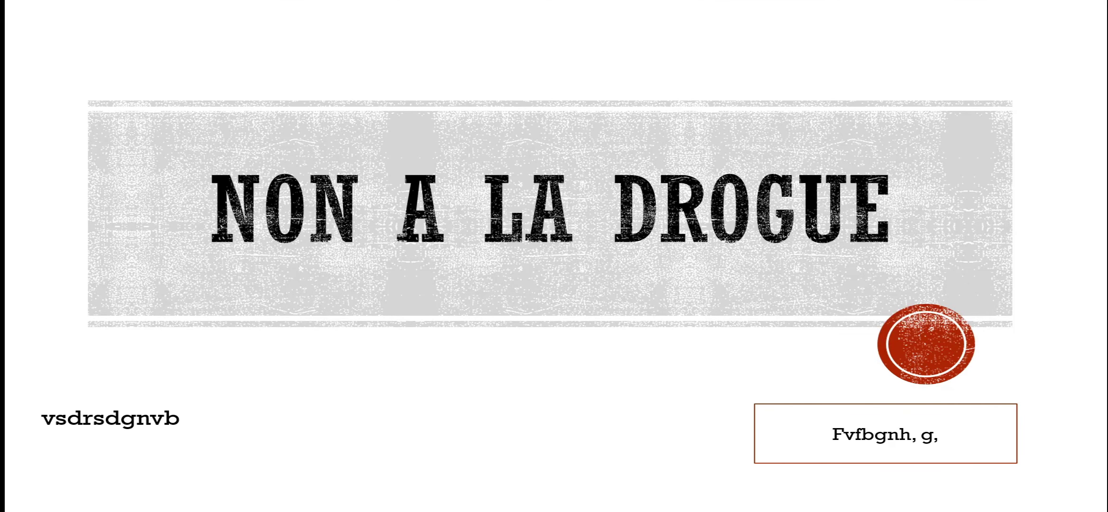
key(Right)
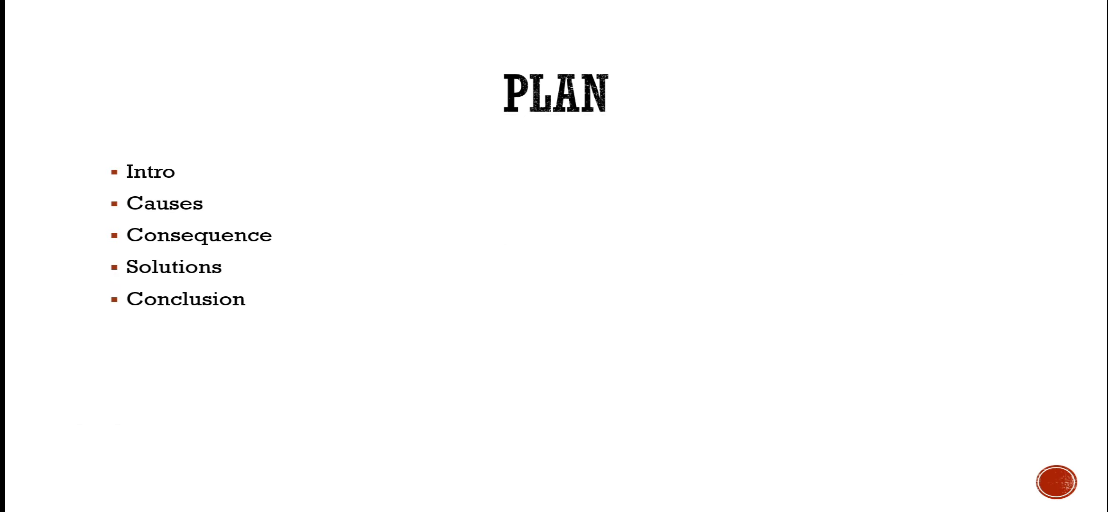
key(Right)
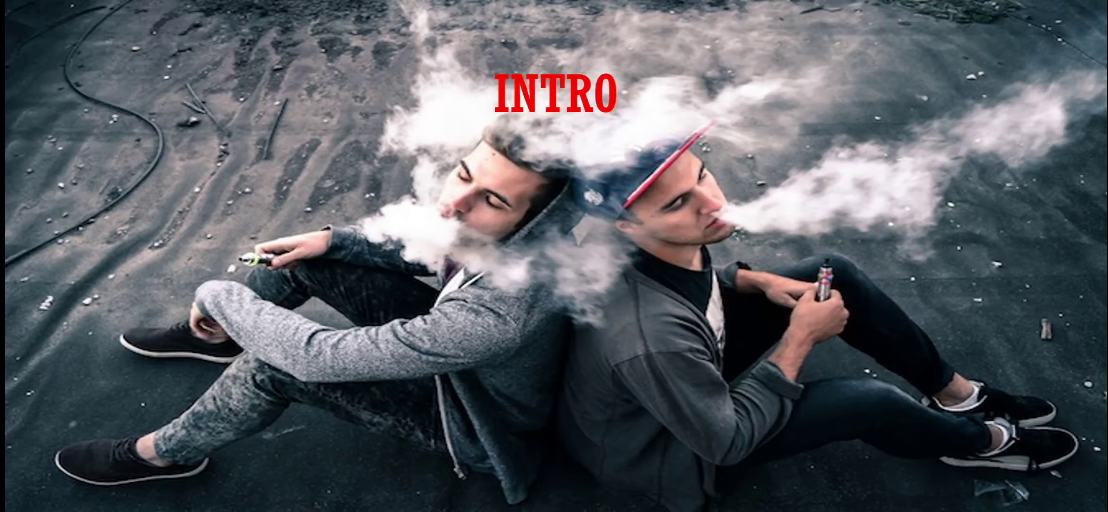
key(Right)
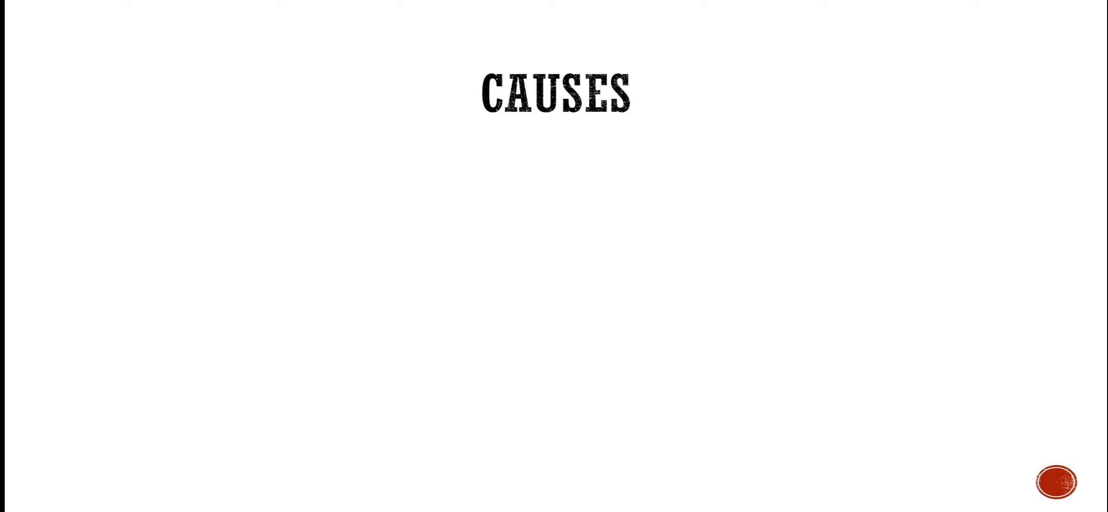
Reveal the three CAUSES bullets one by one, then advance to SOLUTIONS and CONCLUSION
key(Right)
key(Right)
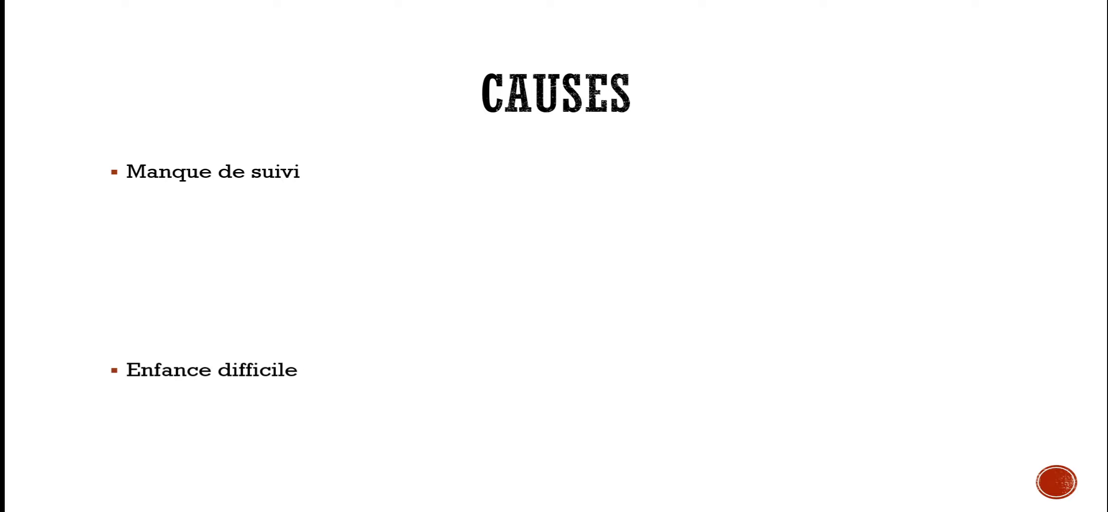
key(Right)
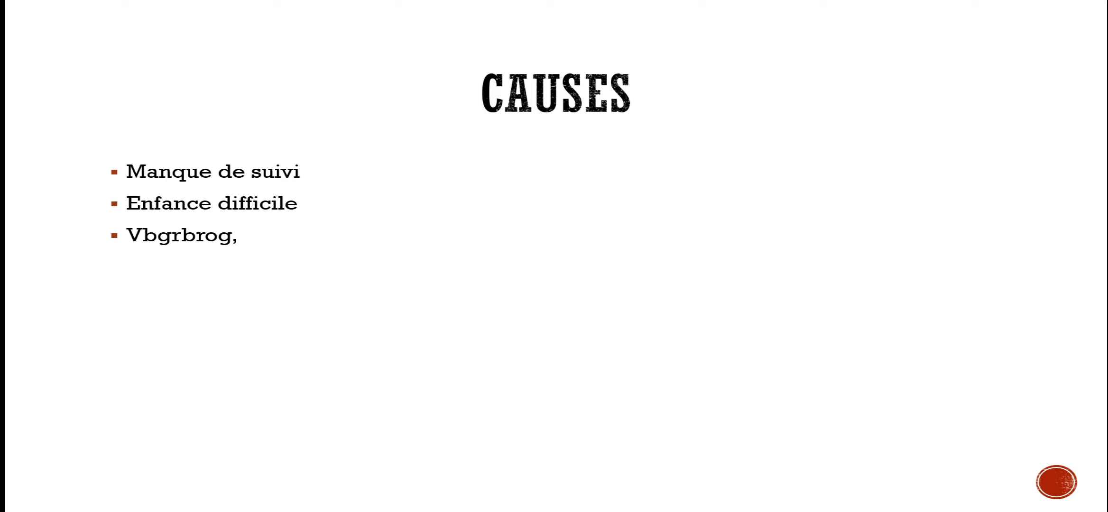
key(Right)
key(Right)
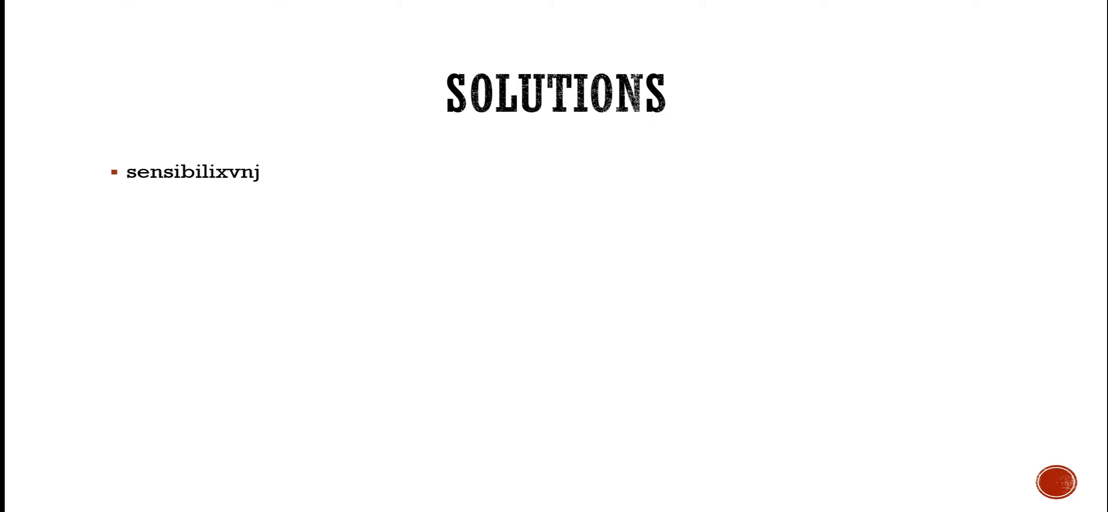
key(Right)
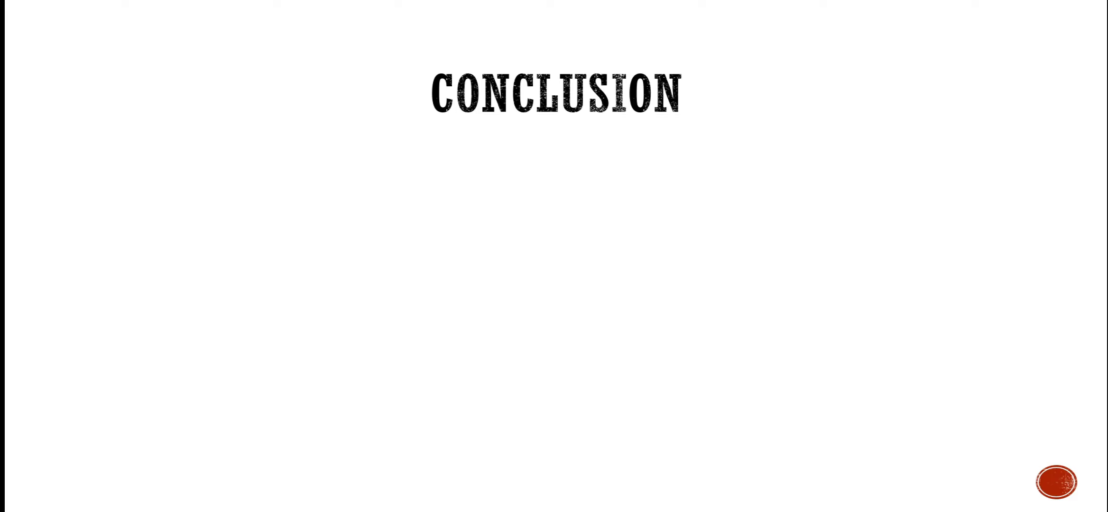
key(Right)
key(Right)
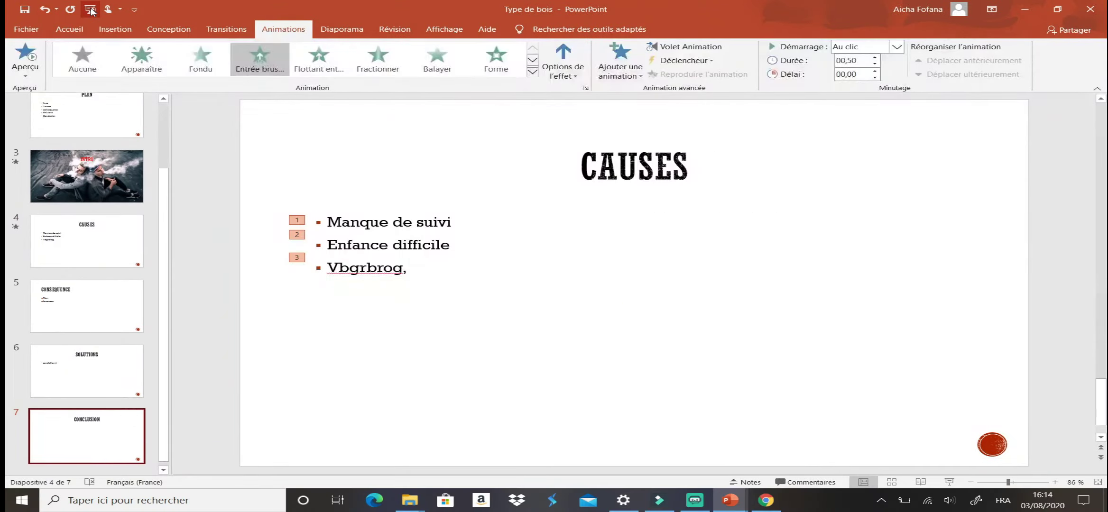